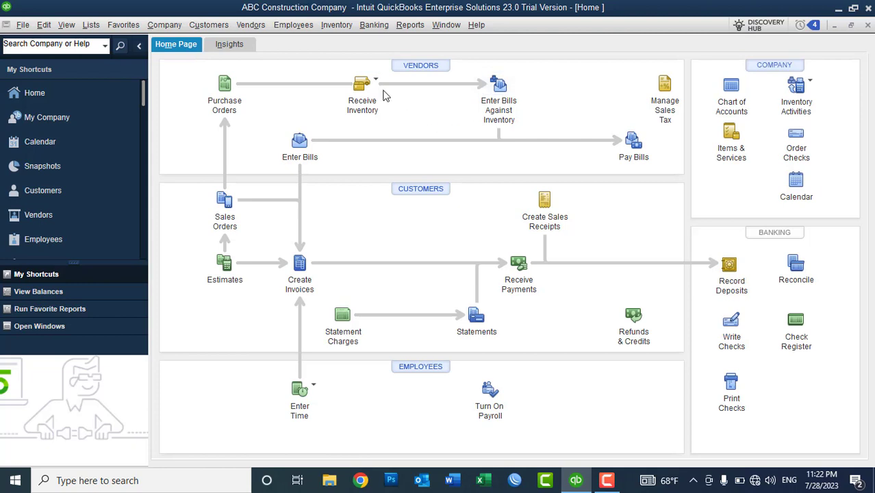
Dismiss the Receive Inventory choices and stay on the Home page workflow
{"action": "left_click", "coordinate": [375, 88]}
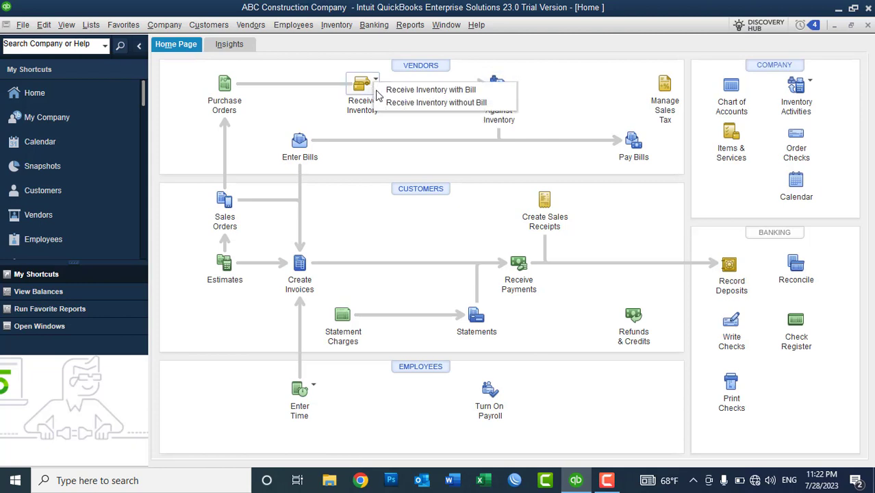
{"action": "left_click", "coordinate": [477, 84]}
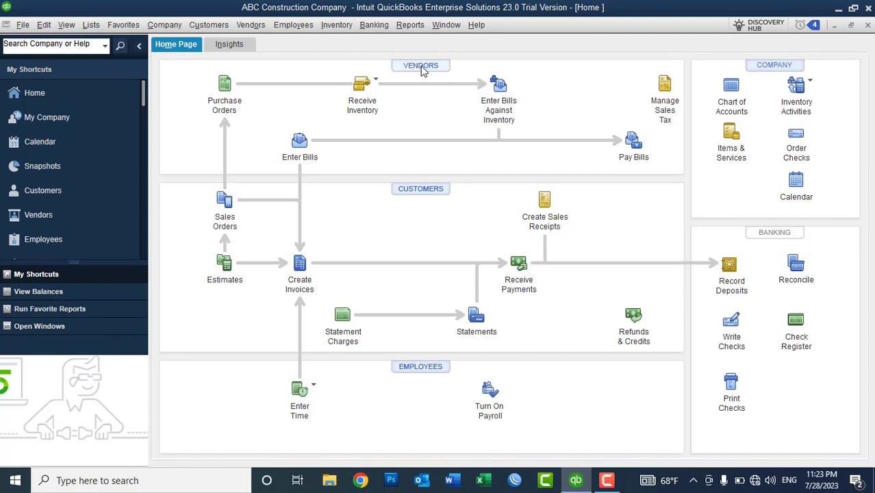
{"action": "left_click", "coordinate": [423, 71]}
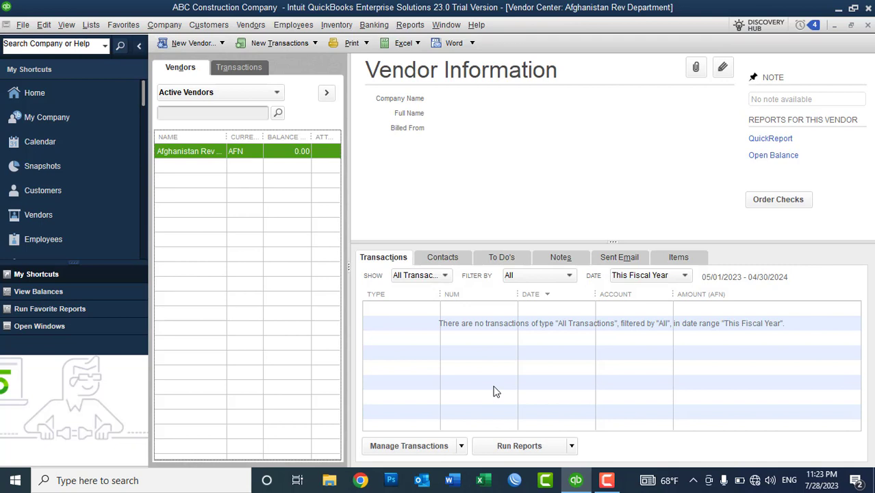
From the Vendor Center's New Vendor drop-down, choose to add a single new vendor
{"action": "left_click", "coordinate": [183, 43]}
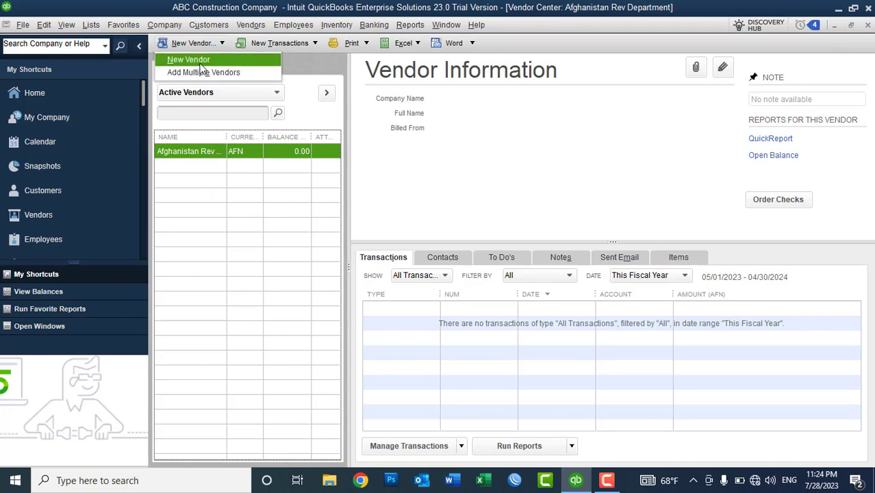
{"action": "left_click", "coordinate": [195, 60]}
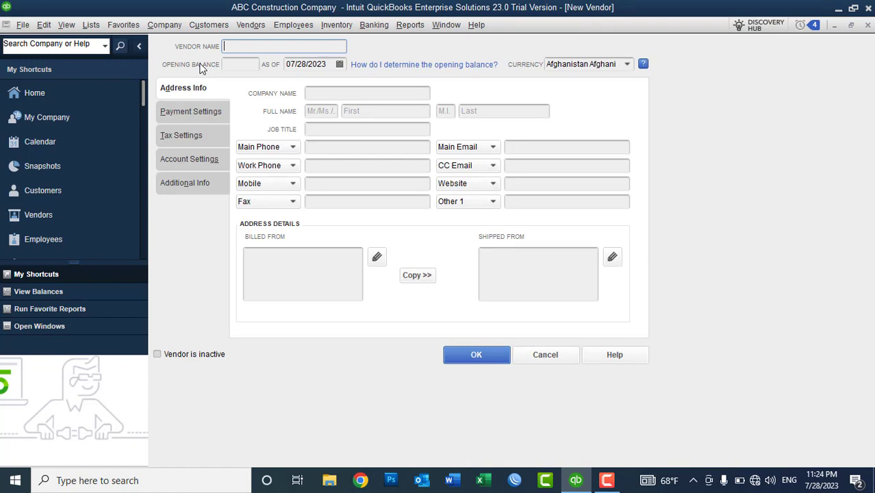
Enter 'ABC Construction Materials' as the new vendor's name
{"action": "type", "text": "ABC Materials"}
{"action": "key", "text": "Left"}
{"action": "key", "text": "Left"}
{"action": "key", "text": "Left"}
{"action": "type", "text": "Construction"}
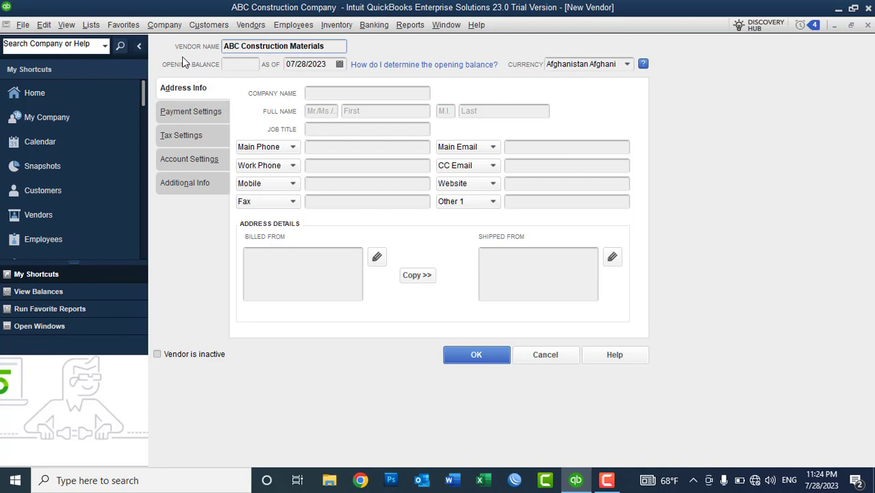
{"action": "left_click", "coordinate": [230, 64]}
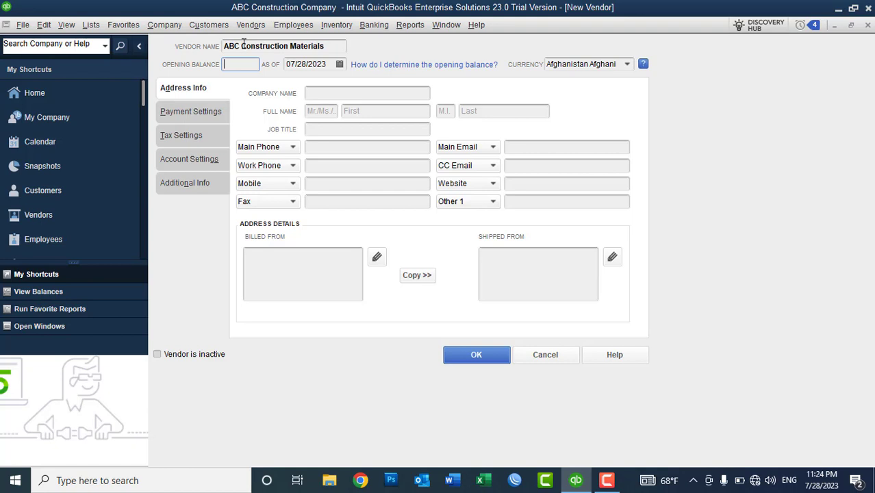
{"action": "left_click_drag", "start_coordinate": [241, 46], "coordinate": [330, 46]}
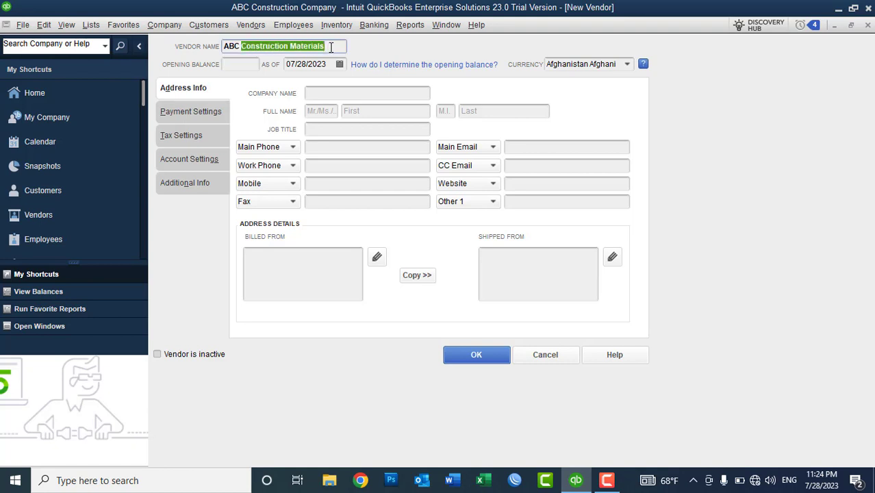
{"action": "double_click", "coordinate": [330, 47]}
{"action": "left_click", "coordinate": [246, 60]}
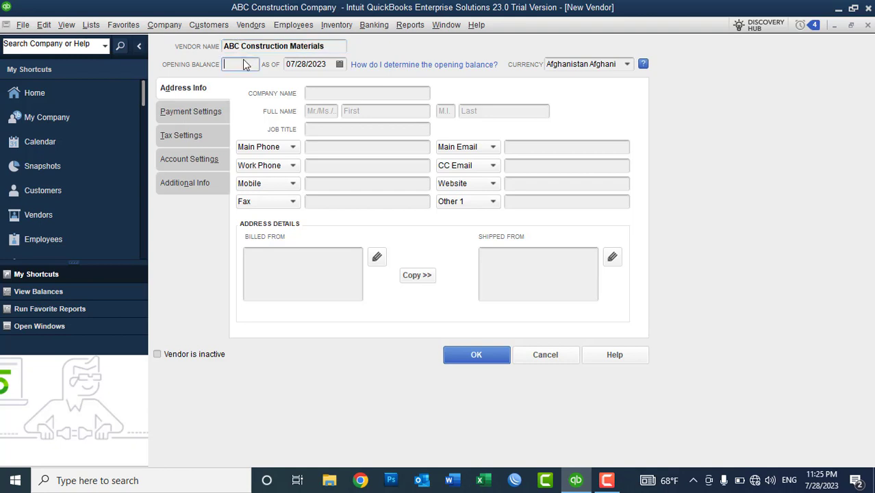
{"action": "type", "text": "200000..."}
{"action": "key", "text": "Tab"}
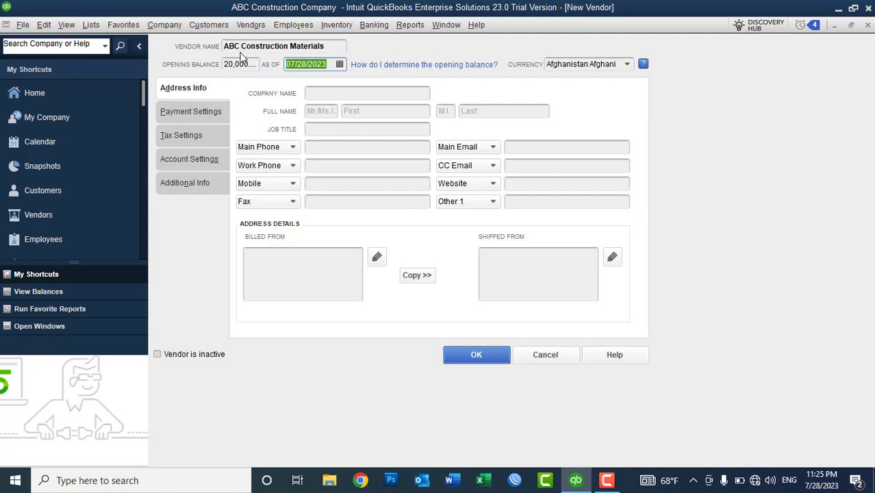
{"action": "left_click", "coordinate": [340, 64]}
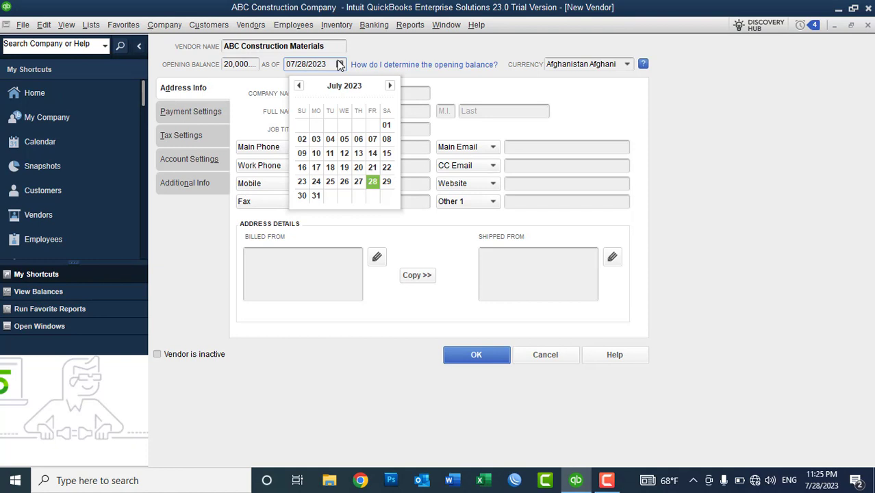
{"action": "left_click", "coordinate": [249, 64]}
{"action": "double_click", "coordinate": [250, 64]}
{"action": "key", "text": "Delete"}
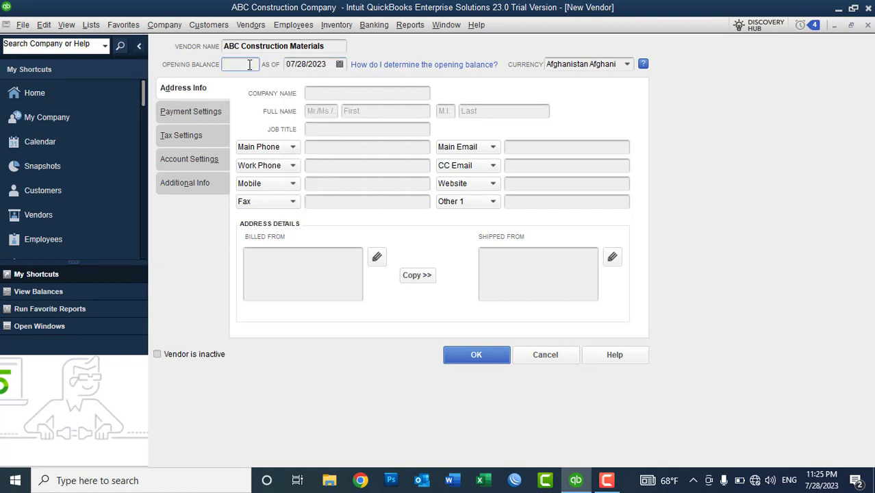
{"action": "left_click", "coordinate": [320, 65]}
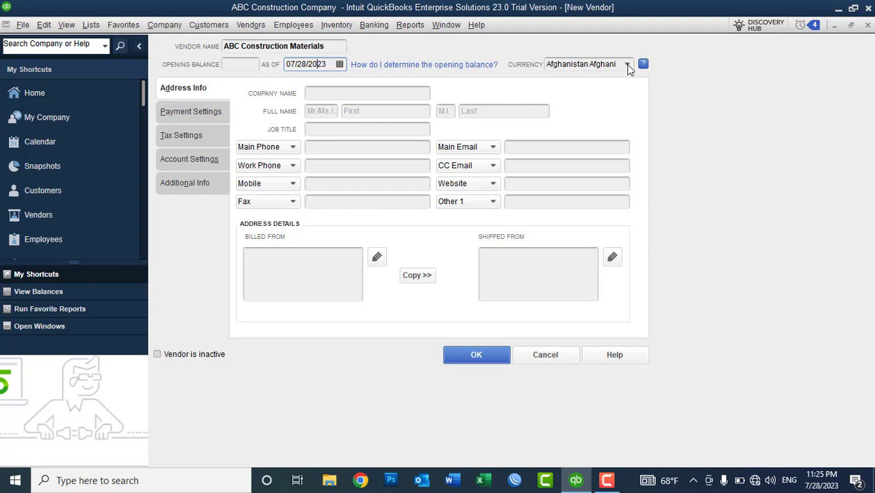
{"action": "left_click", "coordinate": [628, 66]}
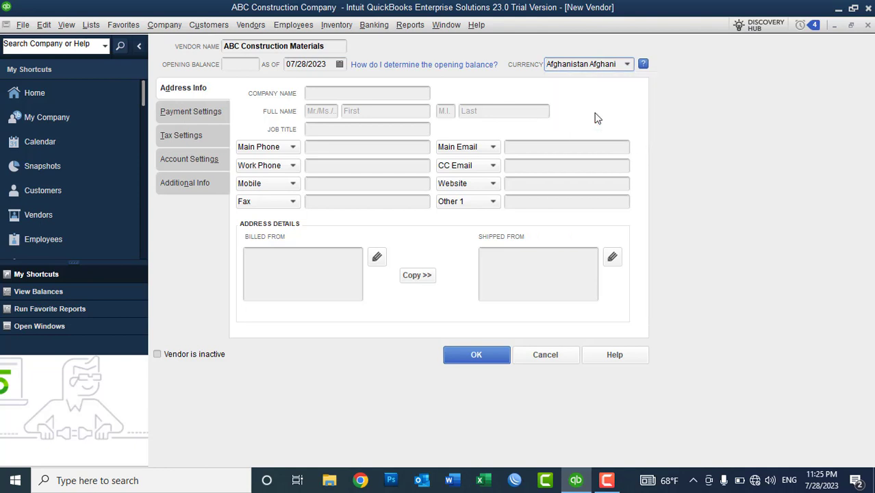
Copy the vendor name ABC Construction Materials into the Company Name field
{"action": "left_click", "coordinate": [320, 91]}
{"action": "left_click_drag", "start_coordinate": [328, 47], "coordinate": [223, 60]}
{"action": "key", "text": "ctrl+c"}
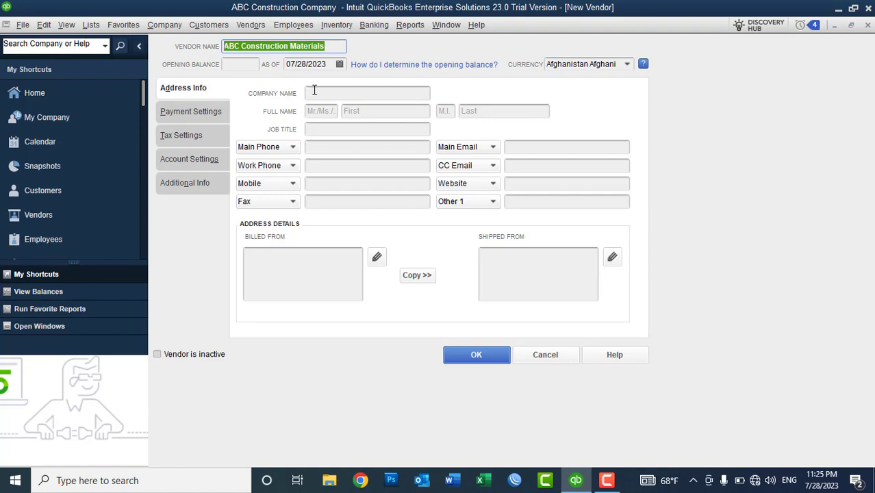
{"action": "left_click", "coordinate": [313, 92]}
{"action": "key", "text": "ctrl+v"}
Enter salutation Mr, the contact's first and last name, and job title Owner
{"action": "left_click", "coordinate": [326, 113]}
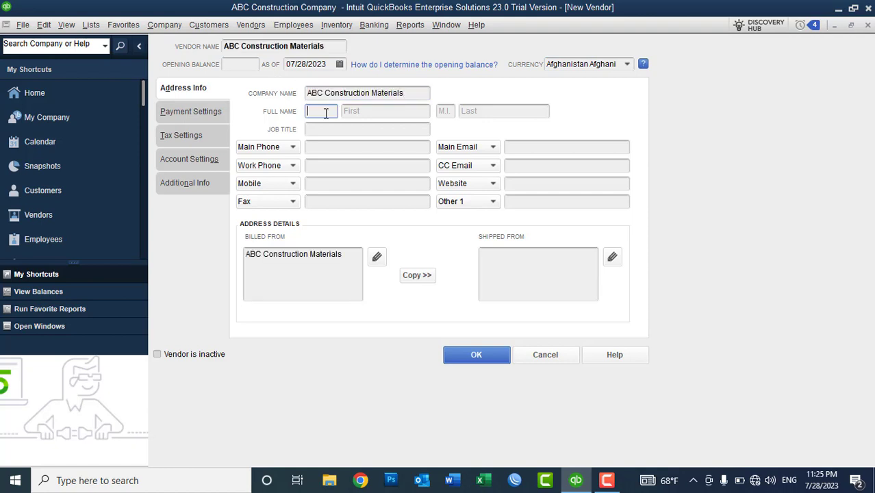
{"action": "type", "text": "Mr"}
{"action": "key", "text": "Tab"}
{"action": "key", "text": "Tab"}
{"action": "key", "text": "Tab"}
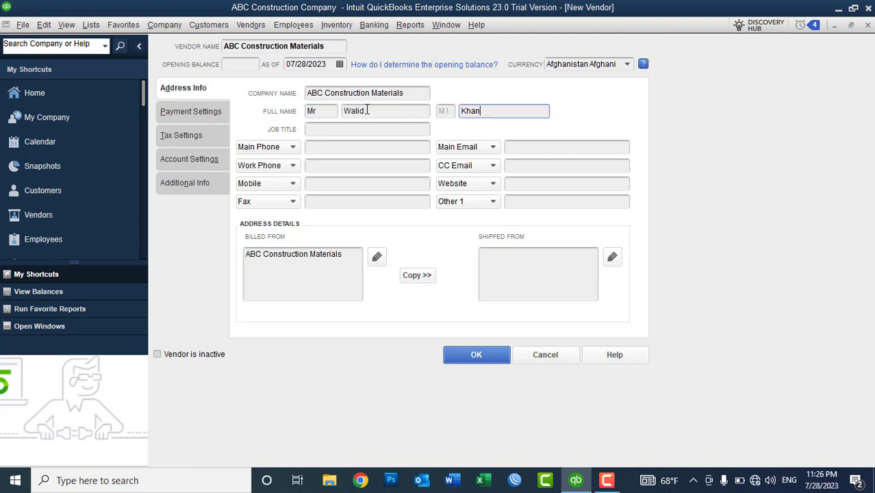
{"action": "left_click", "coordinate": [370, 133]}
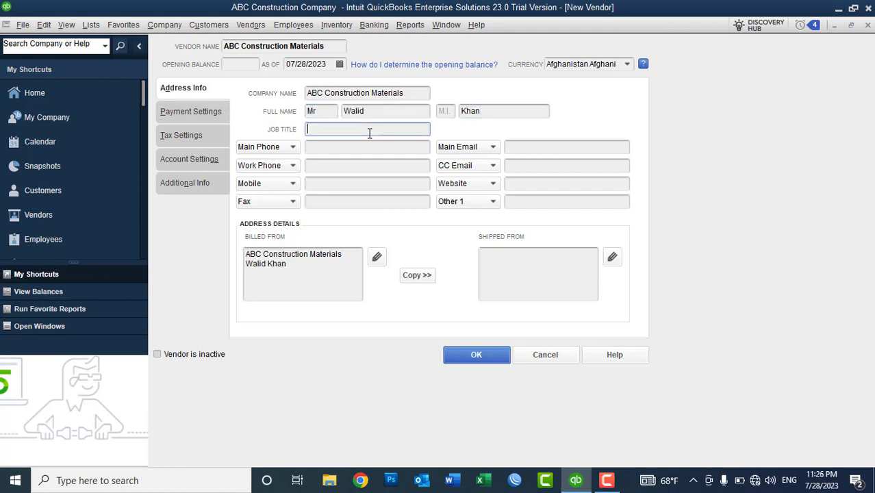
{"action": "type", "text": "Owner"}
Enter the vendor's main and work phone numbers
{"action": "left_click", "coordinate": [333, 149]}
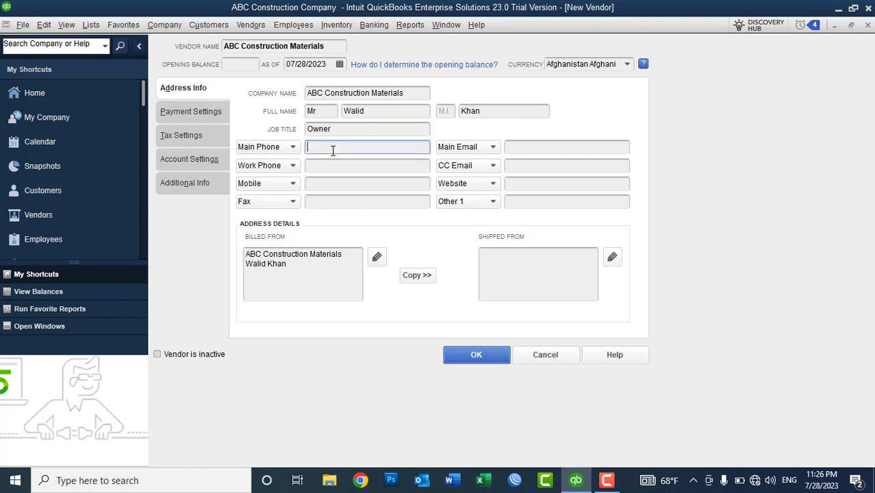
{"action": "left_click", "coordinate": [329, 165]}
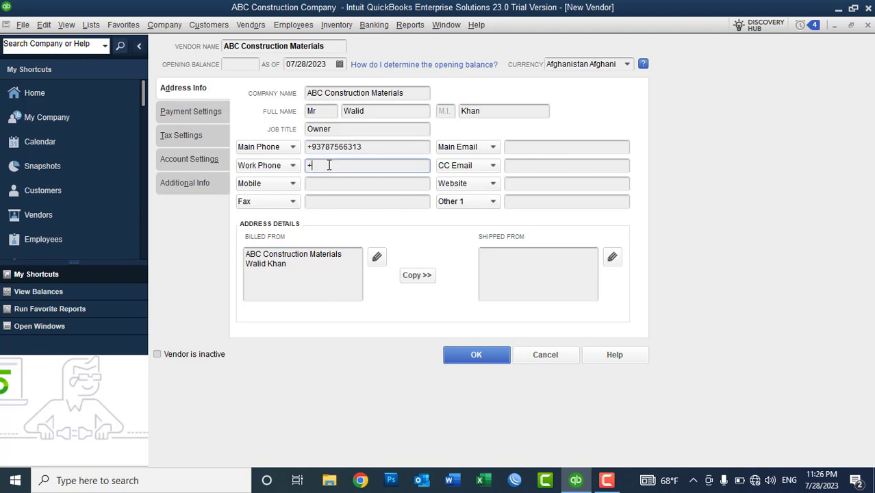
Set Mobile and Fax to NA and enter the vendor's main e-mail address
{"action": "left_click", "coordinate": [330, 185]}
{"action": "type", "text": "NA"}
{"action": "key", "text": "Tab"}
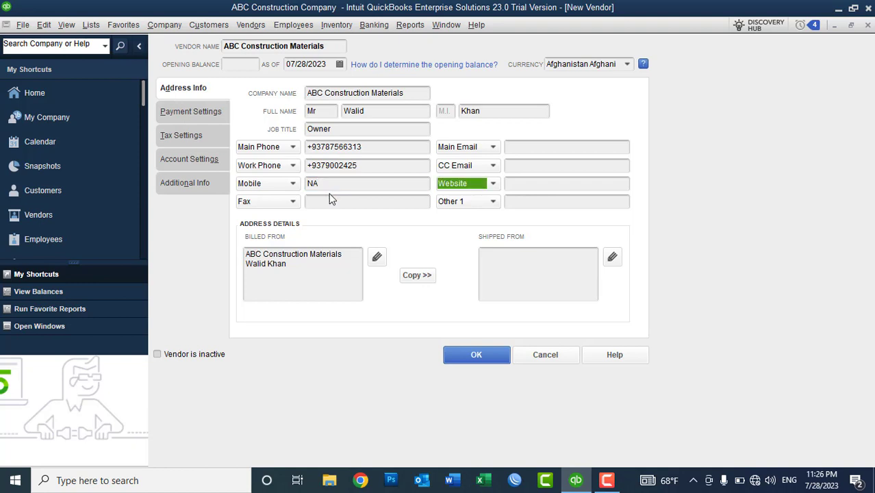
{"action": "left_click", "coordinate": [323, 205]}
{"action": "type", "text": "NA"}
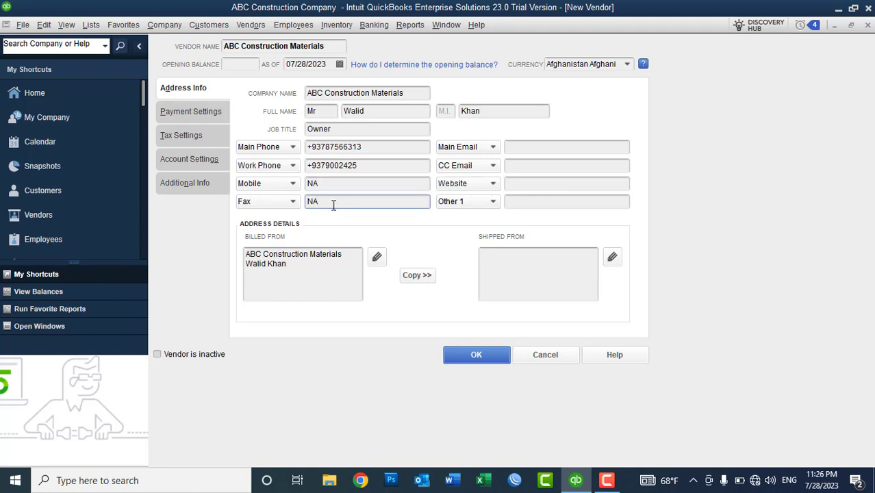
{"action": "left_click", "coordinate": [524, 150]}
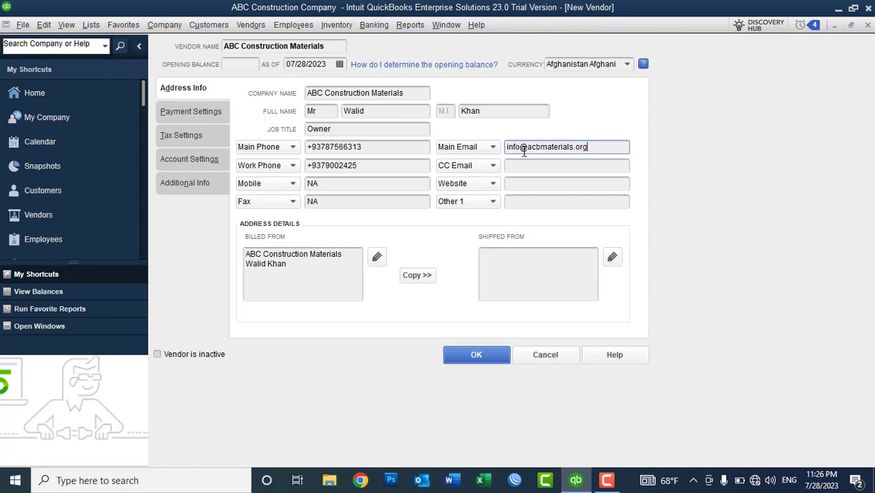
Enter a CC e-mail address at the same domain and change its prefix to Deputy
{"action": "left_click", "coordinate": [538, 168]}
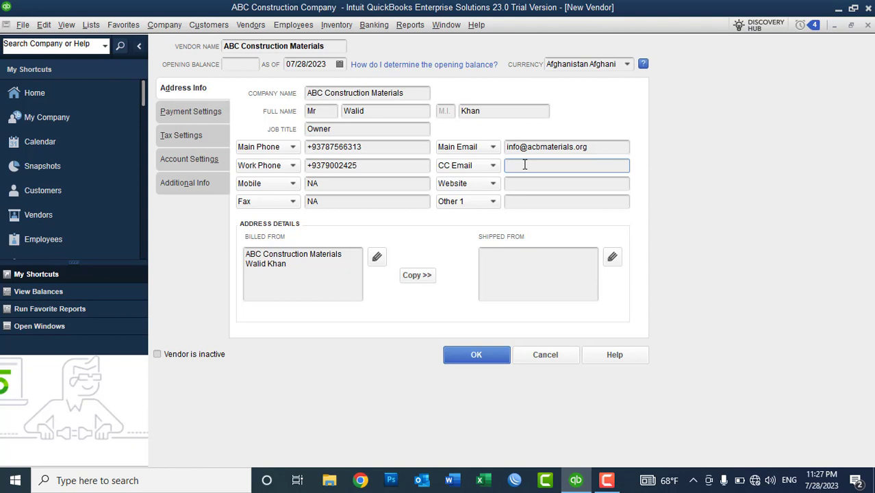
{"action": "left_click_drag", "start_coordinate": [602, 144], "coordinate": [461, 149]}
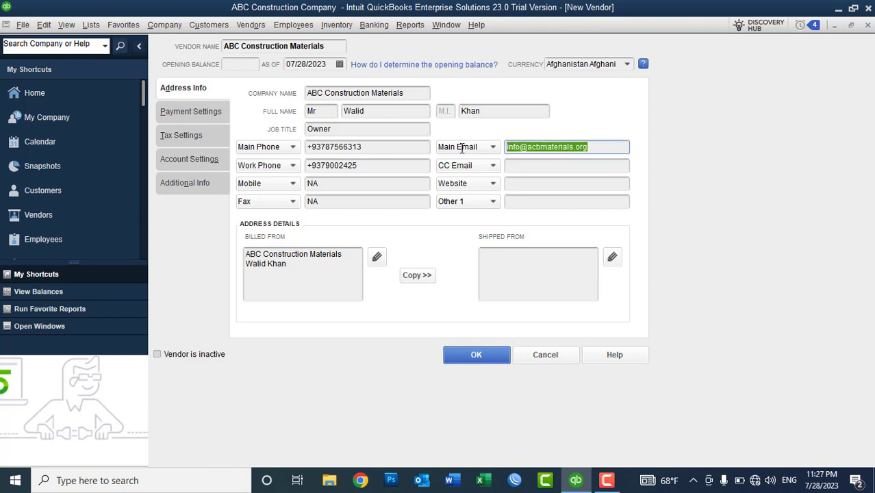
{"action": "left_click", "coordinate": [519, 167]}
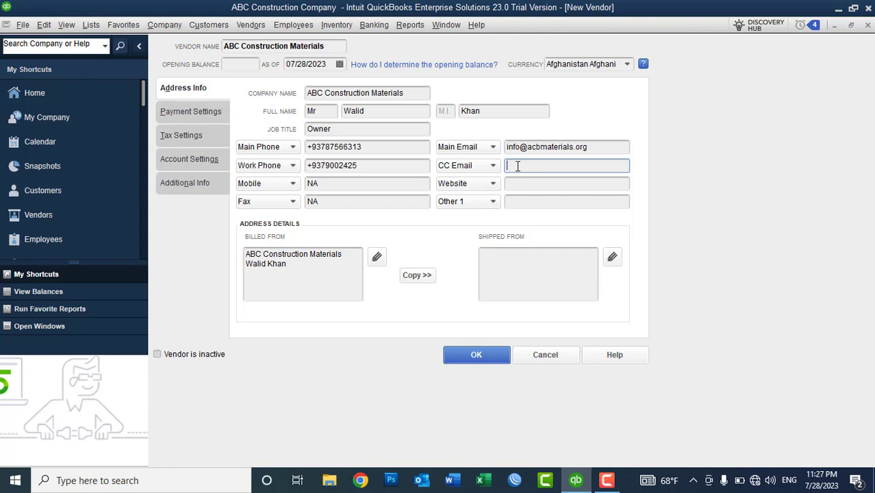
{"action": "left_click_drag", "start_coordinate": [526, 168], "coordinate": [468, 168]}
{"action": "type", "text": "Deputy"}
Review the main and CC e-mail entries, leaving the e-mail label choices unchanged
{"action": "left_click", "coordinate": [517, 148]}
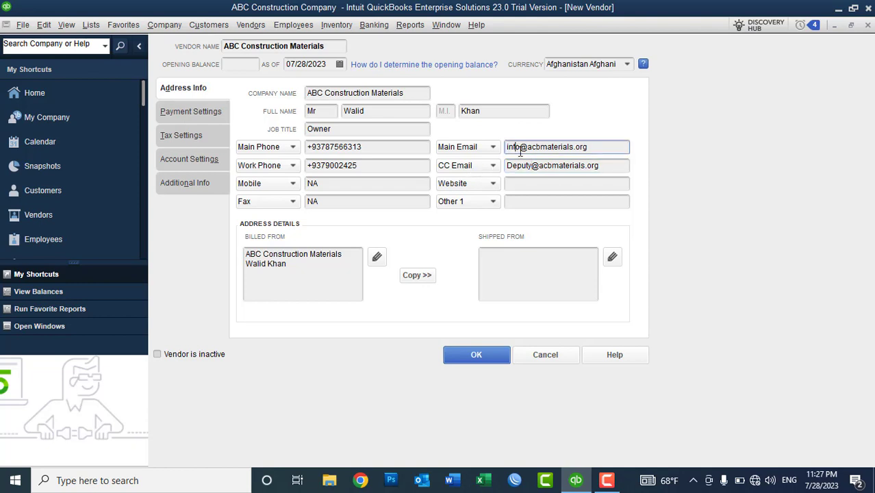
{"action": "left_click_drag", "start_coordinate": [532, 165], "coordinate": [503, 166]}
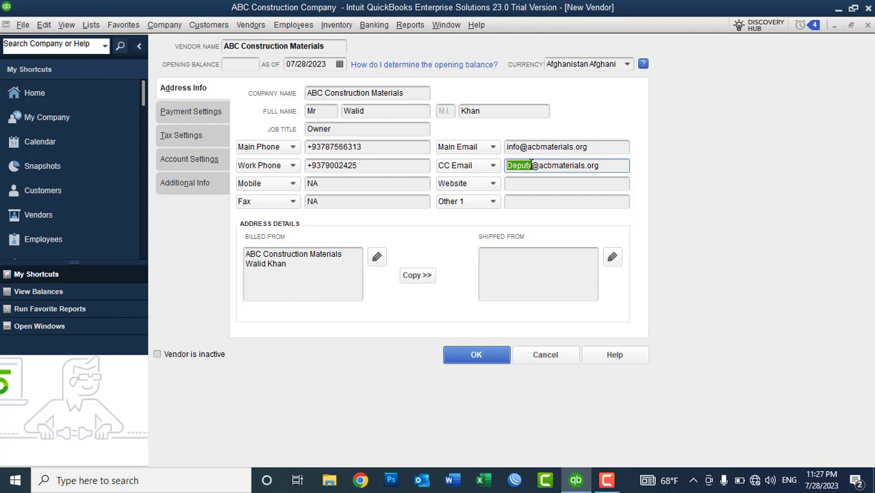
{"action": "left_click", "coordinate": [531, 165]}
{"action": "left_click", "coordinate": [516, 146]}
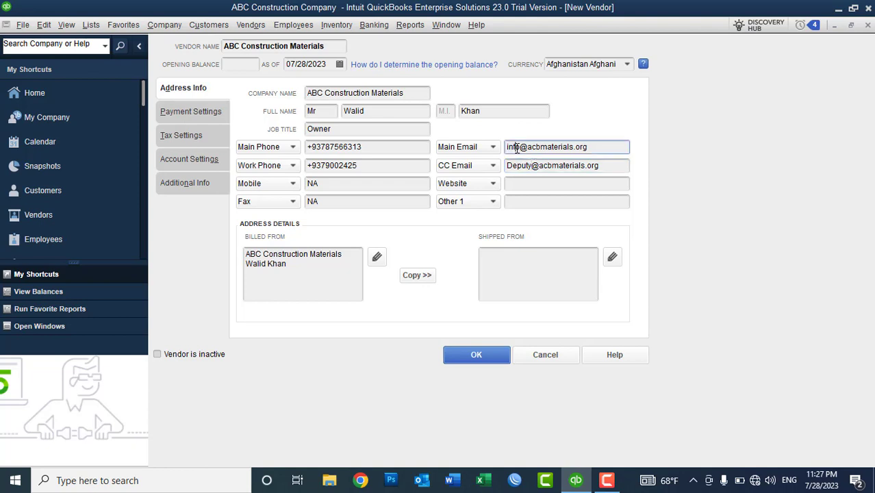
{"action": "left_click_drag", "start_coordinate": [583, 147], "coordinate": [502, 147]}
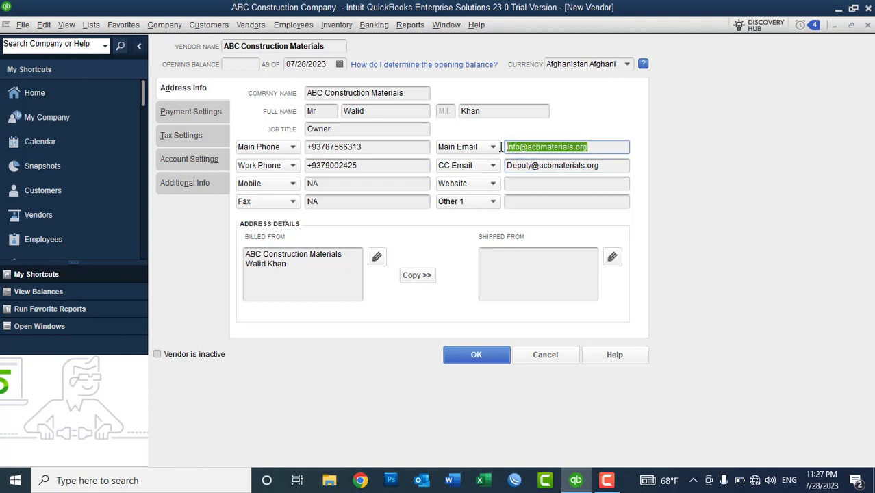
{"action": "left_click_drag", "start_coordinate": [608, 165], "coordinate": [503, 165]}
{"action": "left_click", "coordinate": [498, 165]}
{"action": "left_click", "coordinate": [523, 147]}
{"action": "left_click", "coordinate": [534, 165]}
{"action": "left_click", "coordinate": [530, 148]}
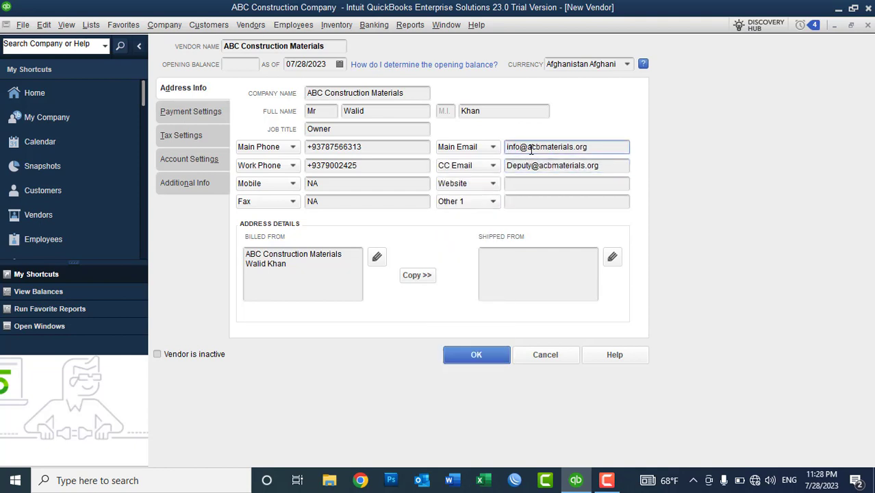
{"action": "left_click", "coordinate": [524, 183]}
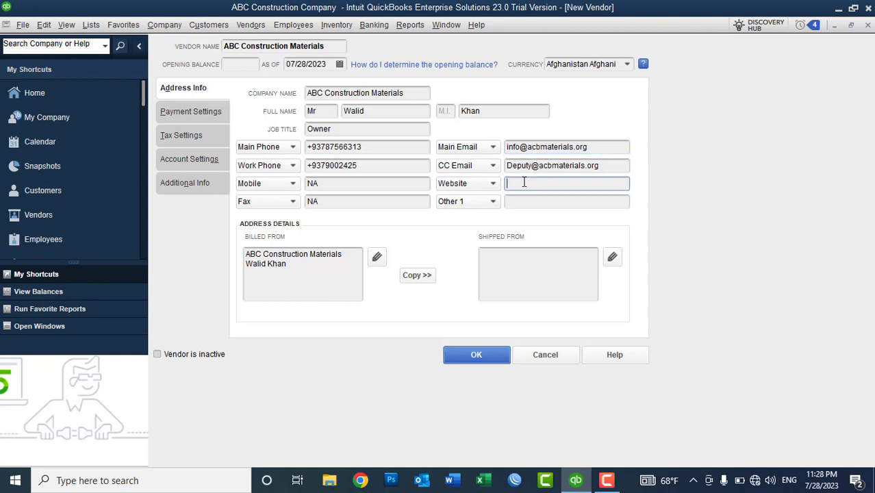
{"action": "type", "text": "www.acbmaterials.org"}
{"action": "left_click", "coordinate": [480, 207]}
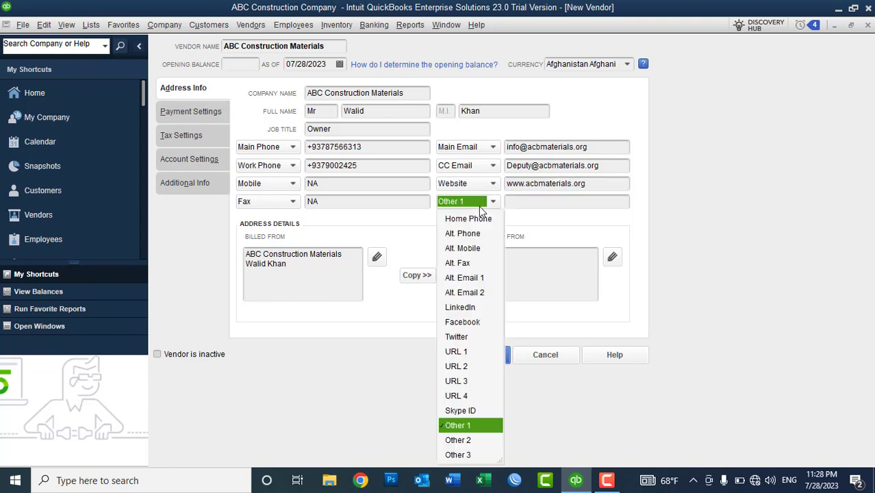
{"action": "left_click", "coordinate": [468, 324]}
Enter 'ABC Materials - Afghanistan' as the Facebook contact
{"action": "left_click", "coordinate": [549, 199]}
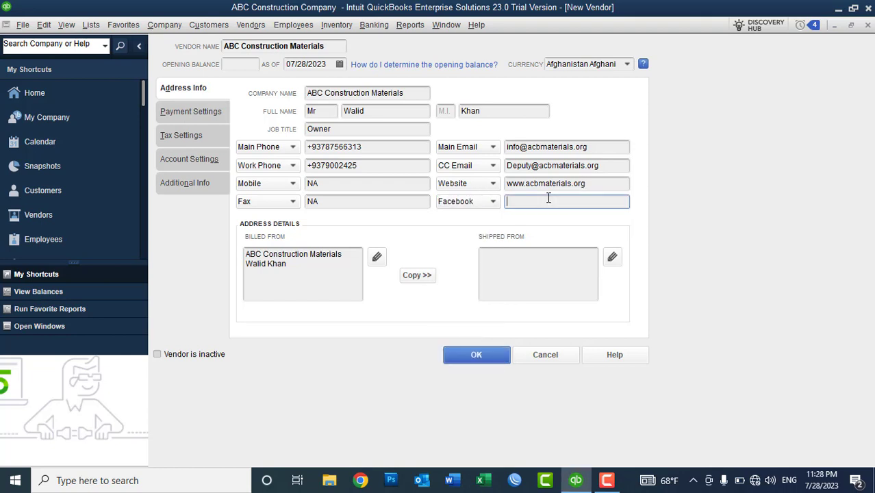
{"action": "type", "text": "ABC Materials - Afghanistan"}
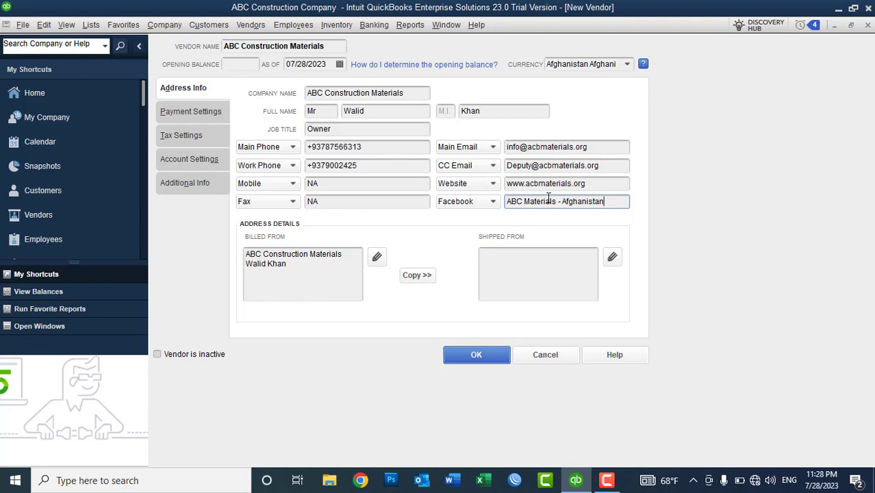
{"action": "left_click", "coordinate": [318, 275]}
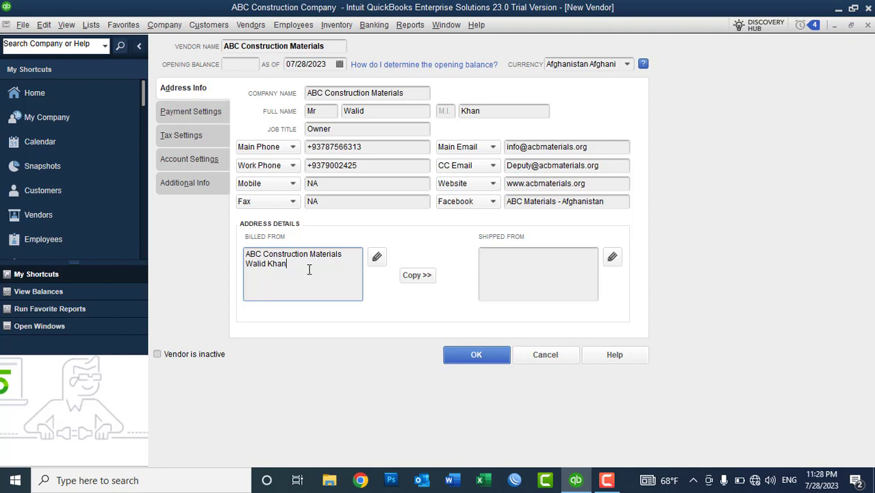
Add the contact phone number and street line to the Billed From address
{"action": "left_click", "coordinate": [377, 263]}
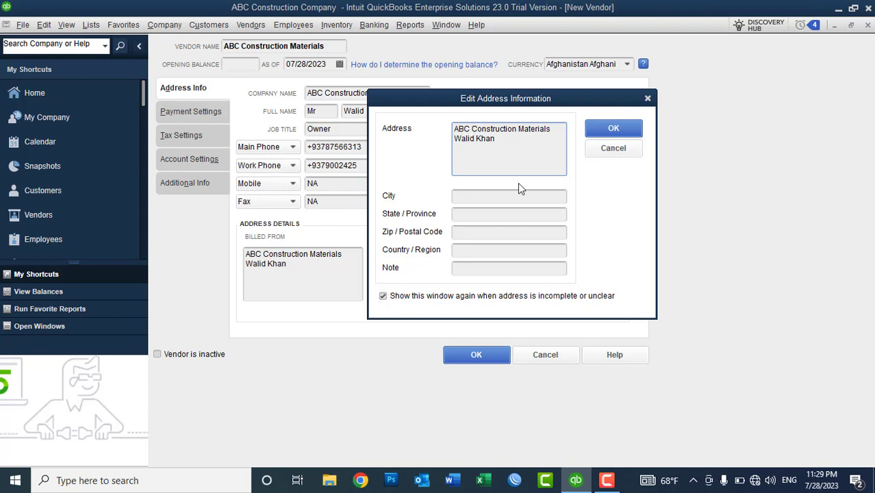
{"action": "type", "text": "- "}
{"action": "key", "text": "Return"}
{"action": "type", "text": "D"}
{"action": "key", "text": "BackSpace"}
{"action": "type", "text": "Koti-e-sa"}
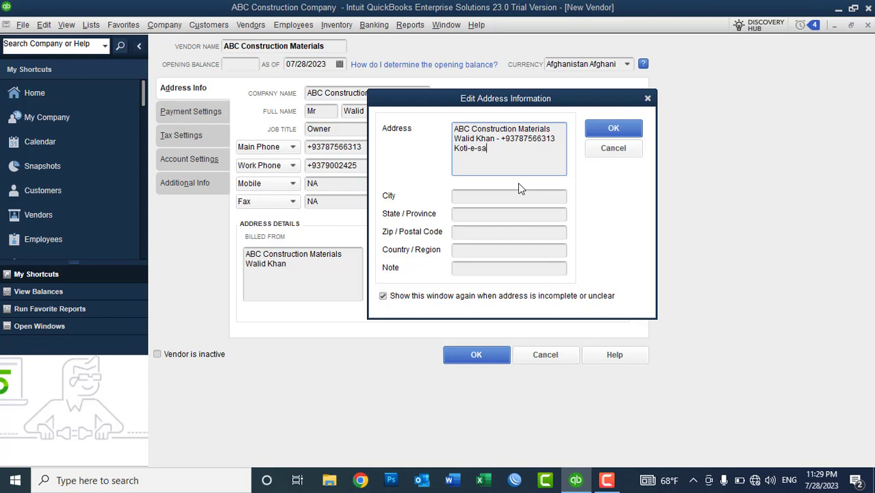
{"action": "type", "text": "ngi, Street No 4"}
Set city Kabul, the postal code and country Afghanistan, then save the address
{"action": "left_click", "coordinate": [471, 198]}
{"action": "type", "text": "Kabul"}
{"action": "key", "text": "Tab"}
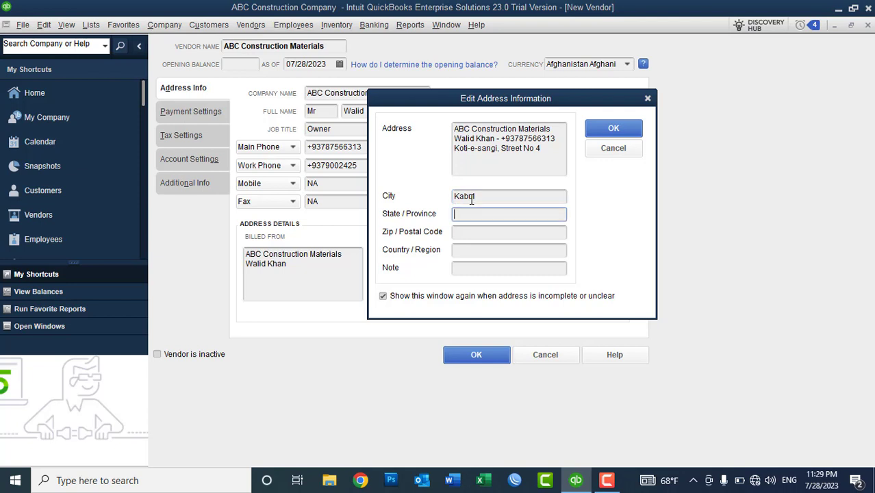
{"action": "key", "text": "Tab"}
{"action": "type", "text": "10006"}
{"action": "key", "text": "BackSpace"}
{"action": "key", "text": "BackSpace"}
{"action": "type", "text": "6"}
{"action": "key", "text": "Tab"}
{"action": "type", "text": "Afghanistan"}
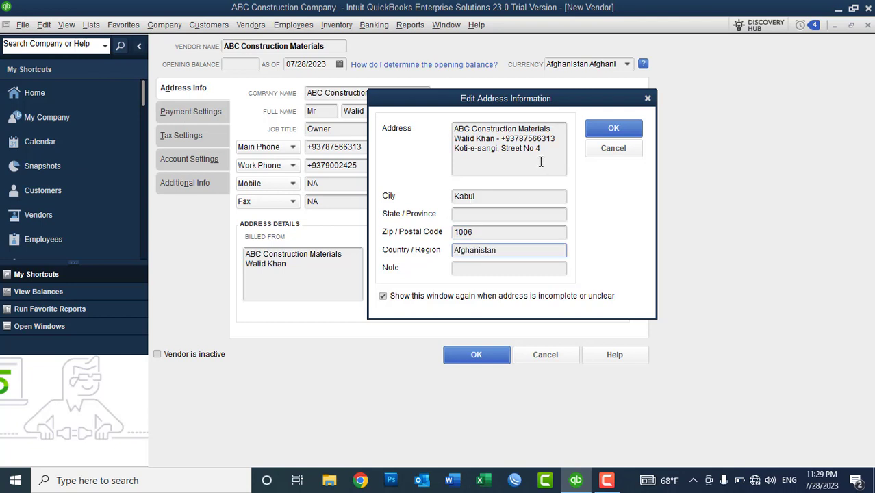
{"action": "left_click", "coordinate": [615, 132]}
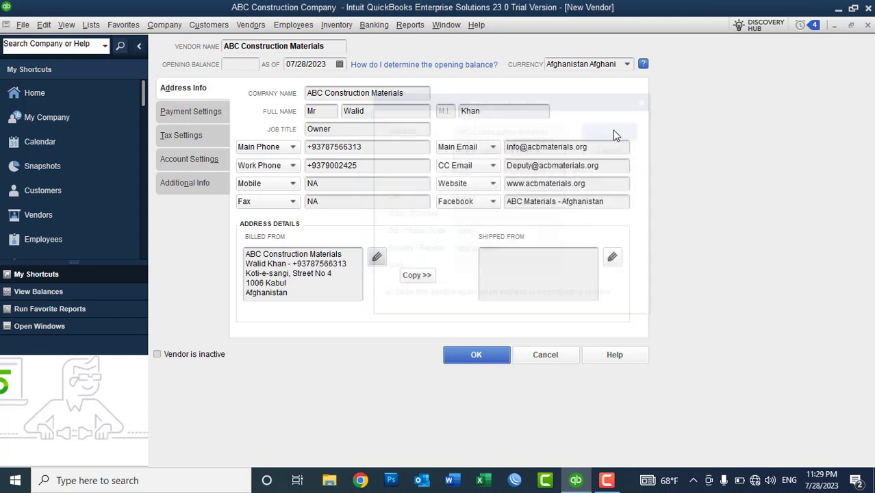
Copy the billing address into the Shipped From address and verify it matches
{"action": "left_click", "coordinate": [313, 295]}
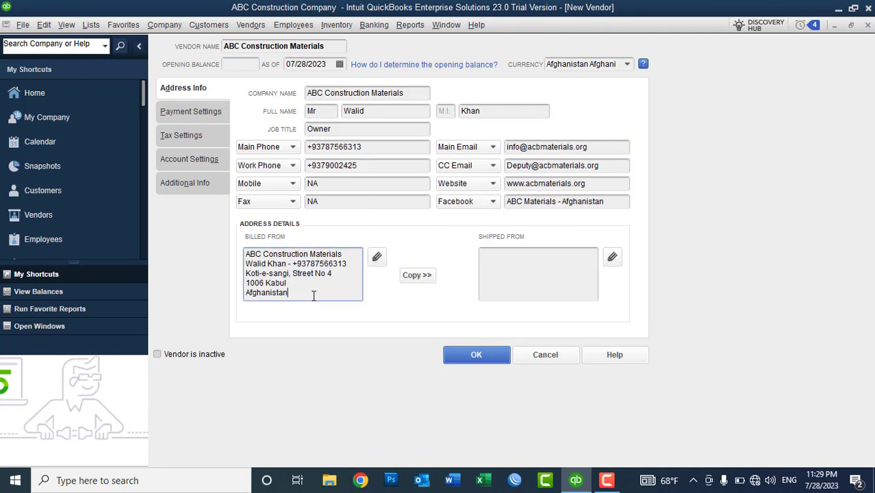
{"action": "left_click_drag", "start_coordinate": [304, 294], "coordinate": [241, 253]}
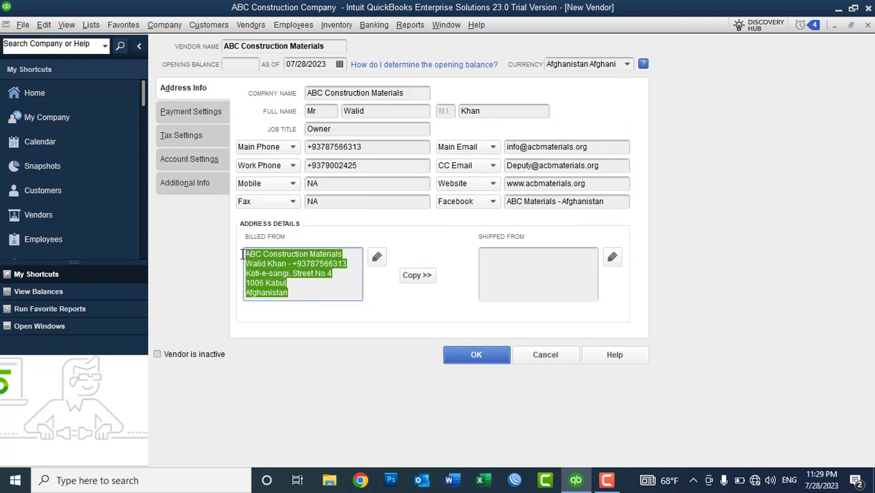
{"action": "left_click", "coordinate": [336, 129]}
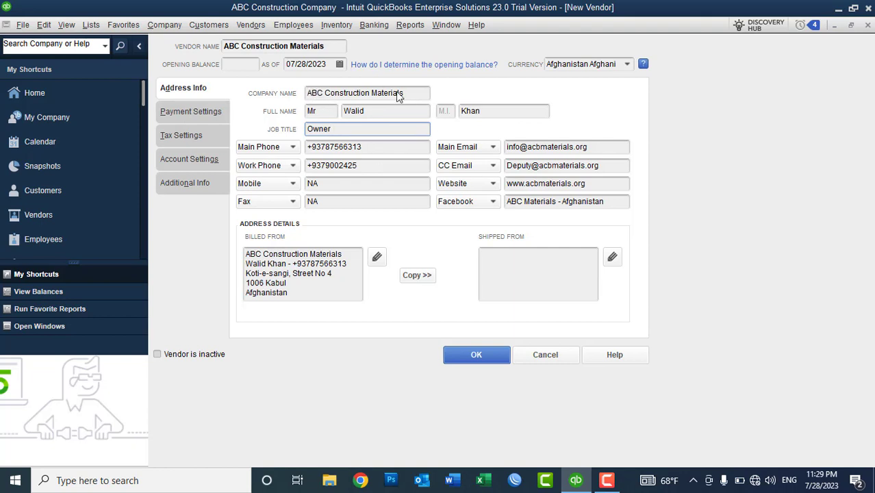
{"action": "left_click", "coordinate": [416, 278]}
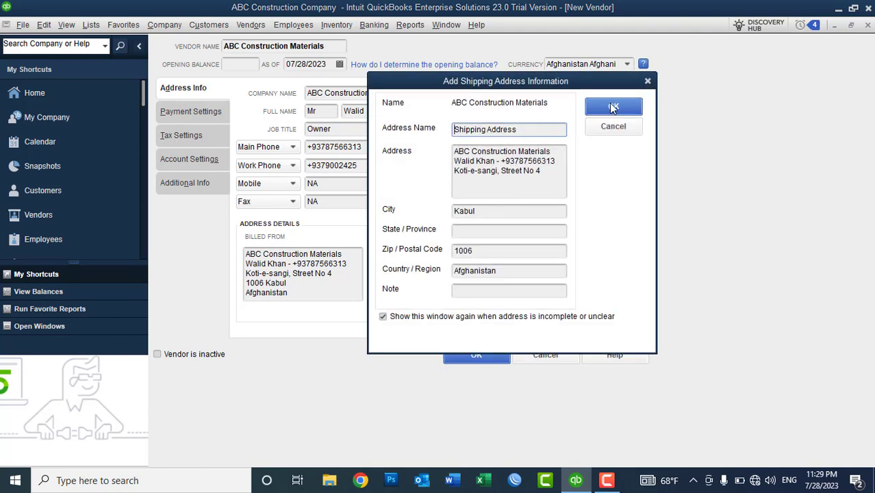
{"action": "left_click", "coordinate": [611, 107]}
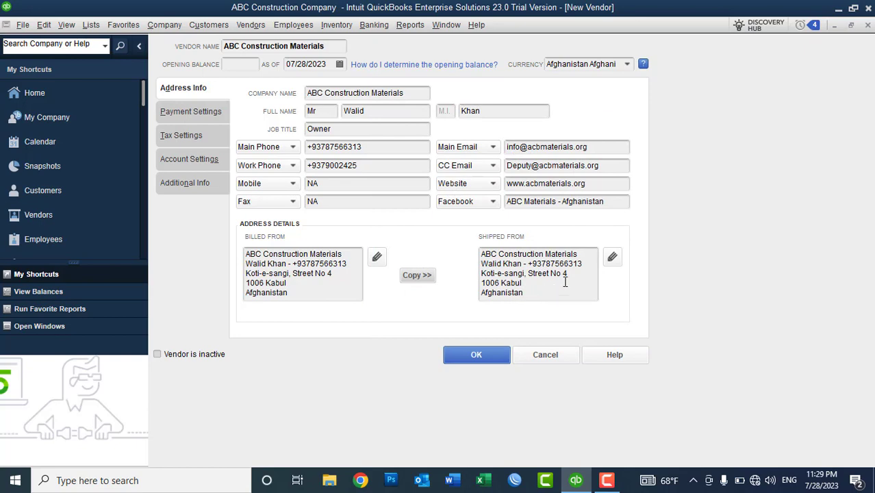
{"action": "left_click", "coordinate": [612, 258]}
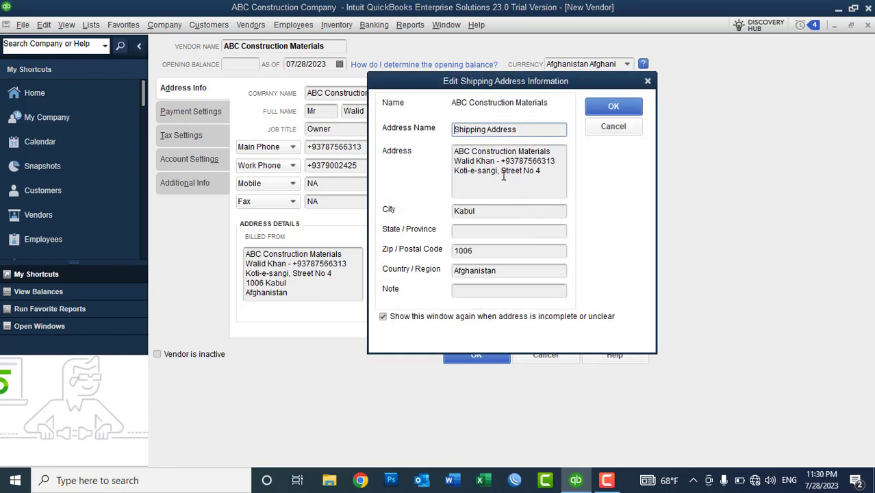
{"action": "left_click", "coordinate": [613, 108]}
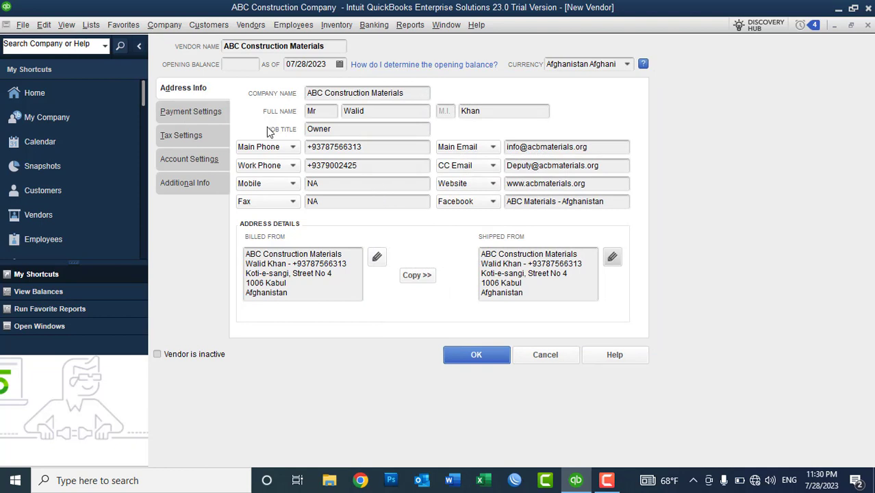
{"action": "left_click", "coordinate": [188, 116]}
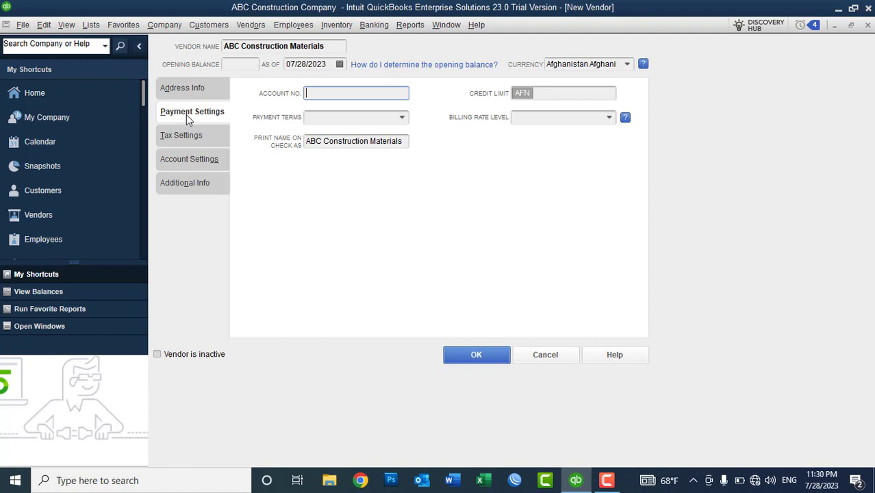
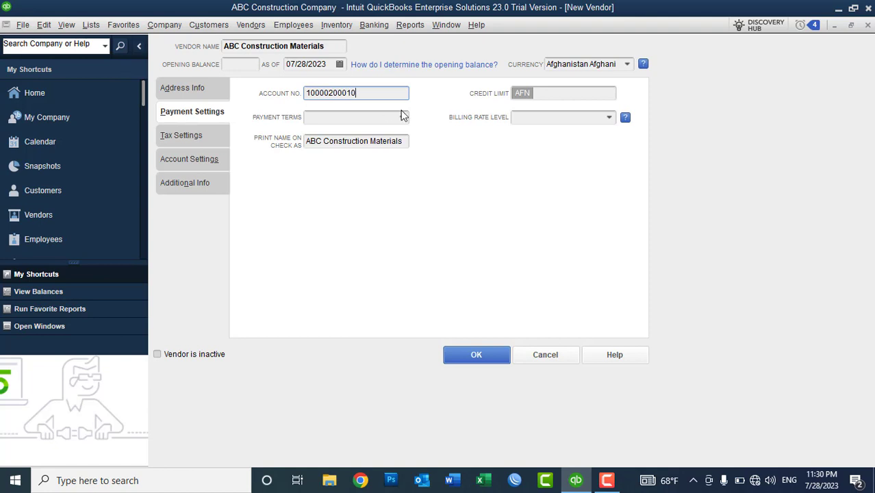
Enter the vendor's account number and set the credit limit to 100,000.00
{"action": "left_click", "coordinate": [569, 94]}
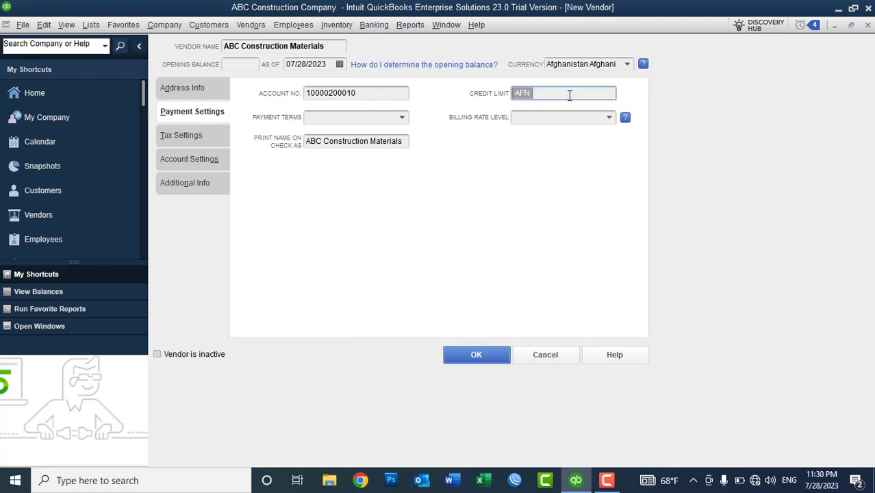
{"action": "type", "text": "100000"}
{"action": "key", "text": "Tab"}
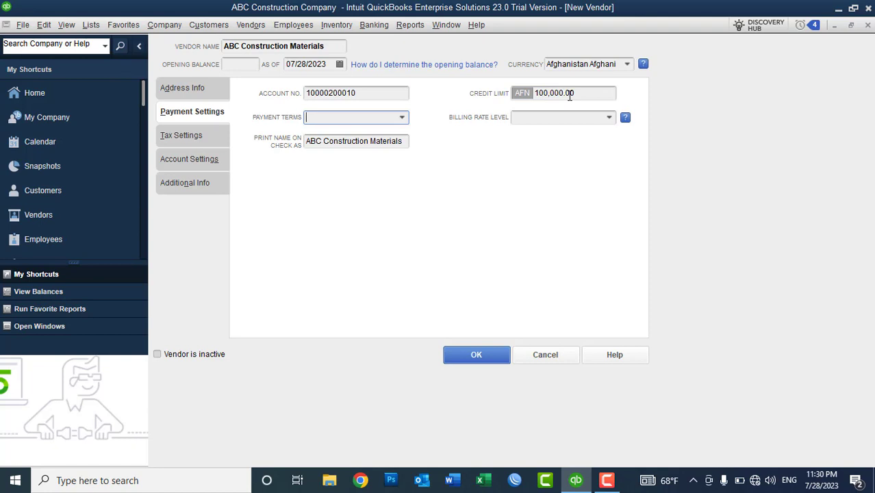
{"action": "left_click", "coordinate": [584, 93]}
{"action": "left_click_drag", "start_coordinate": [577, 93], "coordinate": [532, 94]}
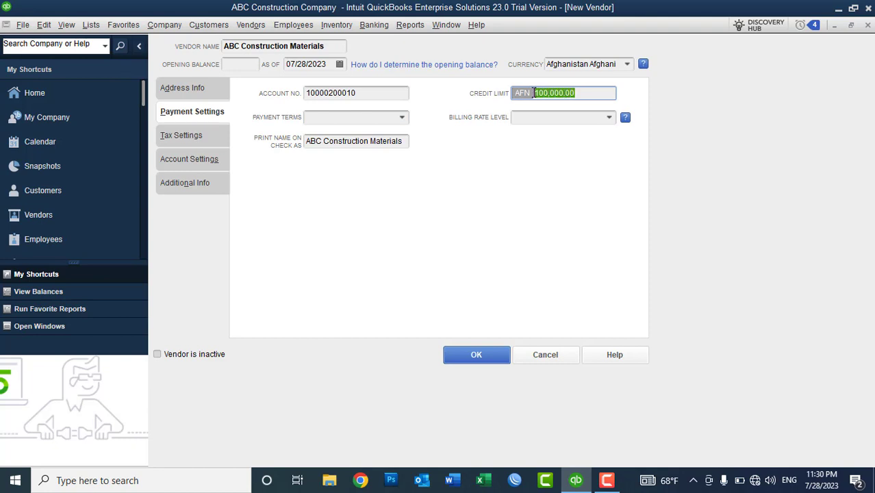
{"action": "left_click", "coordinate": [591, 94]}
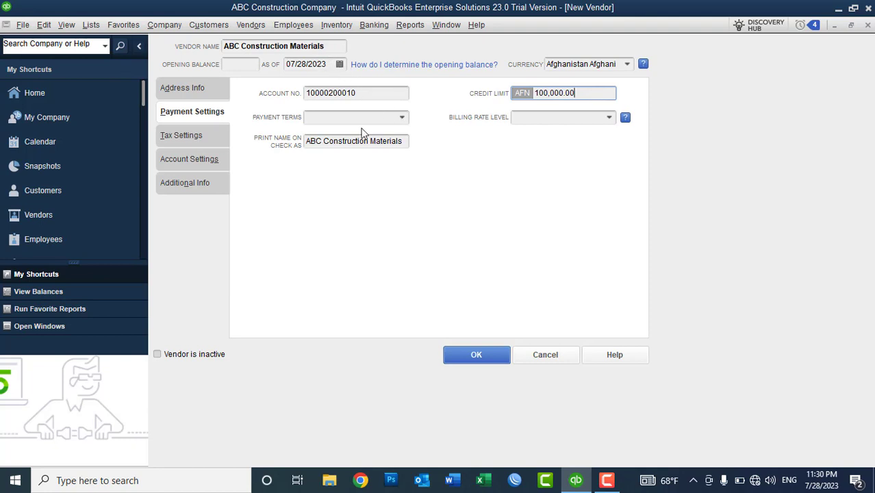
{"action": "left_click", "coordinate": [402, 117]}
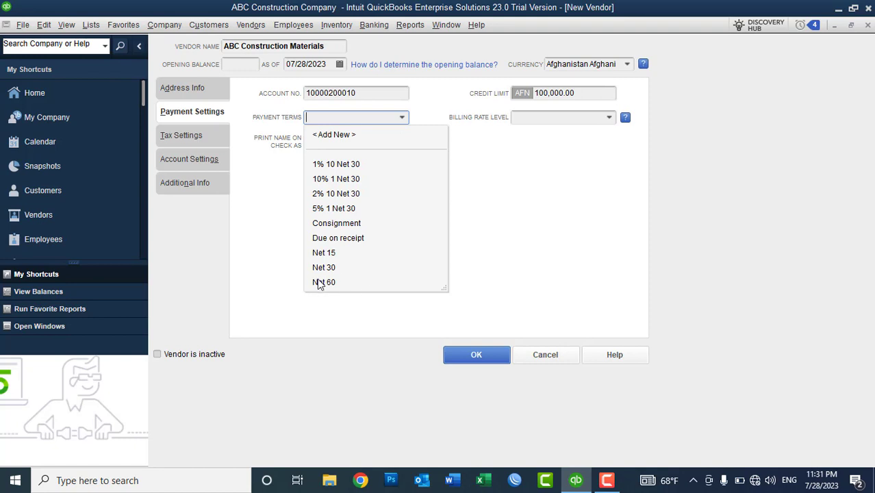
Switch the vendor's payment terms from Due on receipt to Net 30
{"action": "left_click", "coordinate": [352, 239]}
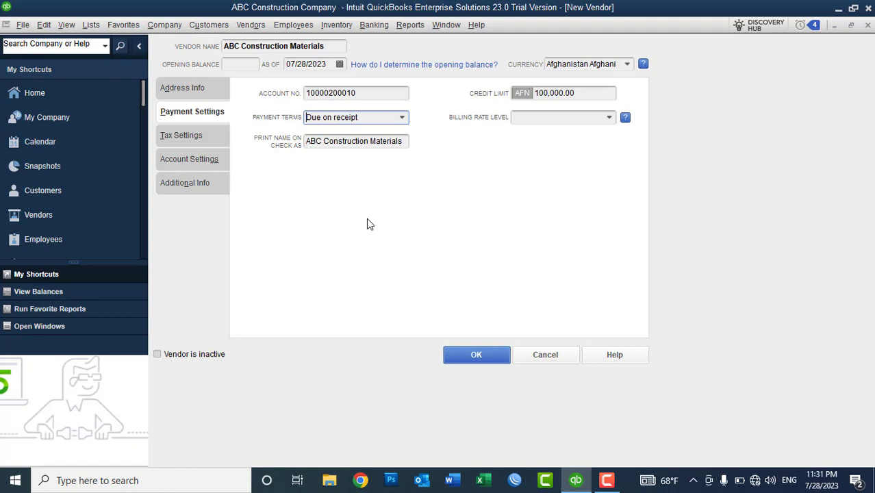
{"action": "left_click", "coordinate": [406, 116]}
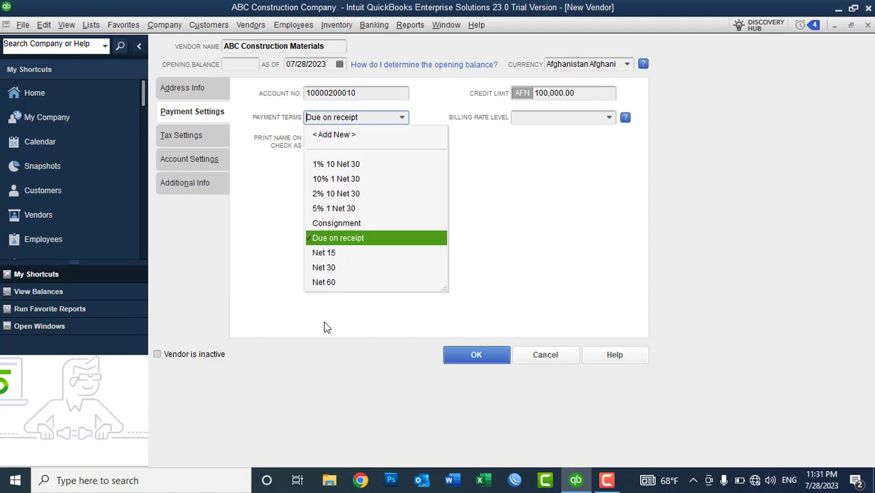
{"action": "left_click", "coordinate": [331, 268]}
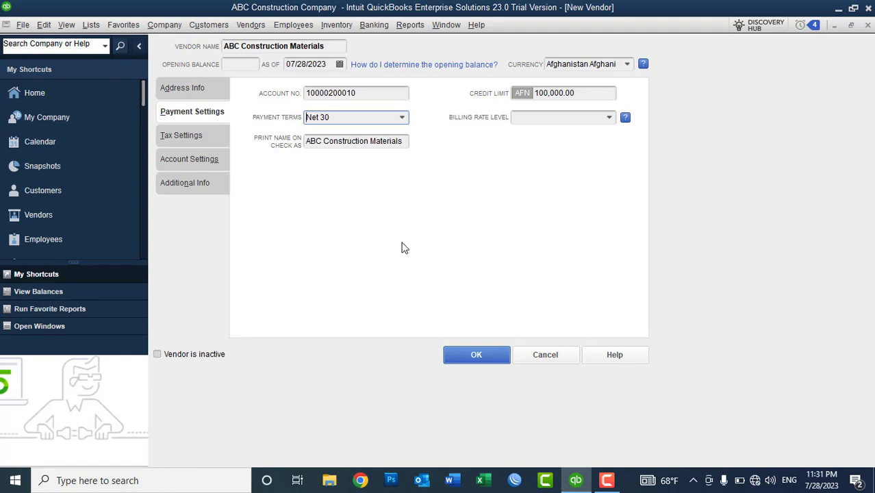
{"action": "left_click", "coordinate": [403, 118]}
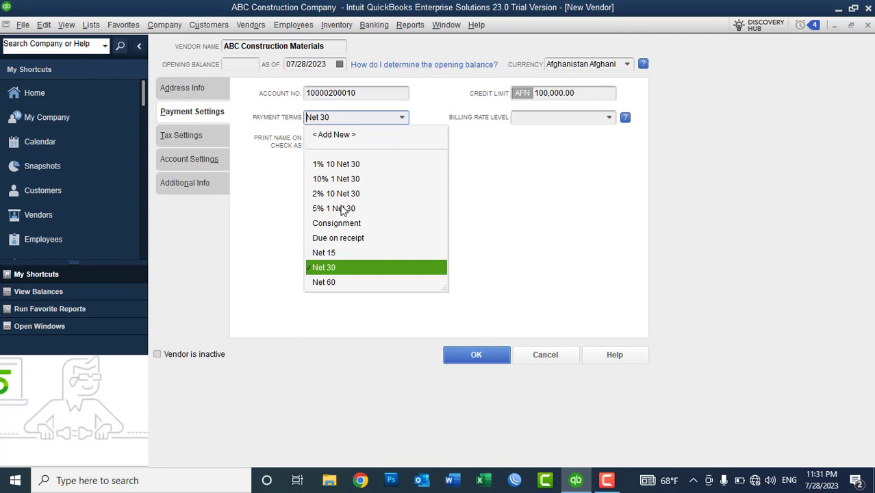
Create the 3% 1 Net 30 term: net due in 30 days, 3% discount within 1 day
{"action": "left_click", "coordinate": [336, 134]}
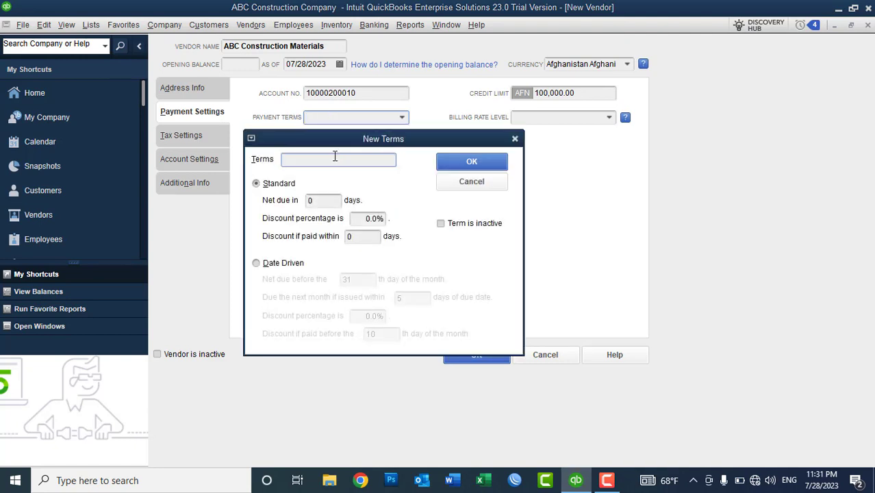
{"action": "type", "text": "3% 1 Net 30"}
{"action": "left_click", "coordinate": [315, 200]}
{"action": "type", "text": "30"}
{"action": "key", "text": "Tab"}
{"action": "type", "text": "3"}
{"action": "key", "text": "Tab"}
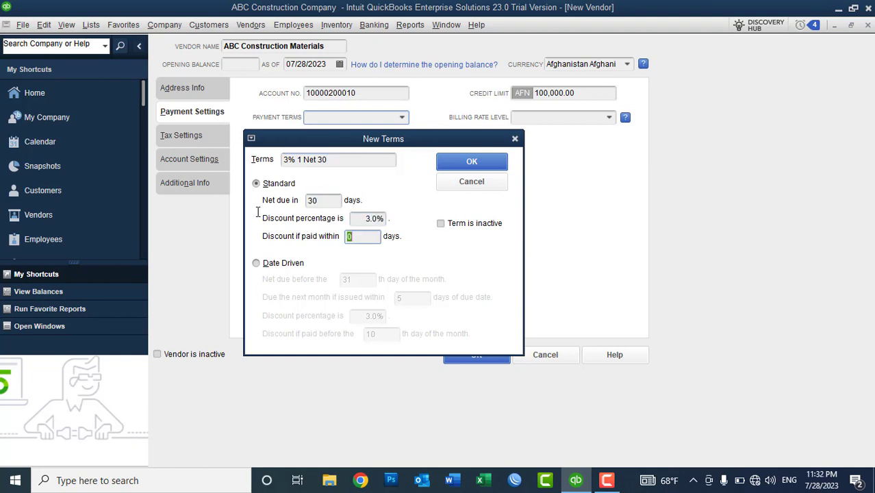
{"action": "type", "text": "1"}
{"action": "key", "text": "Tab"}
{"action": "left_click", "coordinate": [471, 161]}
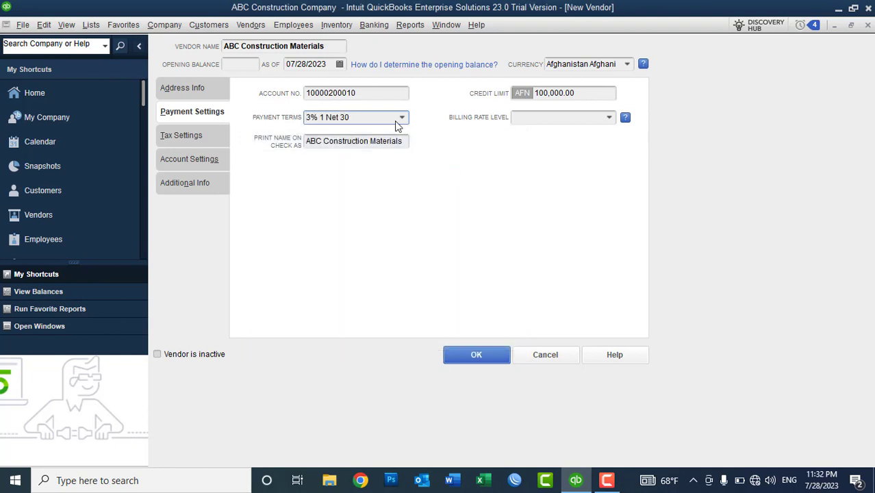
Highlight the Net 30 part of the terms and the name printed on checks
{"action": "left_click_drag", "start_coordinate": [356, 119], "coordinate": [328, 119]}
{"action": "left_click", "coordinate": [328, 119]}
{"action": "left_click_drag", "start_coordinate": [405, 141], "coordinate": [291, 142]}
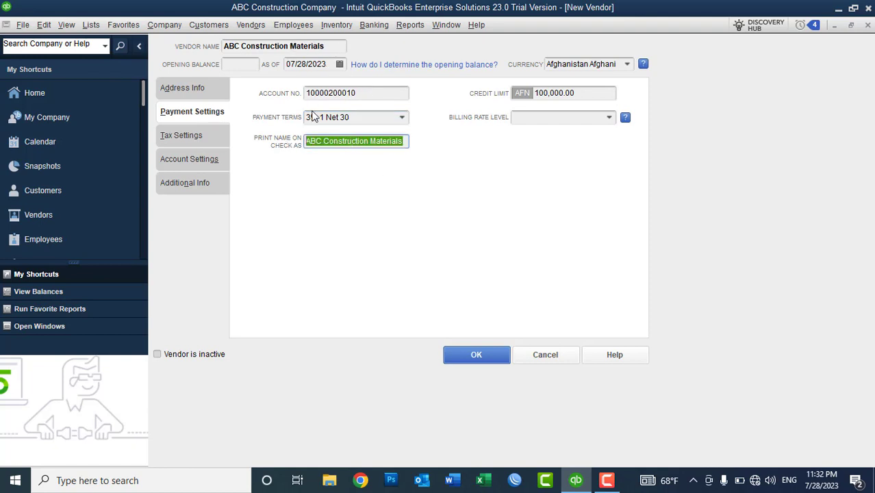
{"action": "double_click", "coordinate": [407, 142]}
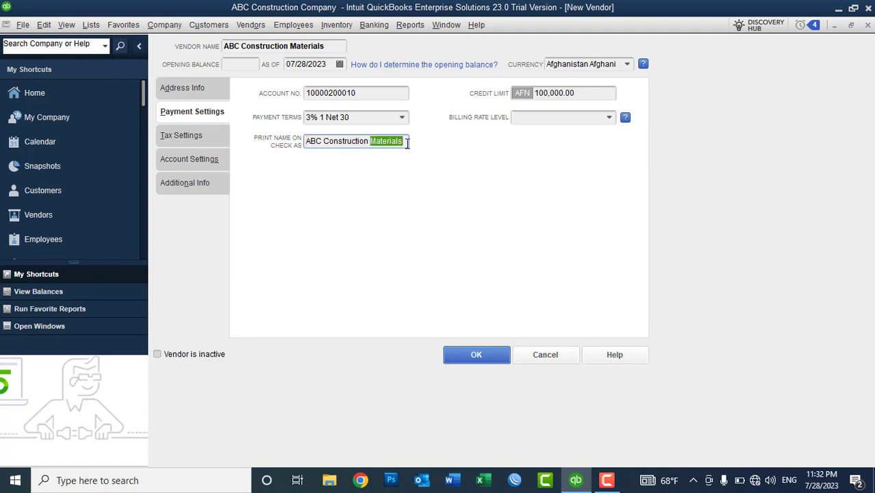
{"action": "left_click", "coordinate": [407, 142]}
{"action": "left_click", "coordinate": [92, 26]}
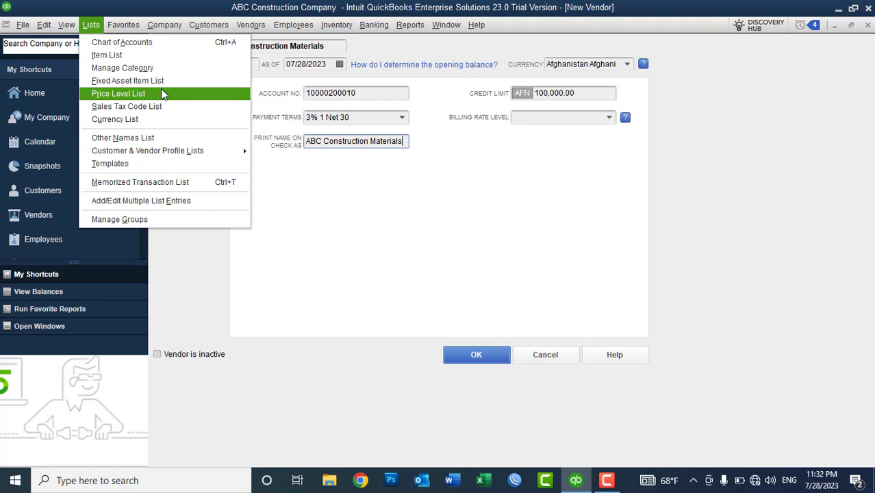
{"action": "left_click", "coordinate": [566, 158]}
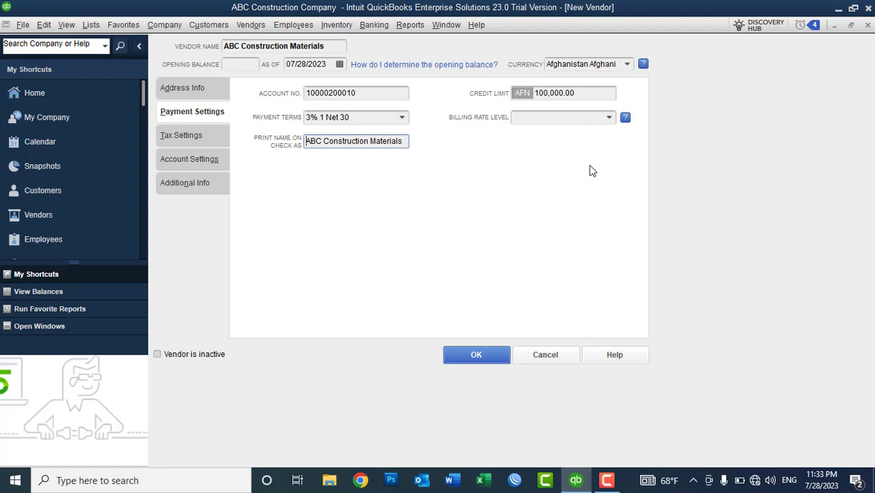
Review the Tax Settings opening balance and vendor tax ID fields, then show Account Settings
{"action": "left_click", "coordinate": [187, 135]}
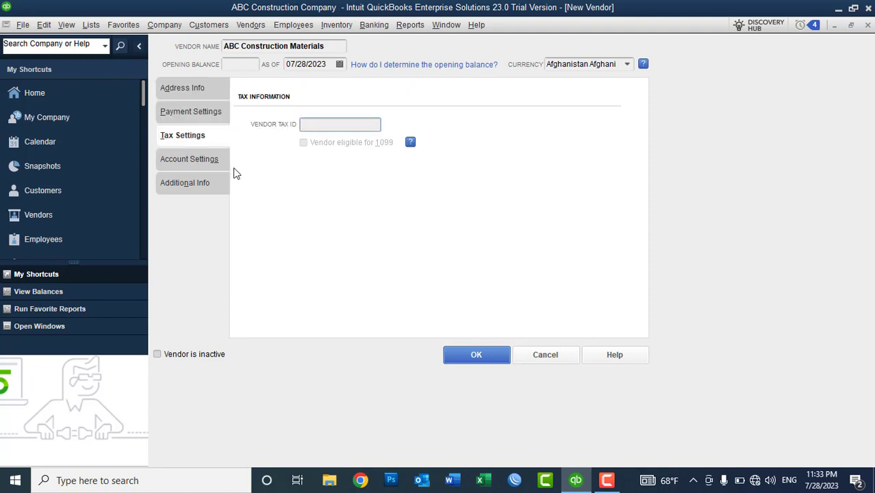
{"action": "left_click_drag", "start_coordinate": [329, 46], "coordinate": [218, 51]}
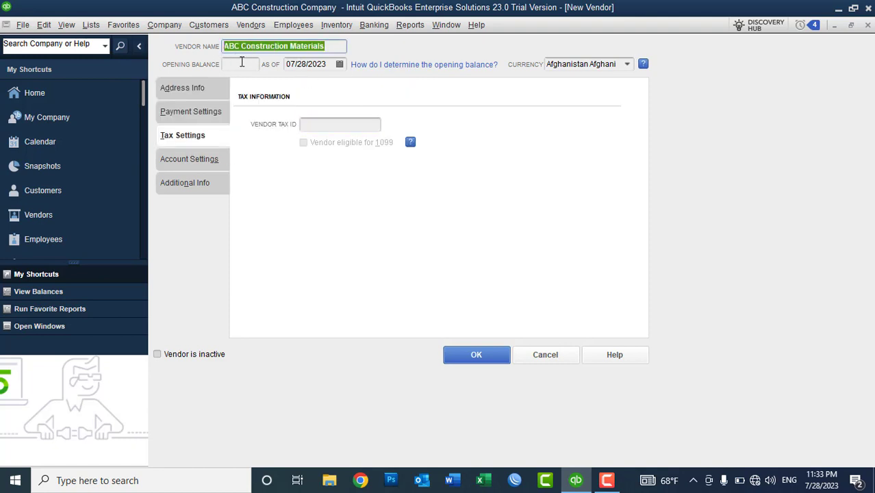
{"action": "left_click", "coordinate": [242, 63]}
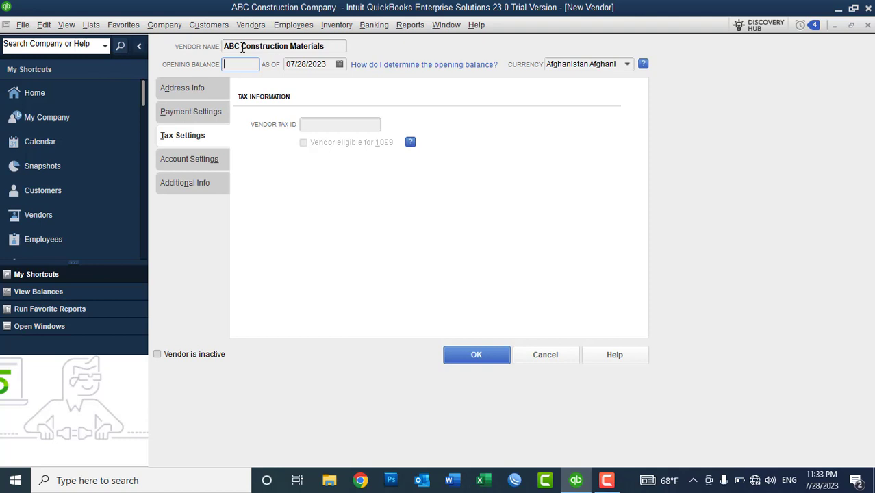
{"action": "left_click", "coordinate": [310, 123]}
{"action": "left_click", "coordinate": [190, 161]}
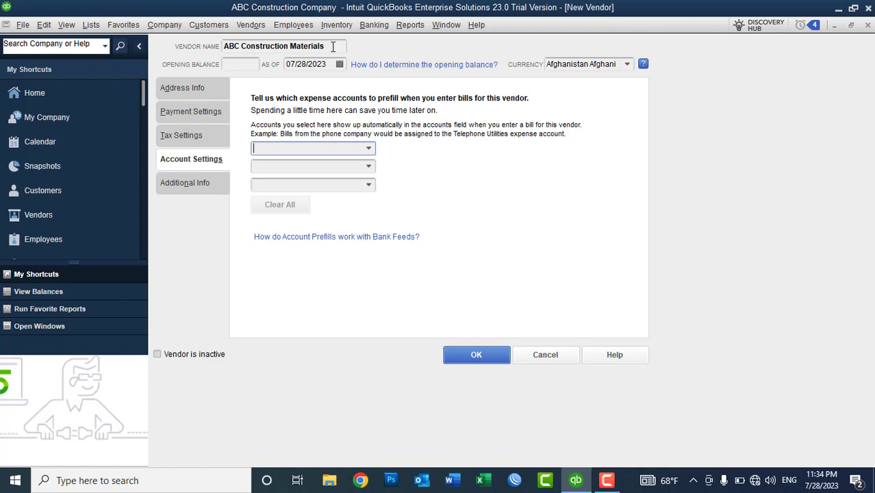
Pick 61700 Computer and Internet Expenses as prefill, then Clear All so no account is prefilled
{"action": "left_click", "coordinate": [369, 149]}
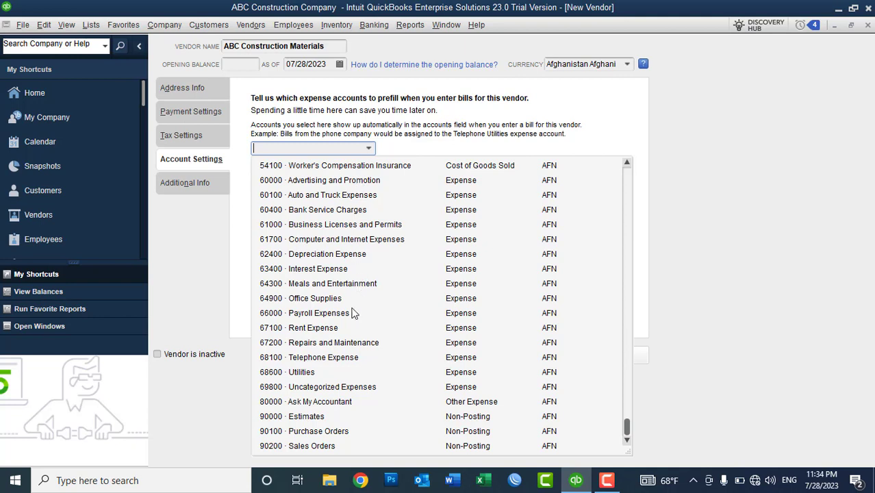
{"action": "left_click", "coordinate": [358, 245]}
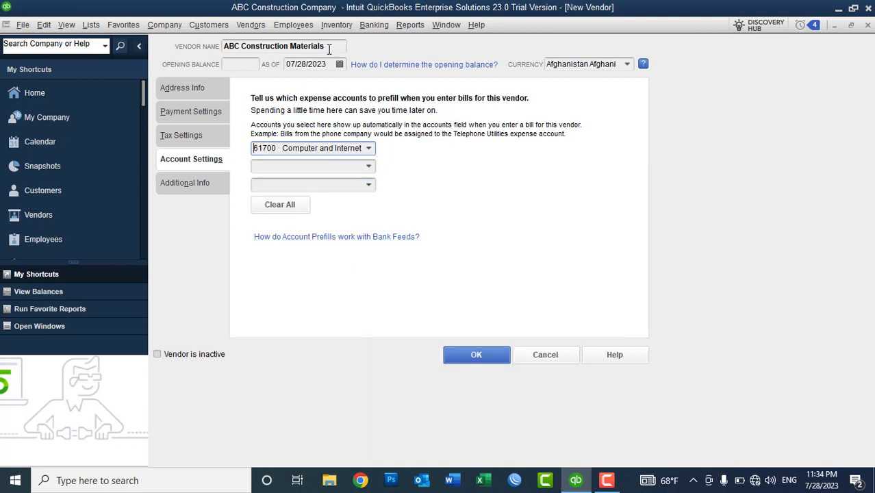
{"action": "left_click_drag", "start_coordinate": [329, 48], "coordinate": [223, 50]}
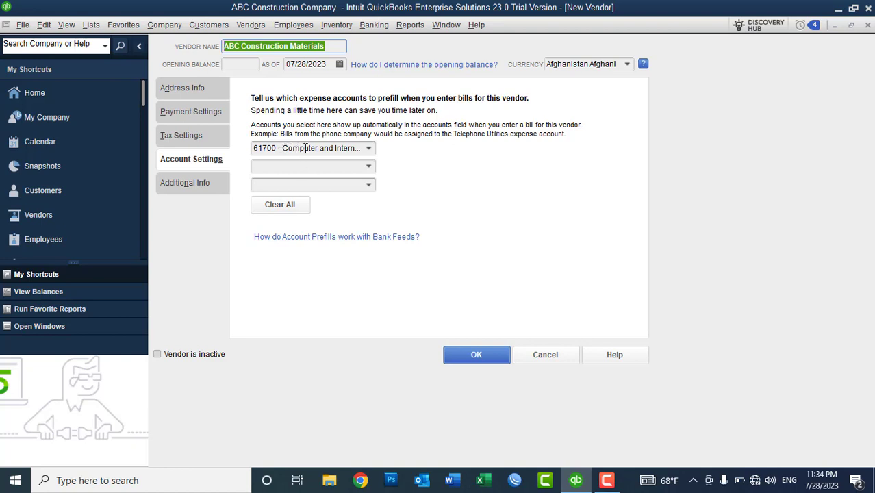
{"action": "left_click", "coordinate": [264, 205]}
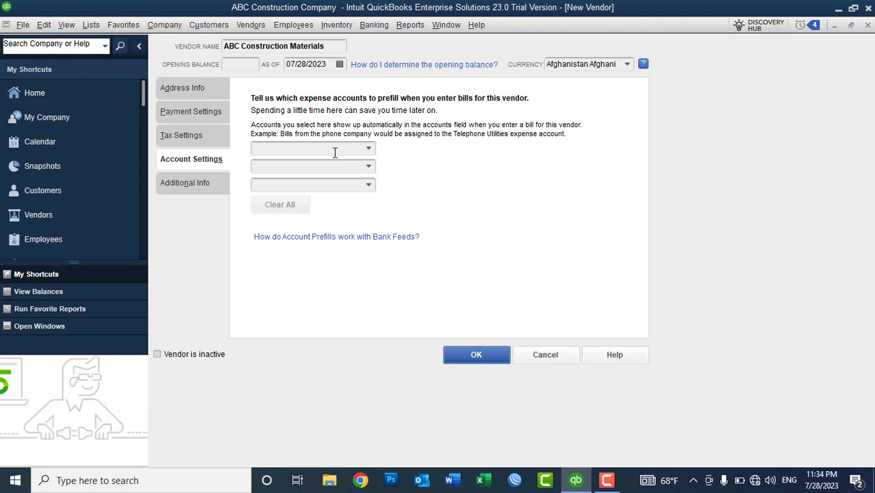
{"action": "left_click", "coordinate": [335, 150]}
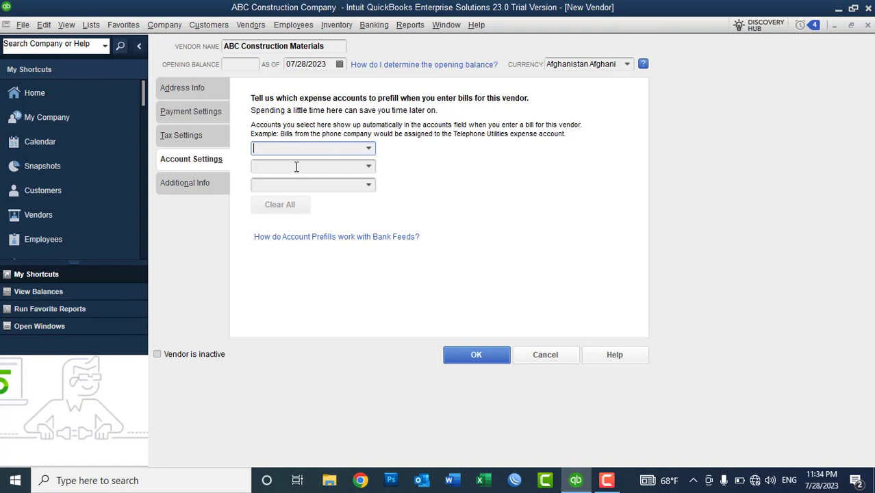
{"action": "left_click", "coordinate": [202, 191]}
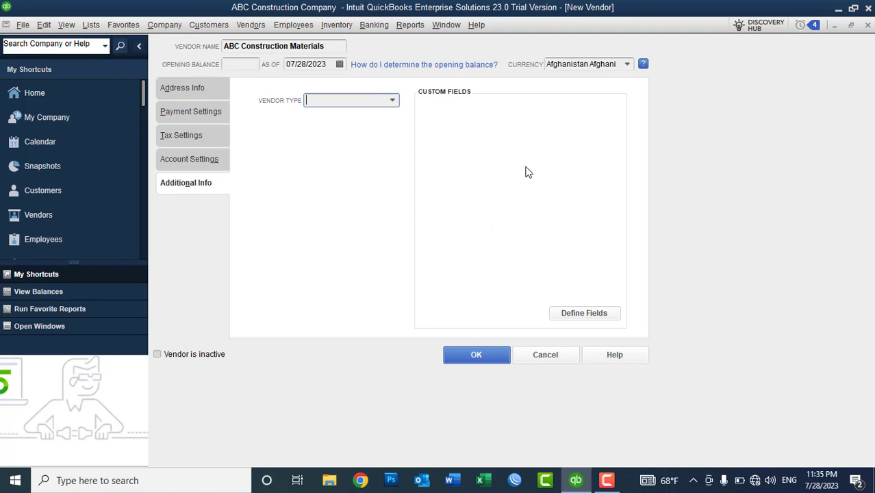
Set the Vendor Type to Suppliers
{"action": "left_click", "coordinate": [393, 100]}
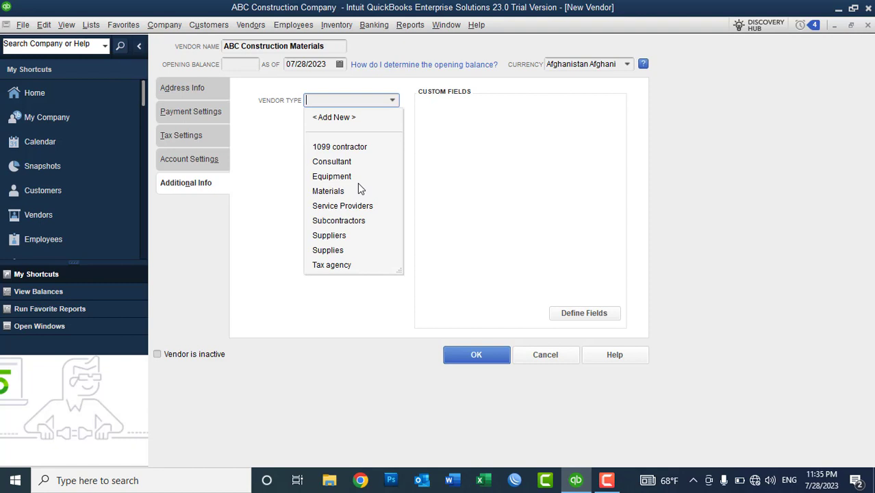
{"action": "left_click", "coordinate": [338, 236]}
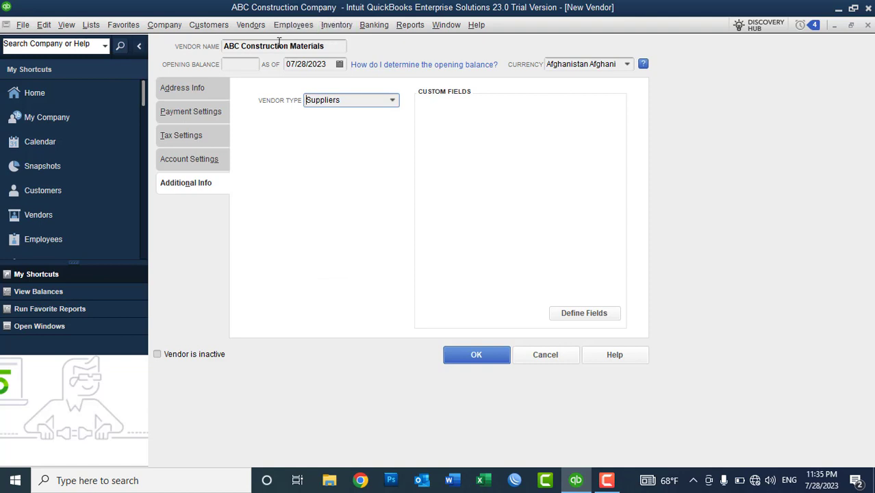
{"action": "left_click", "coordinate": [393, 102]}
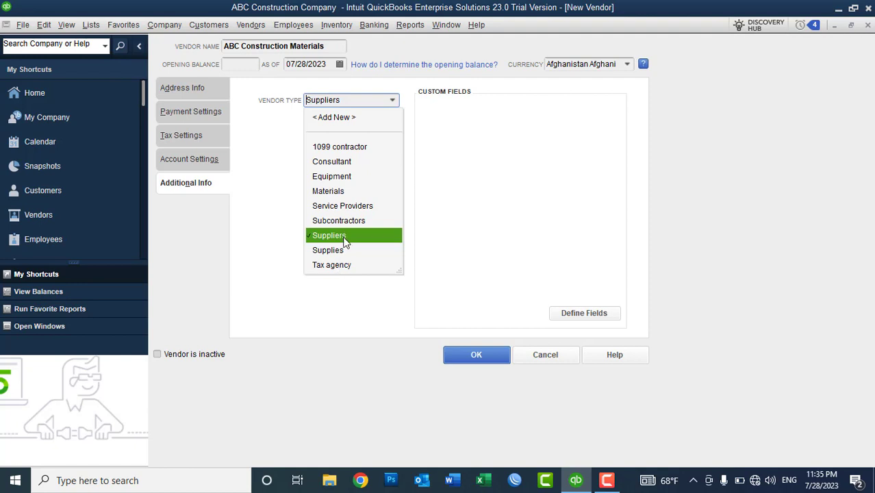
{"action": "left_click", "coordinate": [345, 235]}
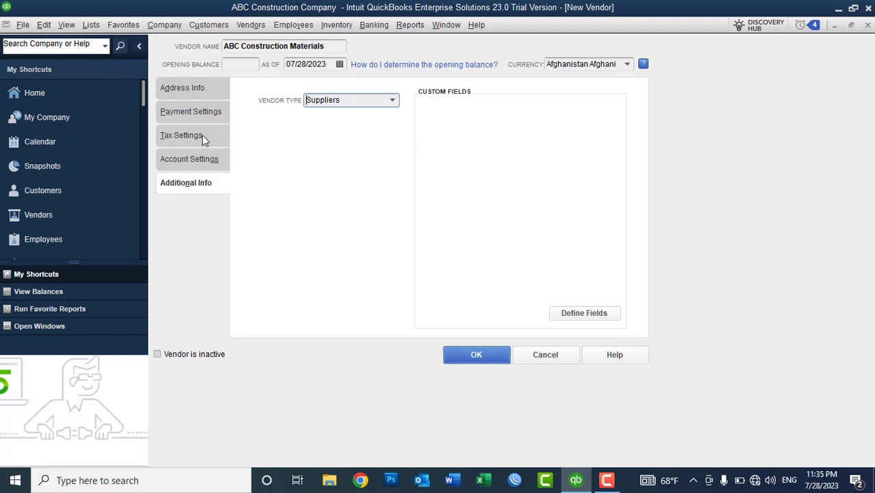
Browse the Address Info, Tax Settings and Account Settings tabs, returning to Additional Info
{"action": "left_click", "coordinate": [200, 94]}
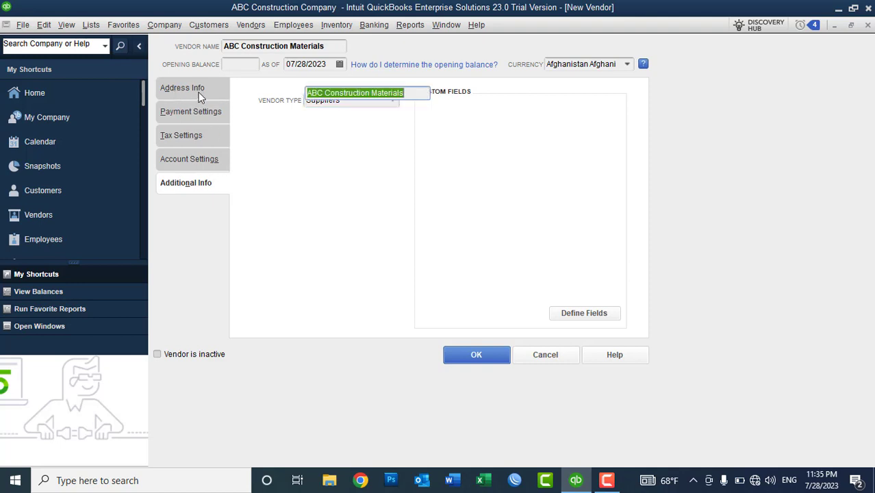
{"action": "left_click", "coordinate": [197, 110]}
{"action": "left_click", "coordinate": [194, 143]}
{"action": "left_click", "coordinate": [194, 159]}
{"action": "left_click", "coordinate": [196, 192]}
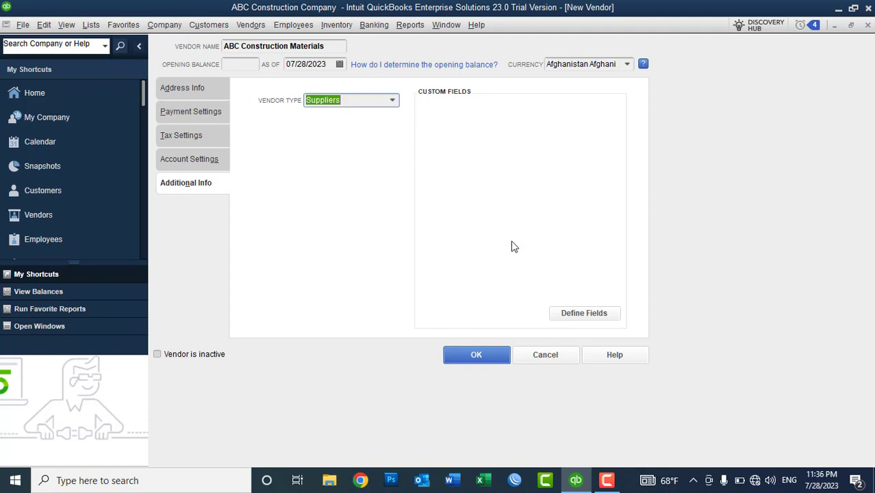
{"action": "left_click", "coordinate": [577, 314]}
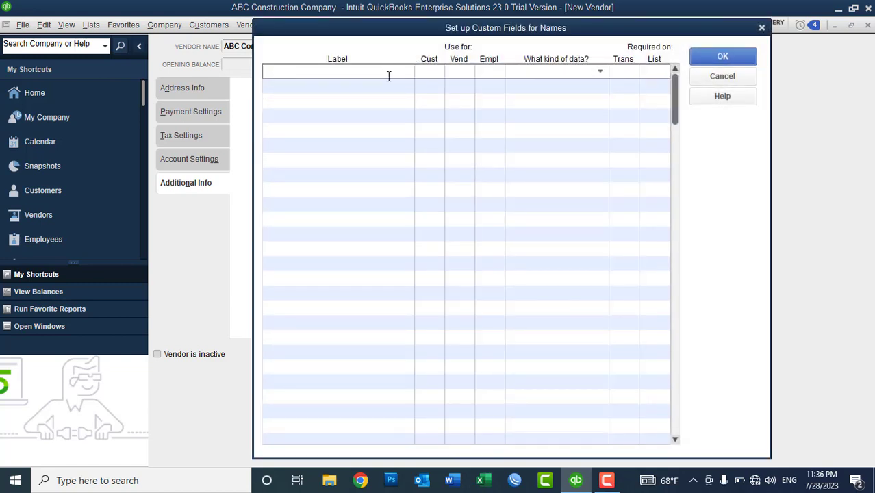
{"action": "type", "text": "Alternative Email Addres"}
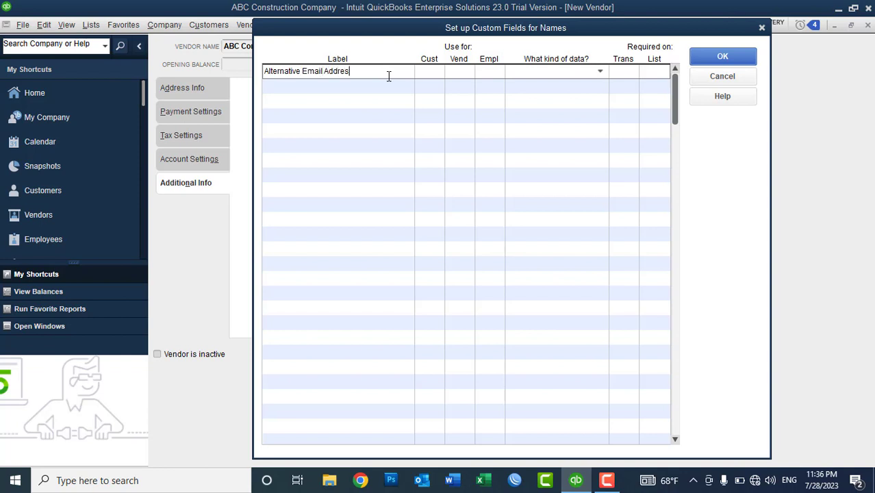
{"action": "type", "text": "s"}
{"action": "left_click", "coordinate": [470, 75]}
{"action": "left_click", "coordinate": [489, 73]}
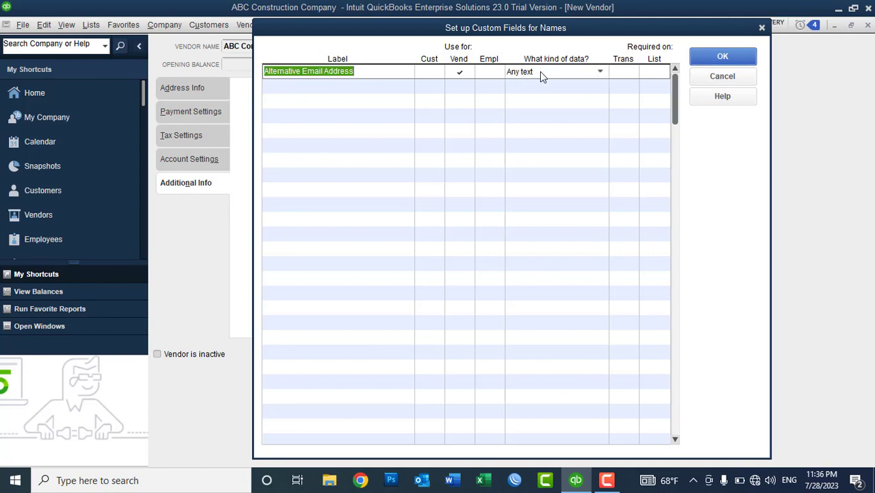
{"action": "left_click", "coordinate": [715, 57]}
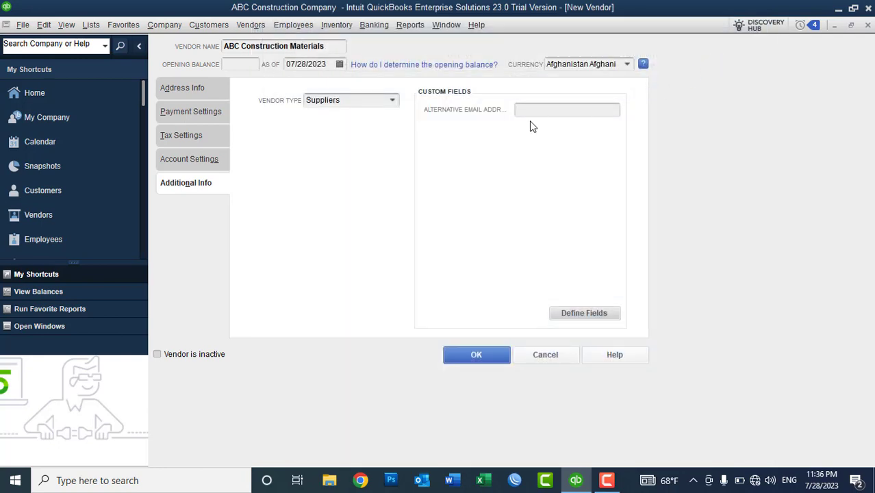
{"action": "left_click", "coordinate": [547, 110]}
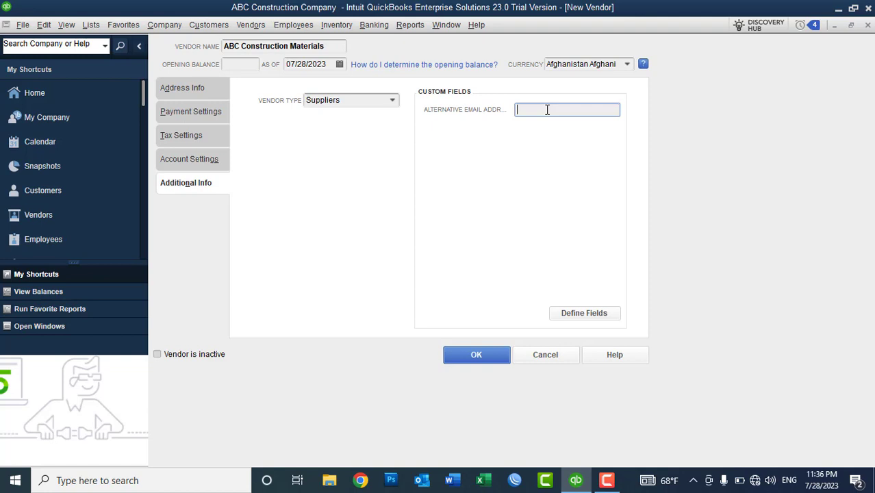
{"action": "left_click", "coordinate": [589, 320]}
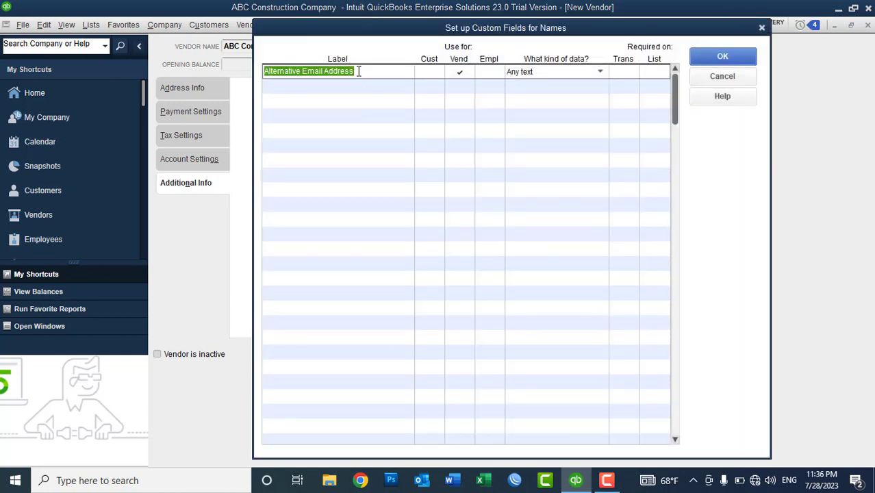
{"action": "key", "text": "Delete"}
{"action": "left_click", "coordinate": [462, 72]}
{"action": "left_click", "coordinate": [390, 208]}
{"action": "left_click", "coordinate": [470, 234]}
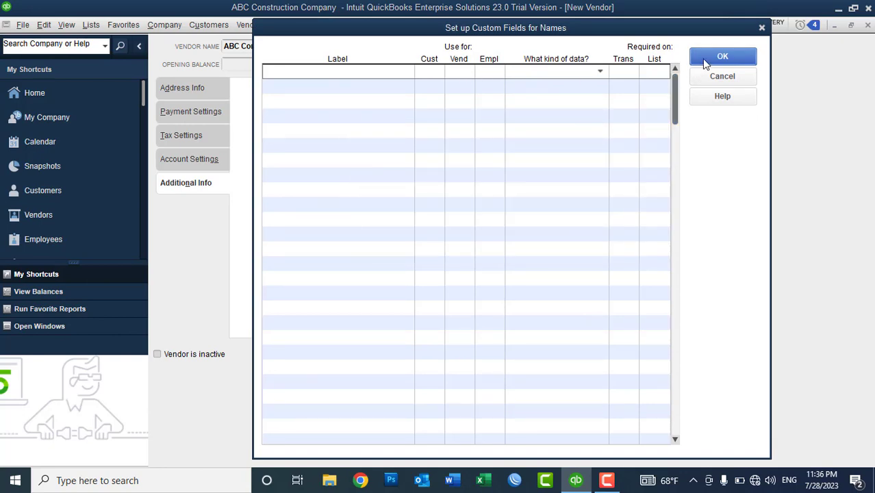
{"action": "left_click", "coordinate": [706, 63]}
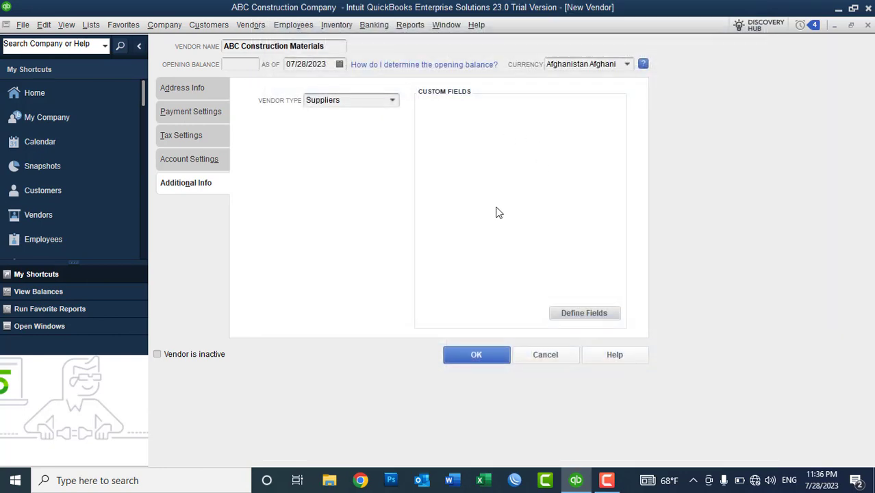
{"action": "left_click", "coordinate": [461, 356]}
Widen the Vendor Center Name column and choose New Vendor > Add Multiple Vendors
{"action": "left_click_drag", "start_coordinate": [226, 137], "coordinate": [261, 138]}
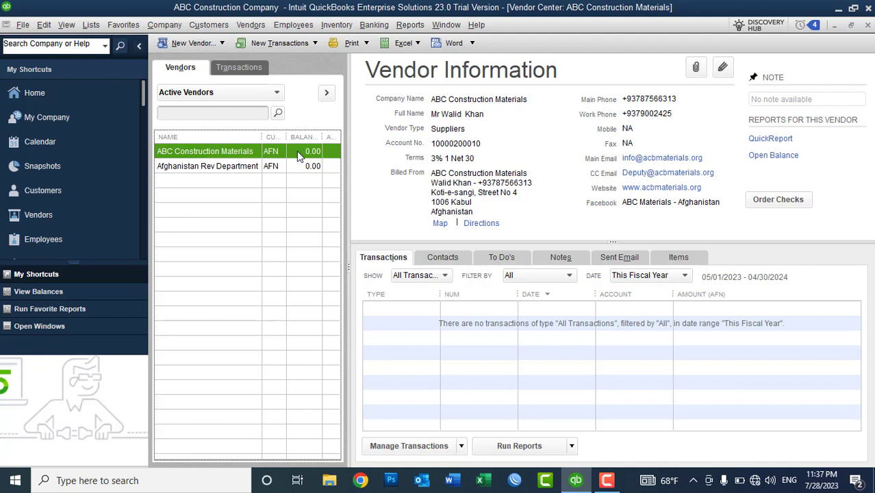
{"action": "left_click", "coordinate": [194, 44]}
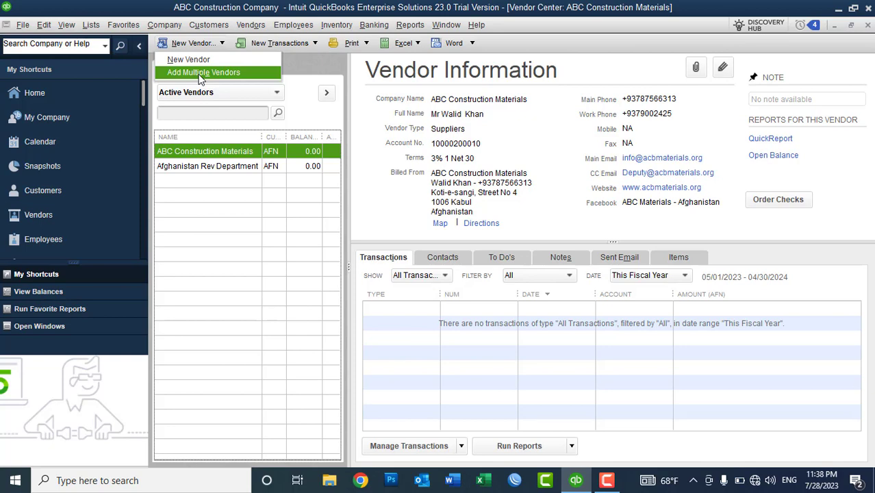
{"action": "left_click", "coordinate": [200, 72]}
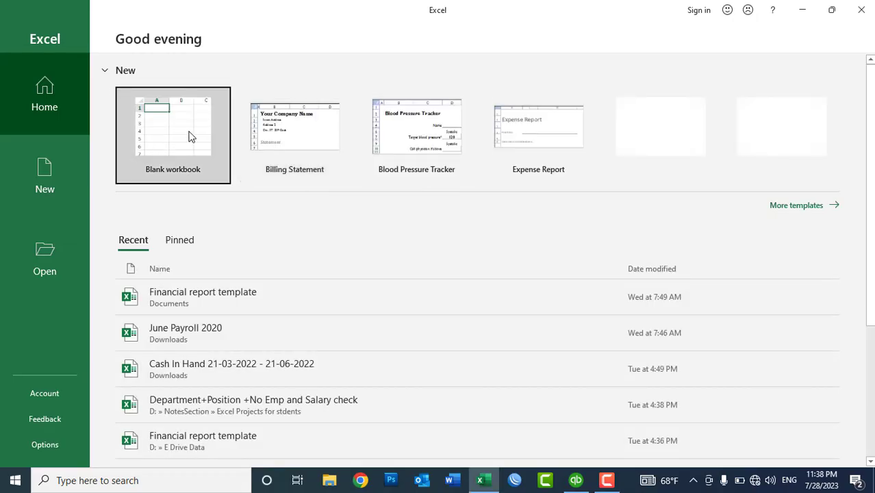
Create a blank Excel workbook and zoom in on the worksheet
{"action": "left_click", "coordinate": [177, 136]}
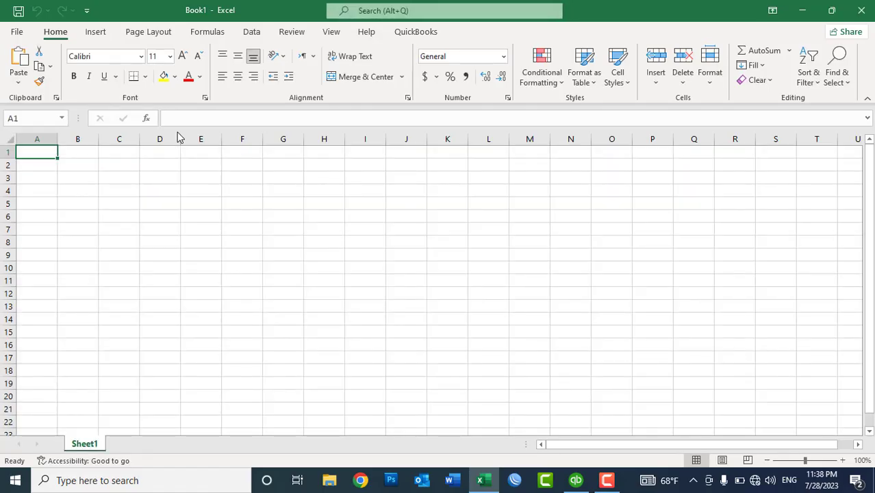
{"action": "left_click", "coordinate": [842, 461]}
{"action": "left_click", "coordinate": [842, 460]}
{"action": "left_click", "coordinate": [843, 460]}
{"action": "left_click", "coordinate": [842, 460]}
{"action": "left_click", "coordinate": [842, 460]}
{"action": "left_click", "coordinate": [843, 460]}
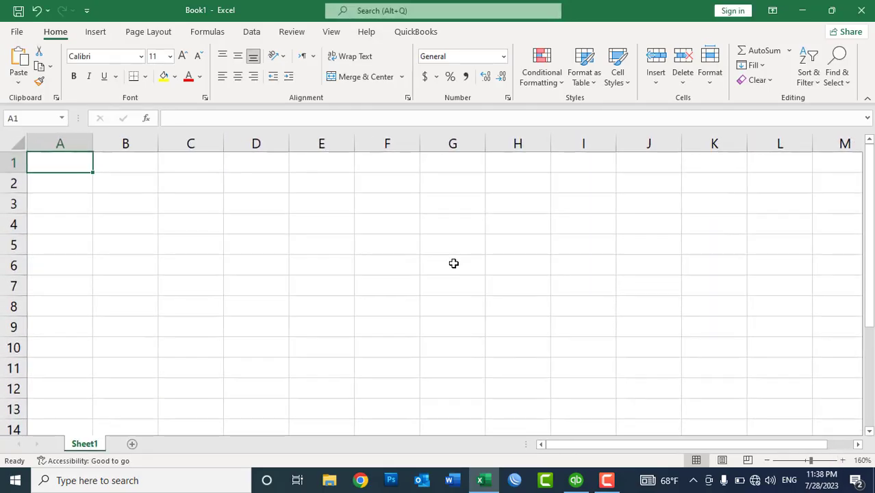
Enter headings Vendor Name, Company Name, Phone No and Email Address across A1:D1
{"action": "type", "text": "Vendor Name"}
{"action": "key", "text": "Tab"}
{"action": "type", "text": "Company Name"}
{"action": "key", "text": "Return"}
{"action": "key", "text": "Tab"}
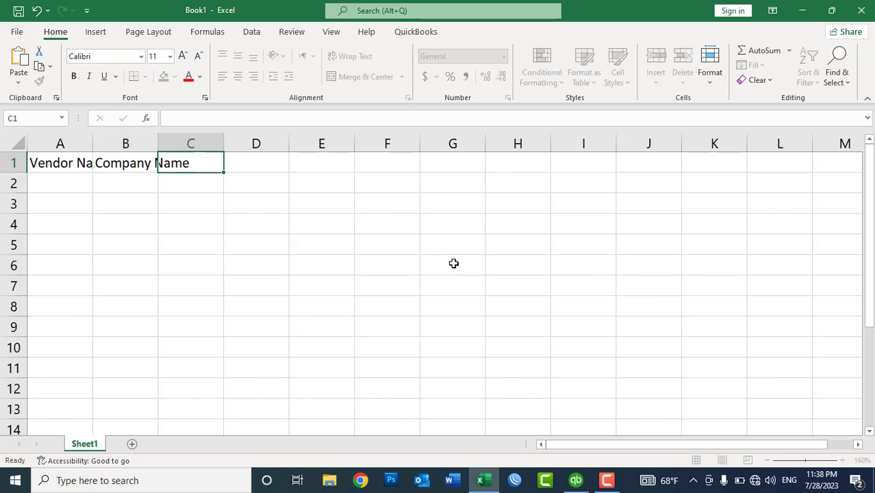
{"action": "type", "text": "Phone No"}
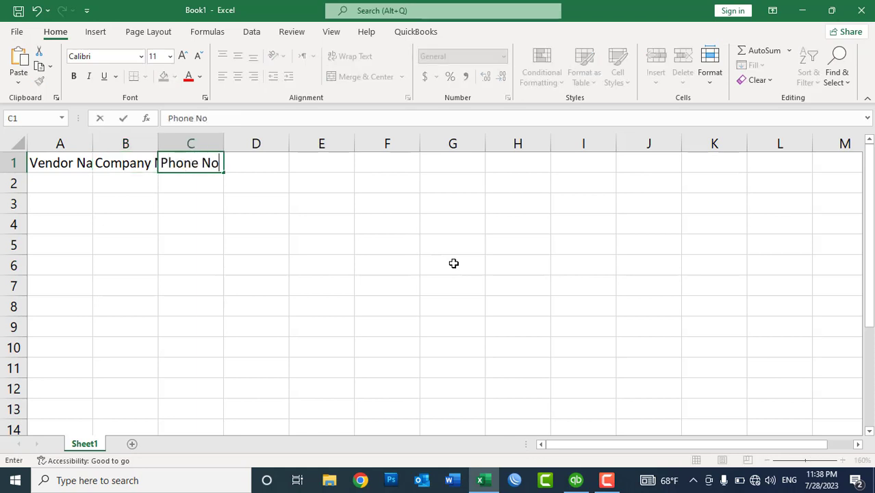
{"action": "key", "text": "Tab"}
{"action": "type", "text": "Emai"}
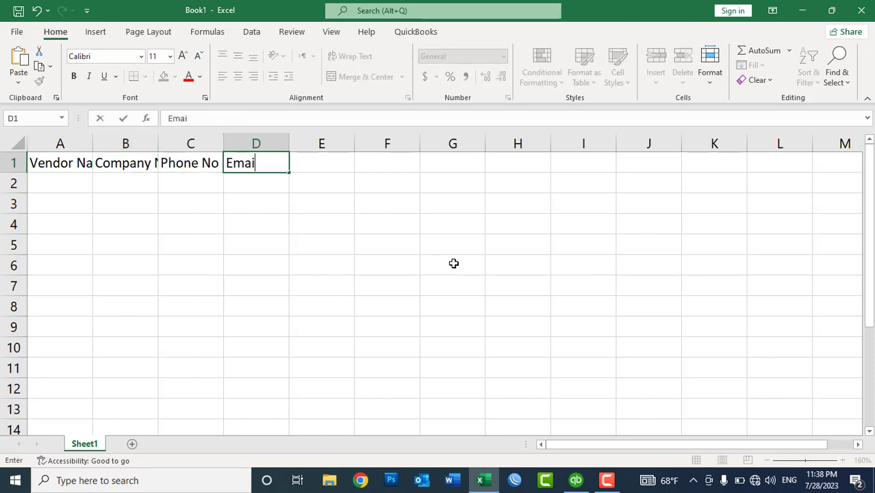
{"action": "type", "text": "l Address"}
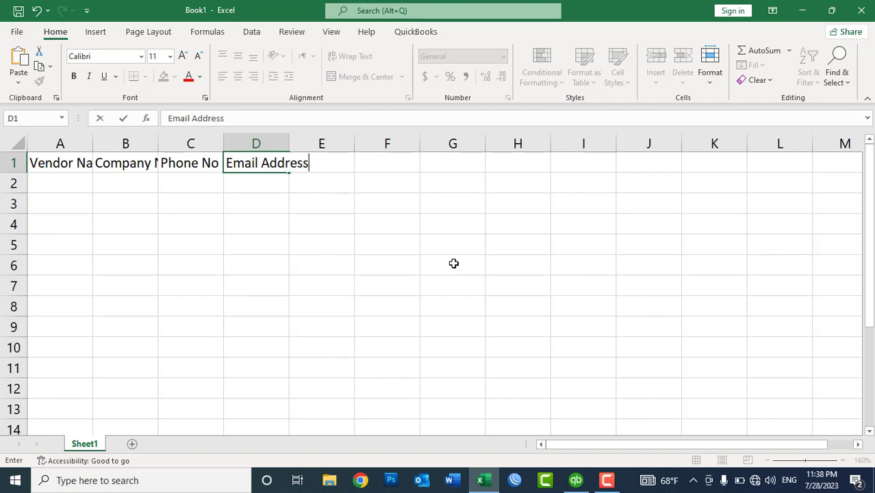
{"action": "key", "text": "Tab"}
Add the Address heading in E1 and widen columns A–E to fit their headings
{"action": "double_click", "coordinate": [289, 144]}
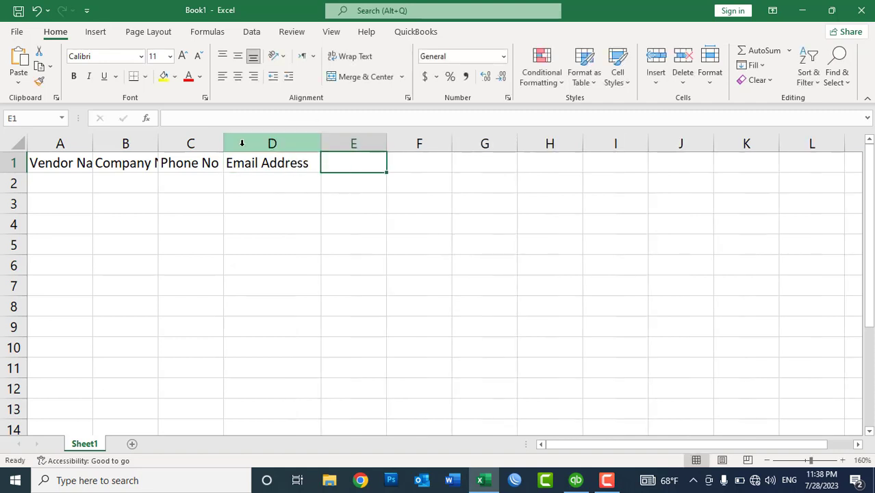
{"action": "left_click", "coordinate": [231, 144]}
{"action": "double_click", "coordinate": [219, 142]}
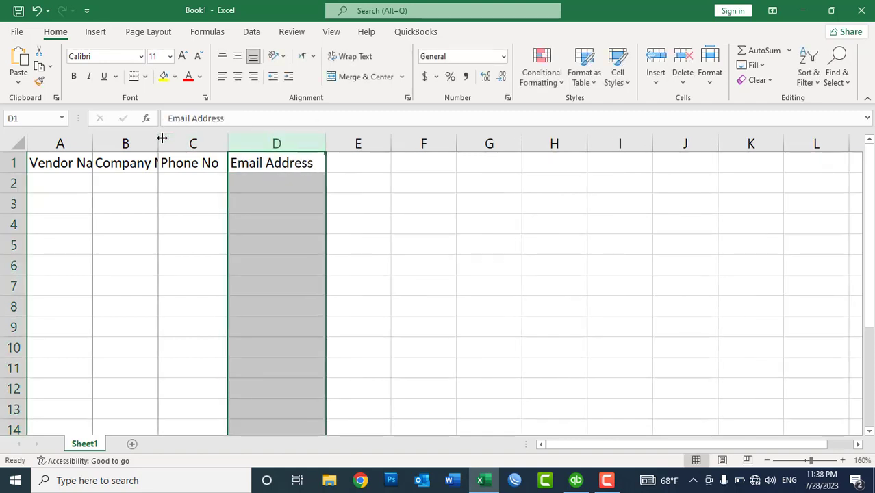
{"action": "double_click", "coordinate": [159, 137]}
{"action": "left_click", "coordinate": [299, 180]}
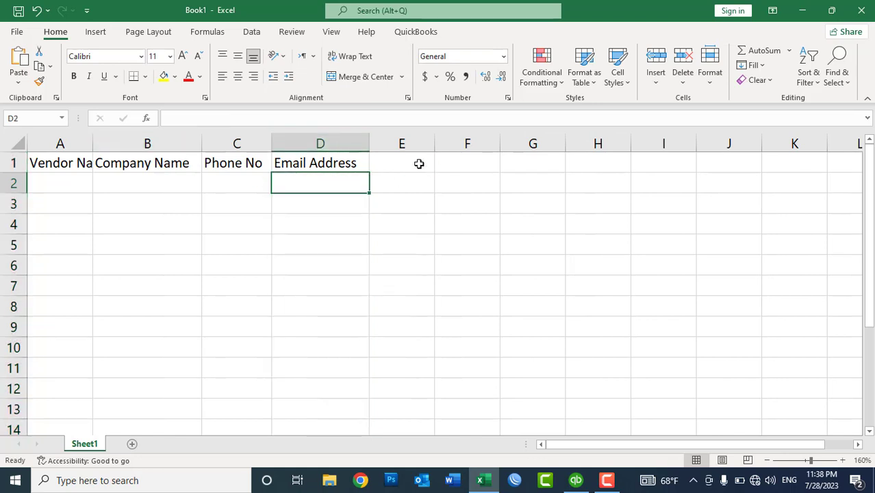
{"action": "left_click", "coordinate": [417, 165]}
{"action": "type", "text": "Address"}
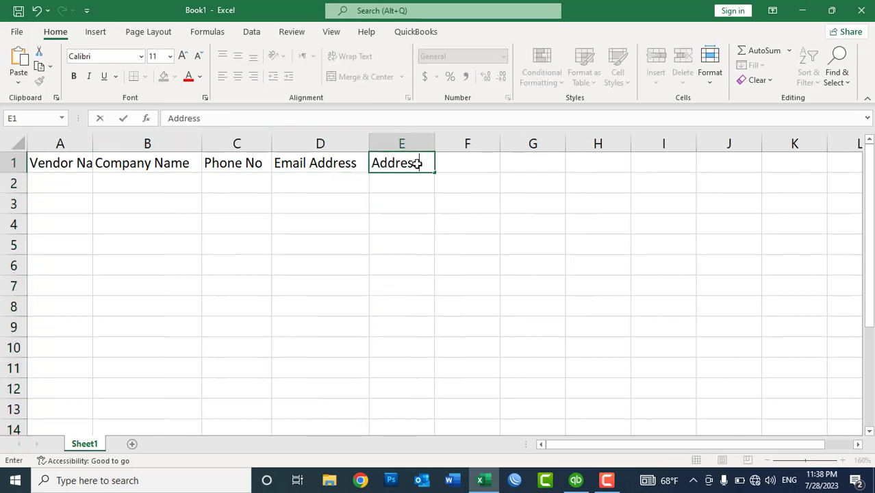
{"action": "key", "text": "Return"}
{"action": "left_click_drag", "start_coordinate": [432, 142], "coordinate": [591, 142]}
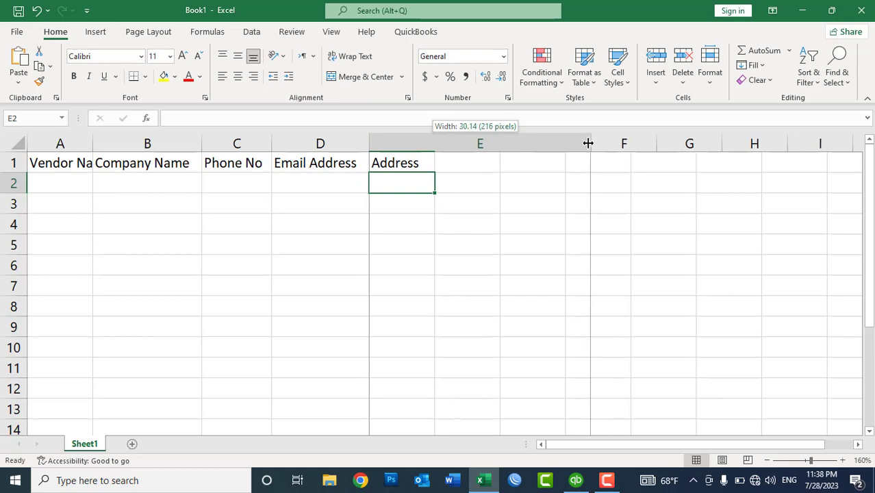
{"action": "double_click", "coordinate": [93, 142]}
{"action": "left_click", "coordinate": [92, 182]}
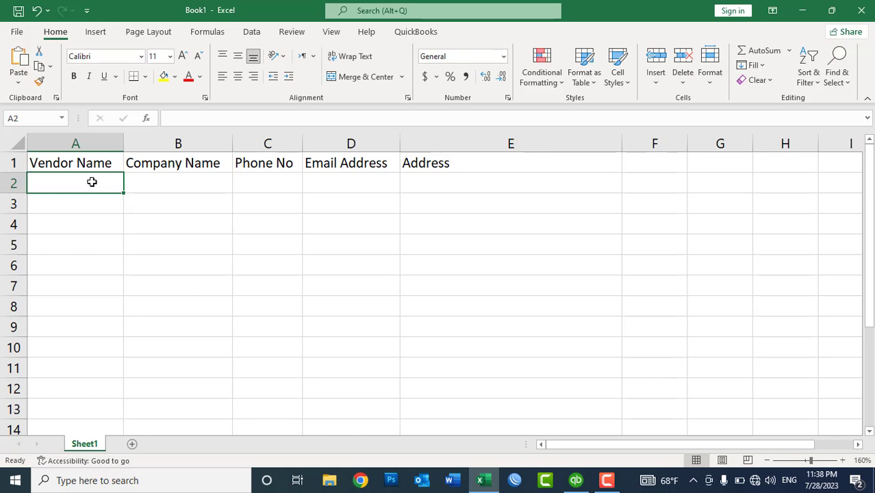
Fill ABC-01 through ABC-10 down A2:A11 and copy them into B2:B11
{"action": "type", "text": "ABC-01"}
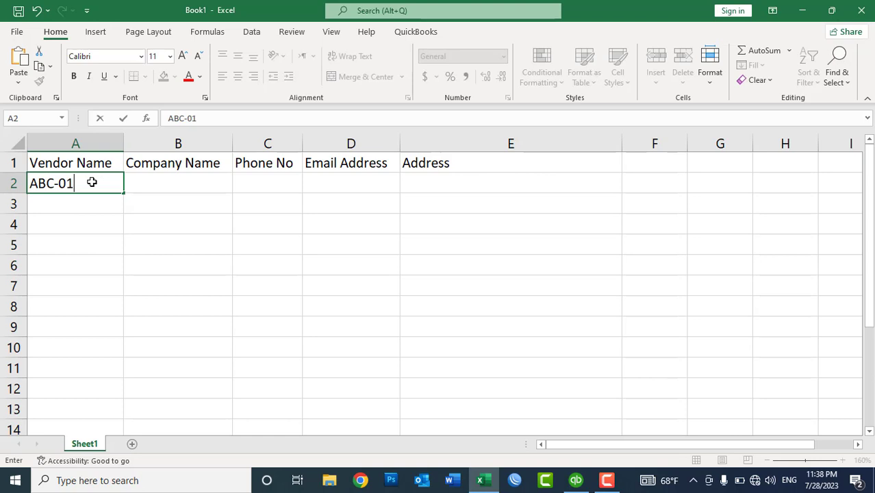
{"action": "key", "text": "Return"}
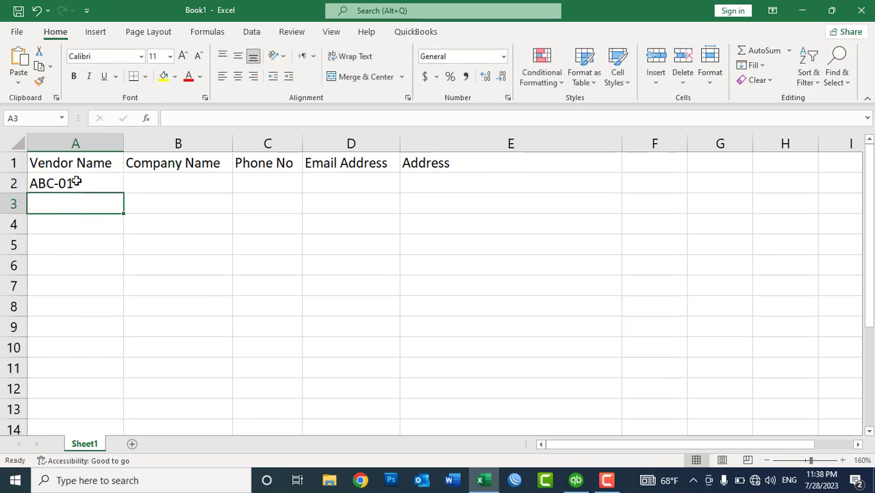
{"action": "left_click", "coordinate": [67, 182]}
{"action": "left_click_drag", "start_coordinate": [124, 193], "coordinate": [115, 373]}
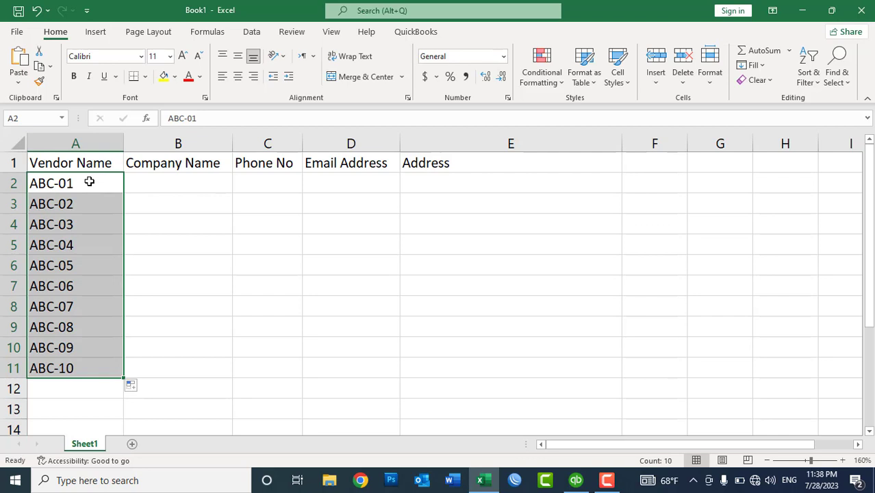
{"action": "left_click_drag", "start_coordinate": [121, 182], "coordinate": [102, 183]}
{"action": "key", "text": "ctrl+c"}
{"action": "left_click", "coordinate": [158, 186]}
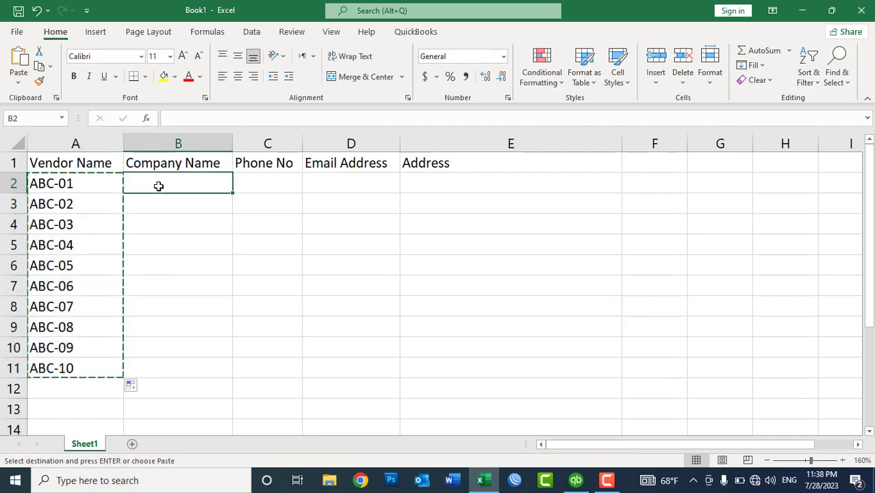
{"action": "key", "text": "ctrl+v"}
{"action": "key", "text": "Escape"}
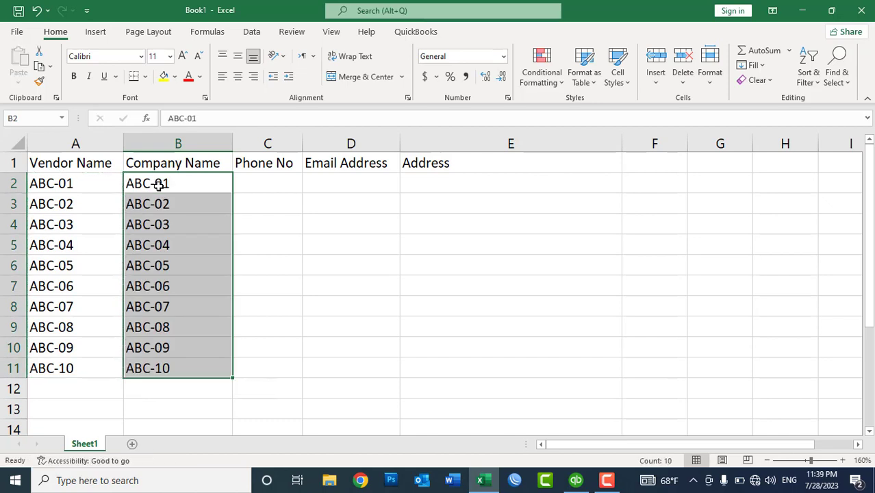
Bold the header row A1:E1, enter a sample phone number in C2 and fill it to C11
{"action": "left_click_drag", "start_coordinate": [88, 163], "coordinate": [426, 166]}
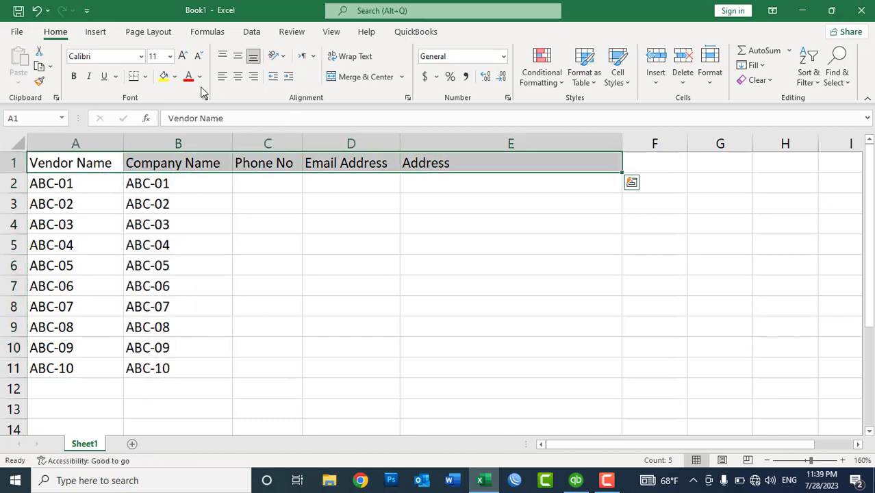
{"action": "left_click", "coordinate": [73, 77]}
{"action": "left_click", "coordinate": [279, 184]}
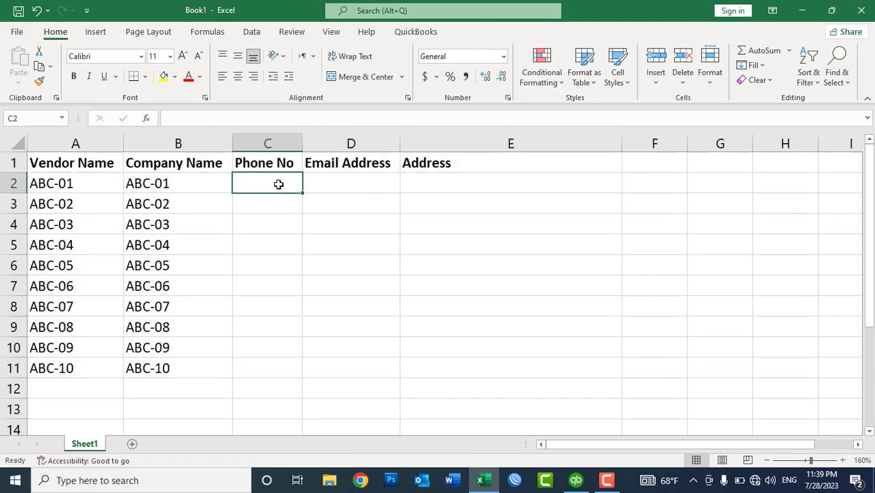
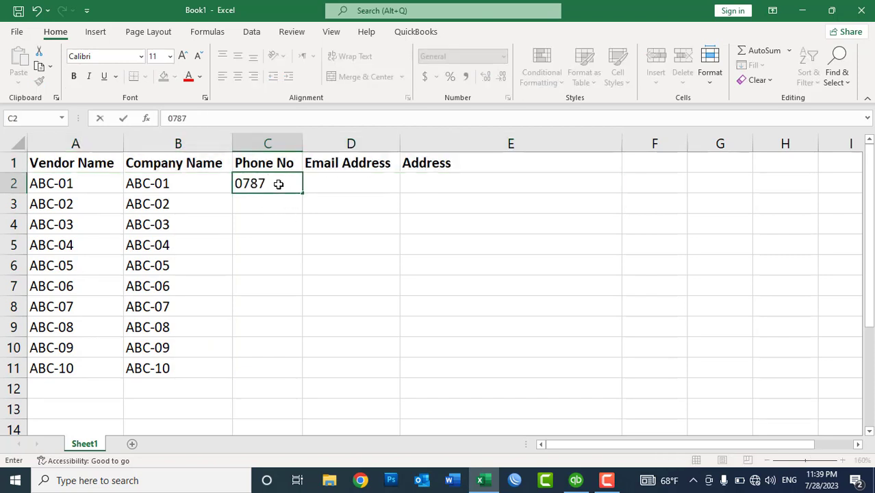
{"action": "key", "text": "Return"}
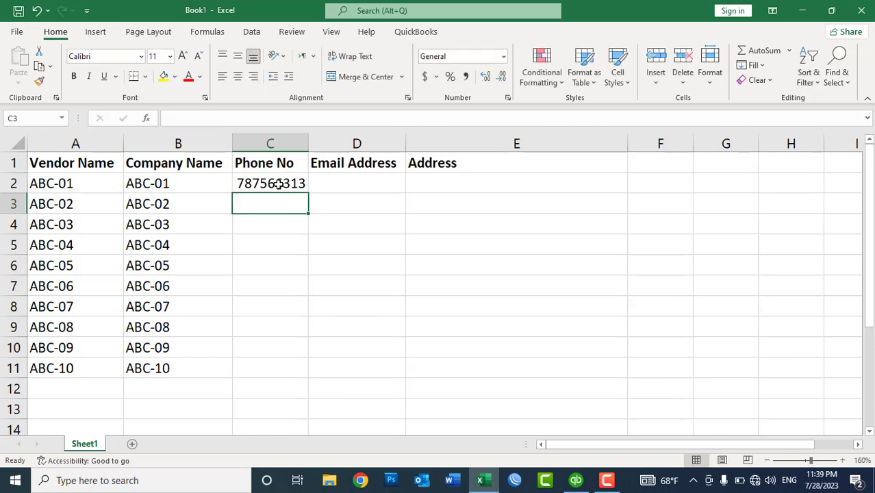
{"action": "left_click_drag", "start_coordinate": [312, 143], "coordinate": [313, 143]}
{"action": "left_click", "coordinate": [291, 178]}
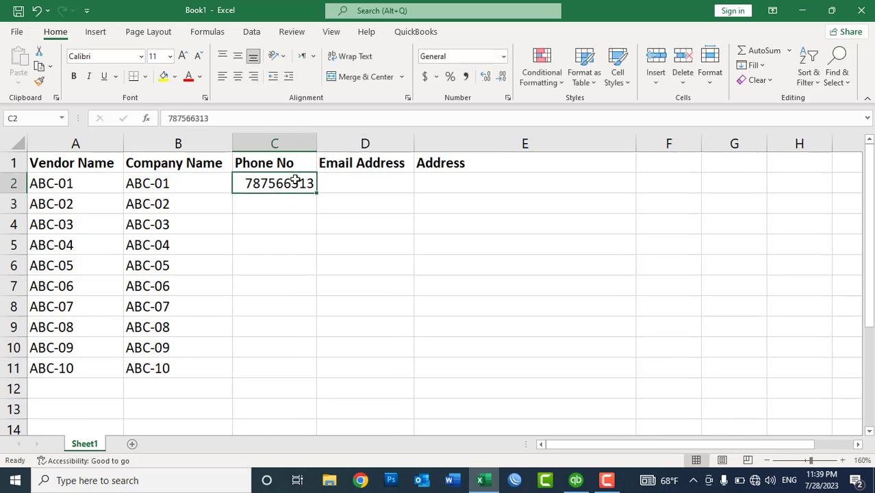
{"action": "left_click_drag", "start_coordinate": [316, 194], "coordinate": [288, 370]}
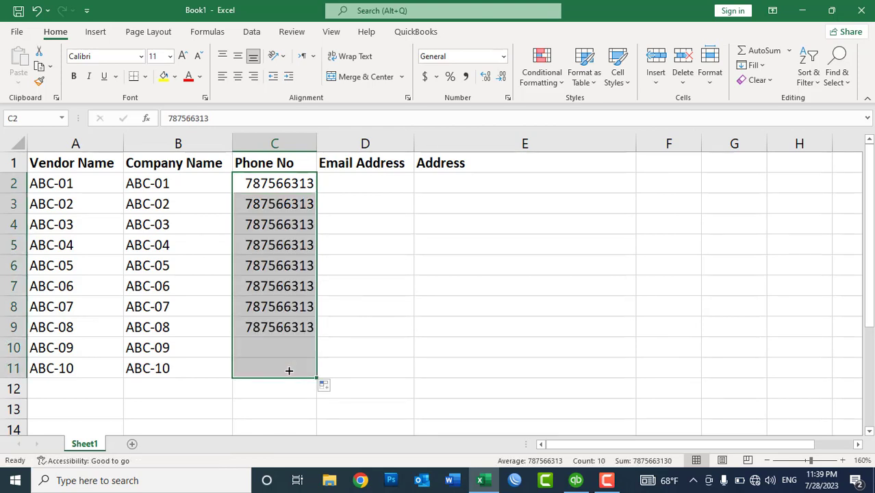
Edit the final digits of the phone numbers in C3–C6 so they increase sequentially
{"action": "double_click", "coordinate": [306, 204]}
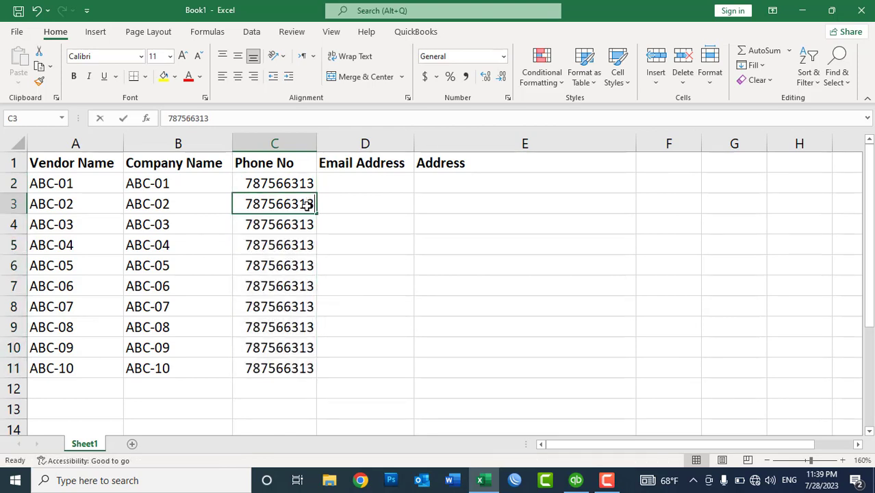
{"action": "key", "text": "BackSpace"}
{"action": "key", "text": "BackSpace"}
{"action": "type", "text": "14"}
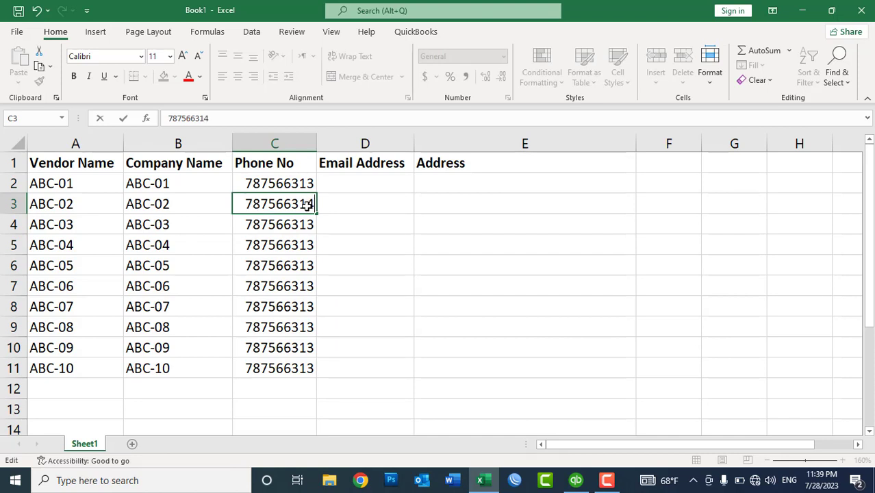
{"action": "key", "text": "Return"}
{"action": "double_click", "coordinate": [313, 224]}
{"action": "key", "text": "BackSpace"}
{"action": "type", "text": "5"}
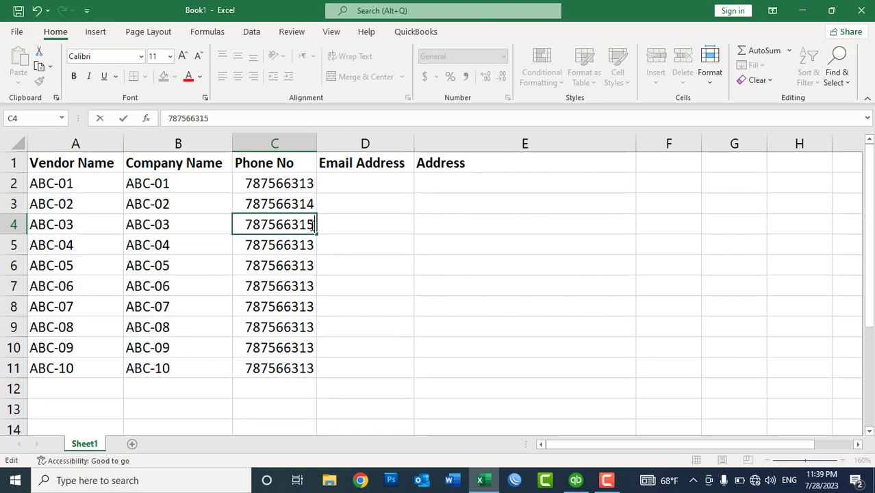
{"action": "key", "text": "Return"}
{"action": "double_click", "coordinate": [310, 245]}
{"action": "left_click_drag", "start_coordinate": [307, 246], "coordinate": [313, 245]}
{"action": "type", "text": "6"}
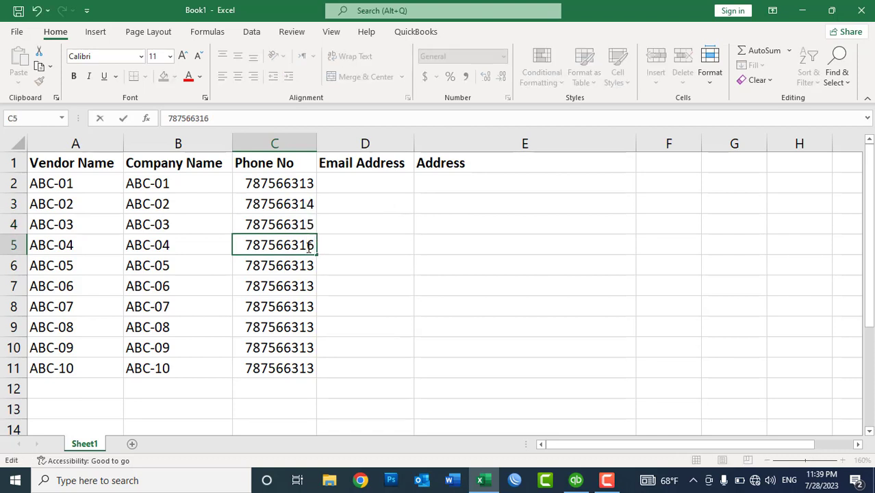
{"action": "key", "text": "Return"}
{"action": "double_click", "coordinate": [310, 266]}
{"action": "left_click_drag", "start_coordinate": [307, 266], "coordinate": [313, 266]}
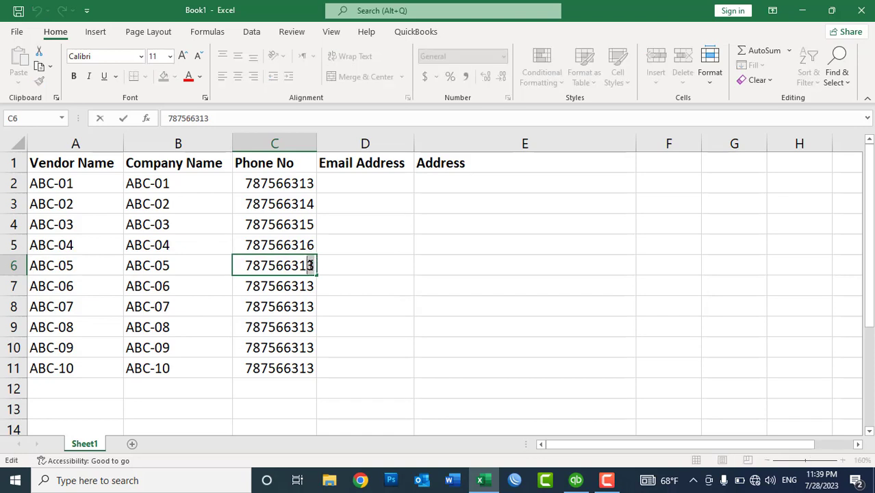
{"action": "type", "text": "7"}
{"action": "key", "text": "Return"}
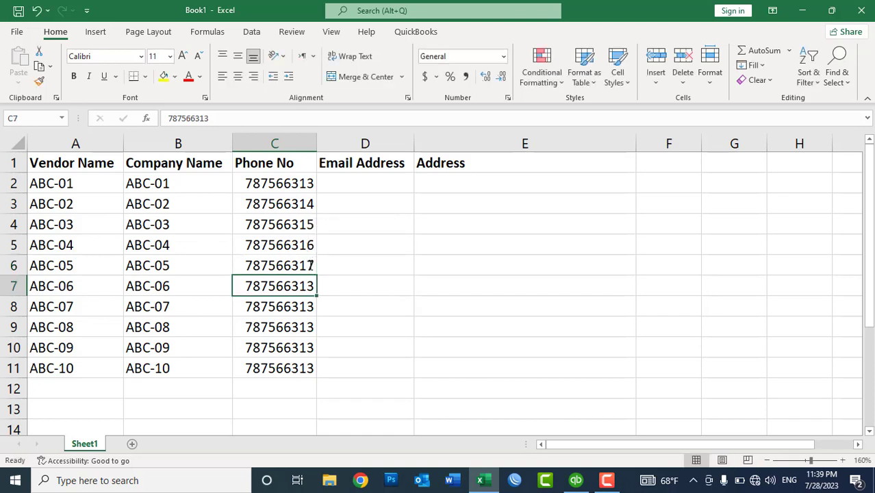
Edit the final digits of the phone numbers in C7–C11 to continue the sequence
{"action": "key", "text": "F2"}
{"action": "key", "text": "BackSpace"}
{"action": "type", "text": "7"}
{"action": "key", "text": "BackSpace"}
{"action": "type", "text": "8"}
{"action": "key", "text": "Return"}
{"action": "key", "text": "F2"}
{"action": "key", "text": "BackSpace"}
{"action": "type", "text": "9"}
{"action": "key", "text": "Return"}
{"action": "key", "text": "F2"}
{"action": "key", "text": "BackSpace"}
{"action": "key", "text": "BackSpace"}
{"action": "type", "text": "20"}
{"action": "key", "text": "Return"}
{"action": "key", "text": "F2"}
{"action": "key", "text": "BackSpace"}
{"action": "key", "text": "BackSpace"}
{"action": "type", "text": "21"}
{"action": "key", "text": "Return"}
{"action": "key", "text": "F2"}
{"action": "key", "text": "BackSpace"}
{"action": "key", "text": "BackSpace"}
{"action": "type", "text": "22"}
{"action": "key", "text": "Return"}
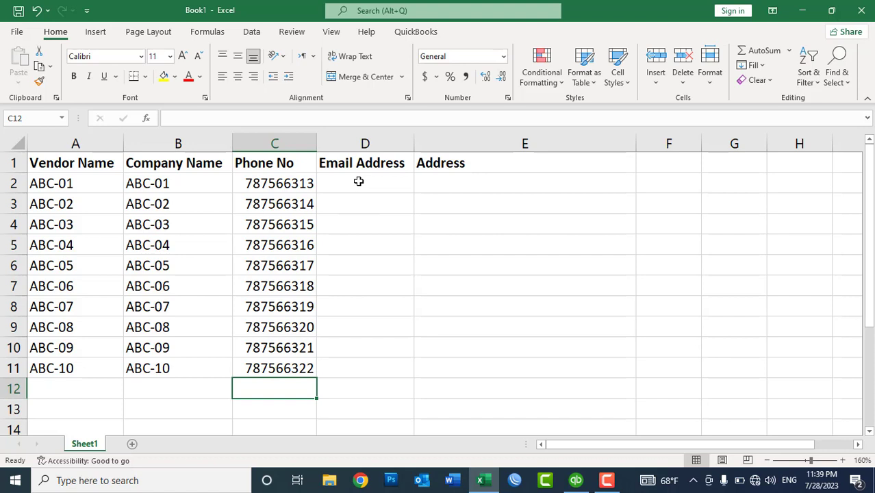
Enter the vendor street address in E2, fill it down to E11, and auto-fit column E
{"action": "left_click", "coordinate": [470, 182]}
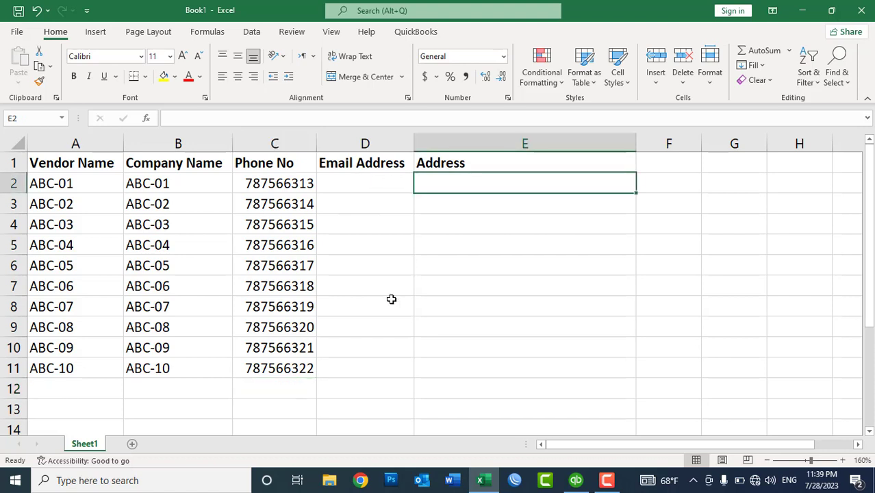
{"action": "type", "text": "D"}
{"action": "key", "text": "BackSpace"}
{"action": "type", "text": "Koti-e"}
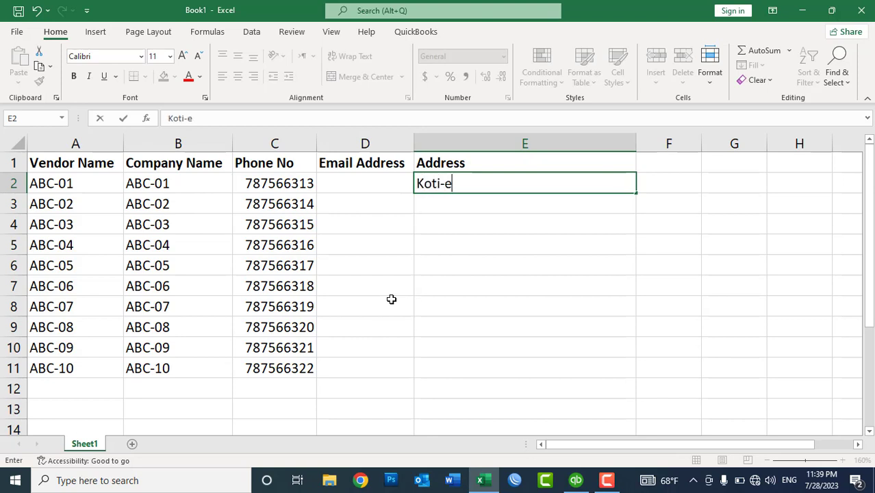
{"action": "type", "text": "-sangi"}
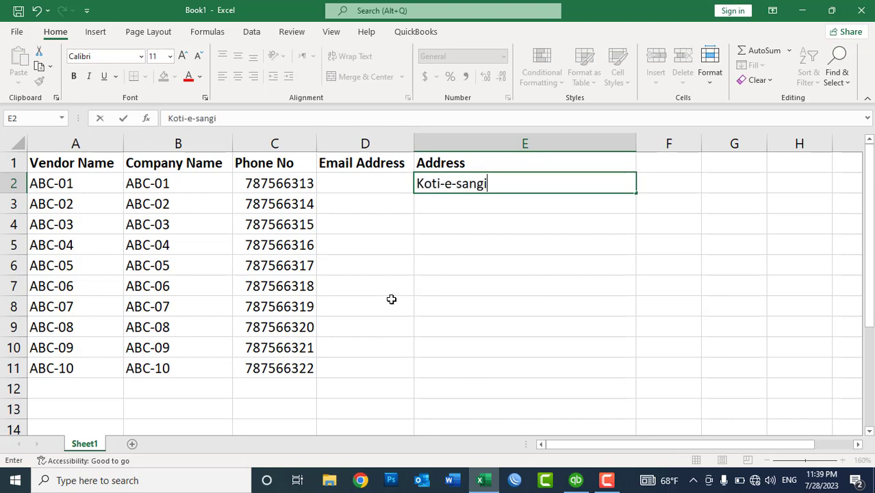
{"action": "type", "text": ", Disttri"}
{"action": "key", "text": "BackSpace"}
{"action": "key", "text": "BackSpace"}
{"action": "key", "text": "BackSpace"}
{"action": "type", "text": "ric"}
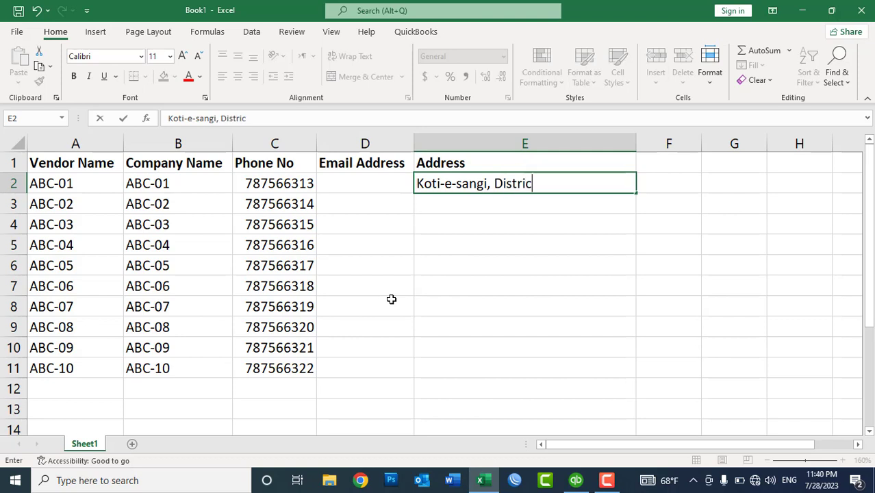
{"action": "type", "text": "t No 3, Kabul Afghanistan"}
{"action": "key", "text": "Return"}
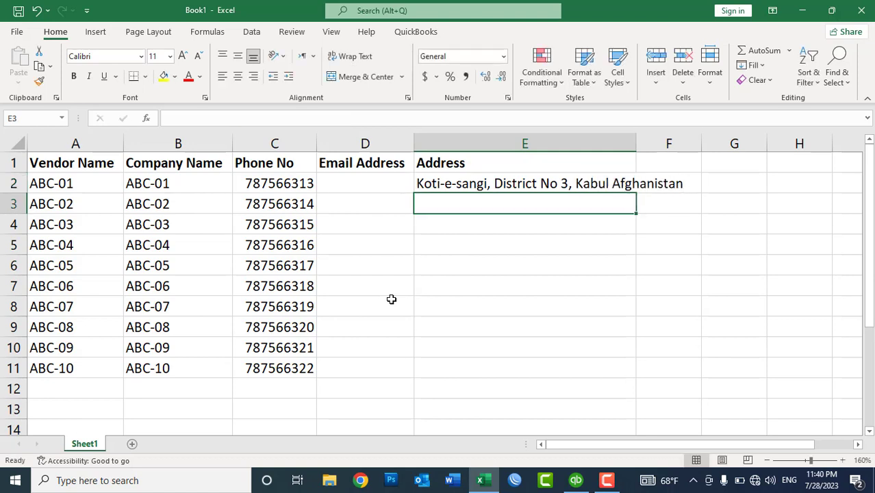
{"action": "left_click_drag", "start_coordinate": [504, 185], "coordinate": [505, 368]}
{"action": "key", "text": "ctrl+d"}
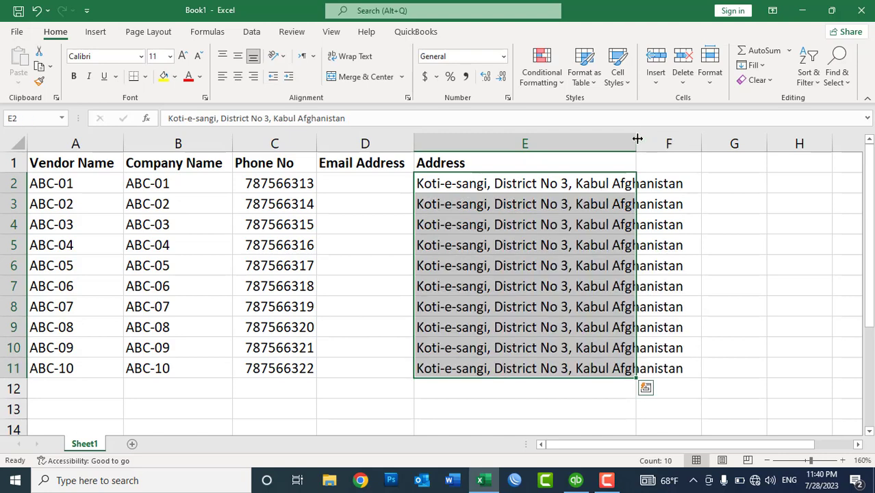
{"action": "double_click", "coordinate": [637, 142]}
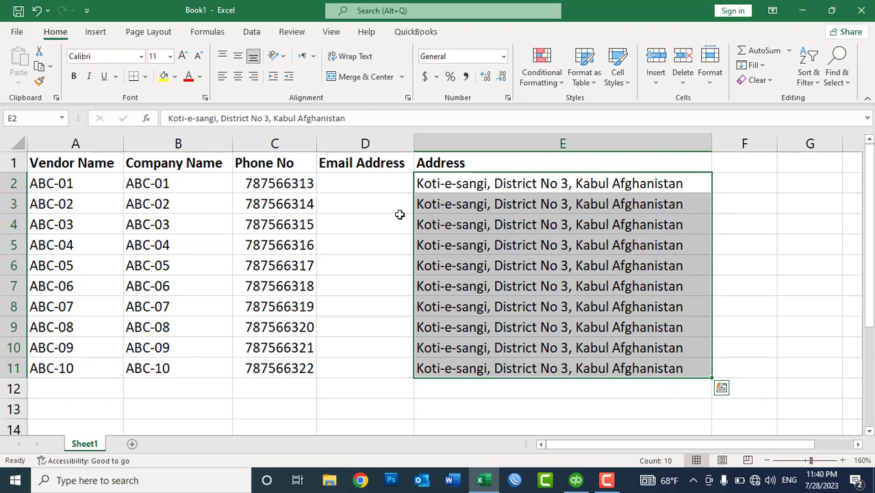
From the Vendor Center, open Add Multiple Vendors to get the bulk vendor entry grid
{"action": "left_click", "coordinate": [399, 221]}
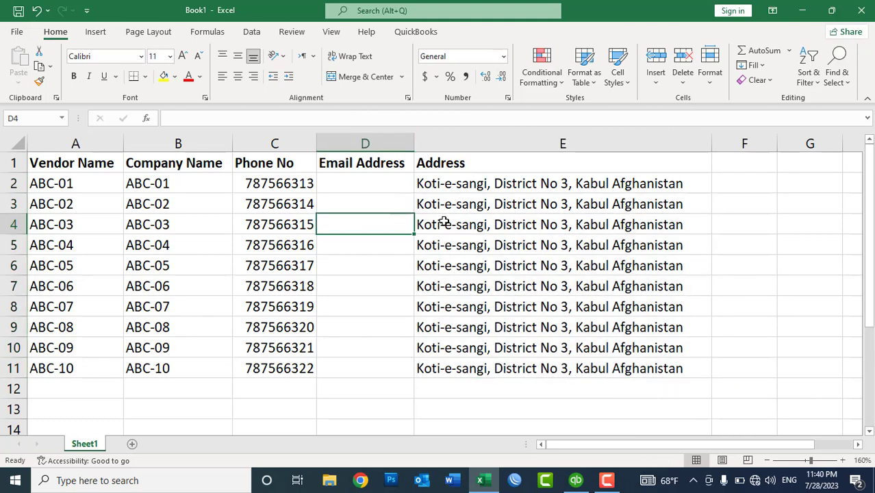
{"action": "left_click", "coordinate": [441, 189]}
{"action": "left_click", "coordinate": [576, 480]}
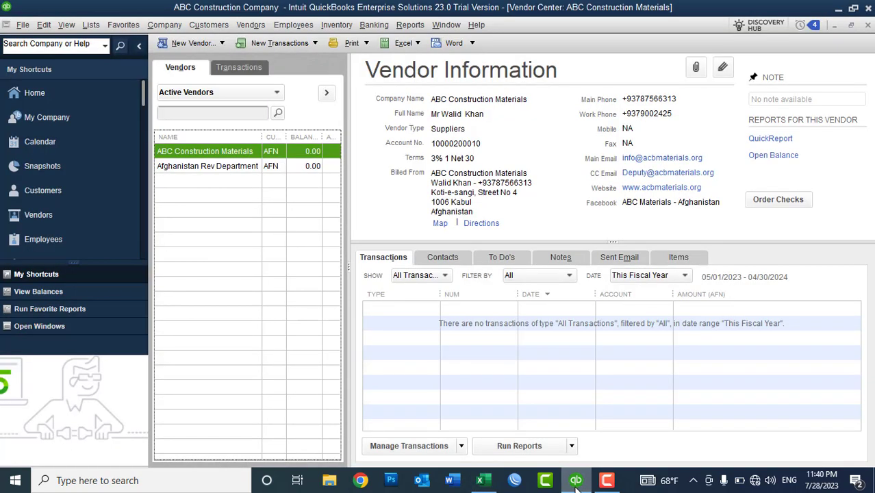
{"action": "left_click", "coordinate": [198, 44]}
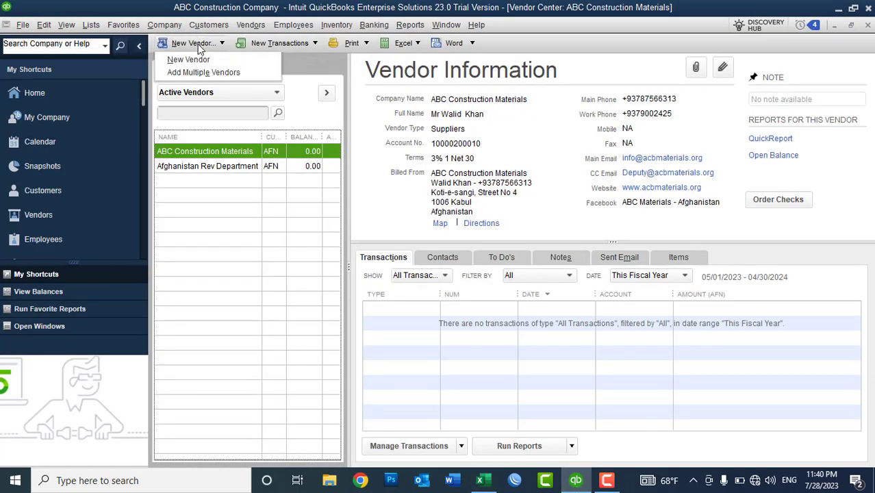
{"action": "left_click", "coordinate": [200, 73]}
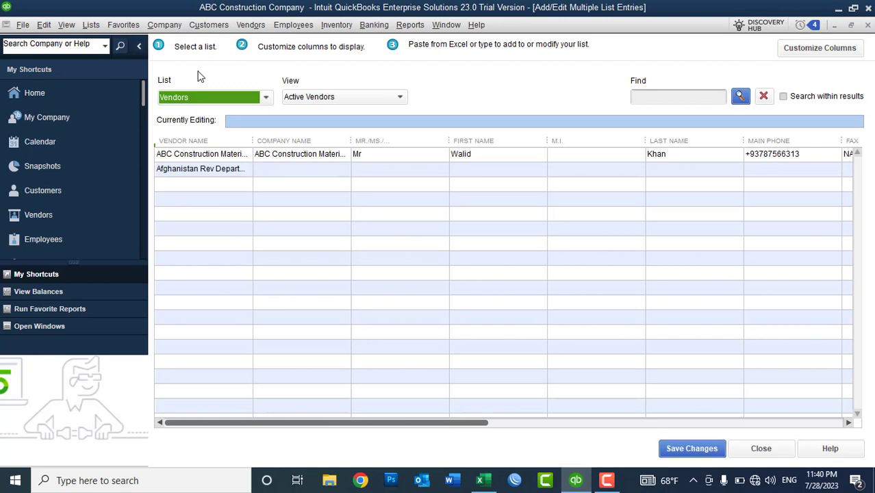
Hide the icon bar, widen the Vendor Name column, and bring up Customize Columns
{"action": "left_click", "coordinate": [139, 46]}
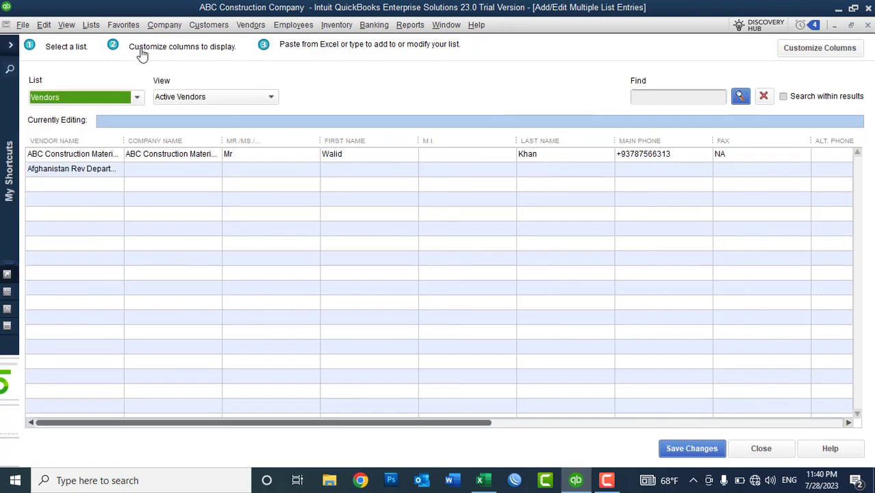
{"action": "left_click_drag", "start_coordinate": [122, 141], "coordinate": [139, 143]}
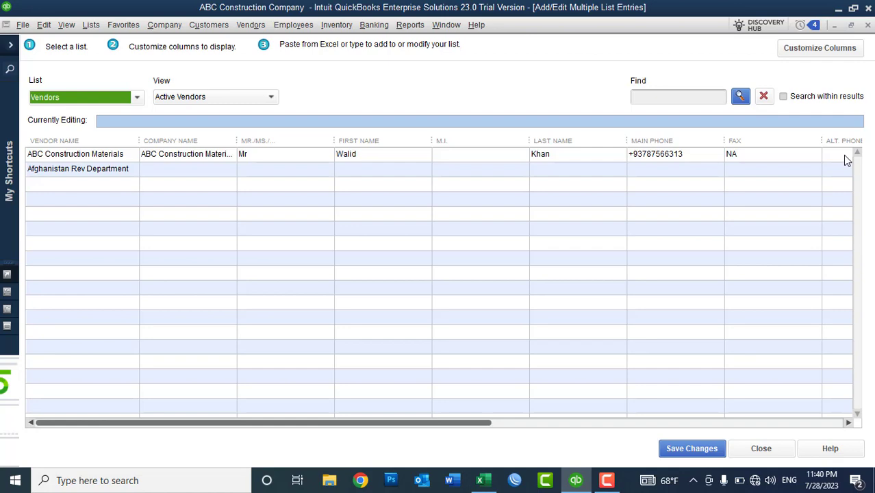
{"action": "left_click", "coordinate": [480, 480]}
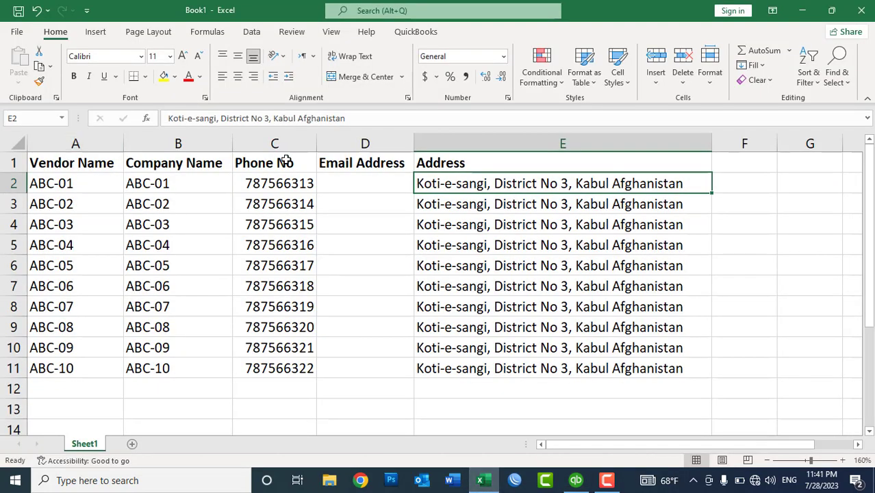
{"action": "left_click", "coordinate": [576, 480]}
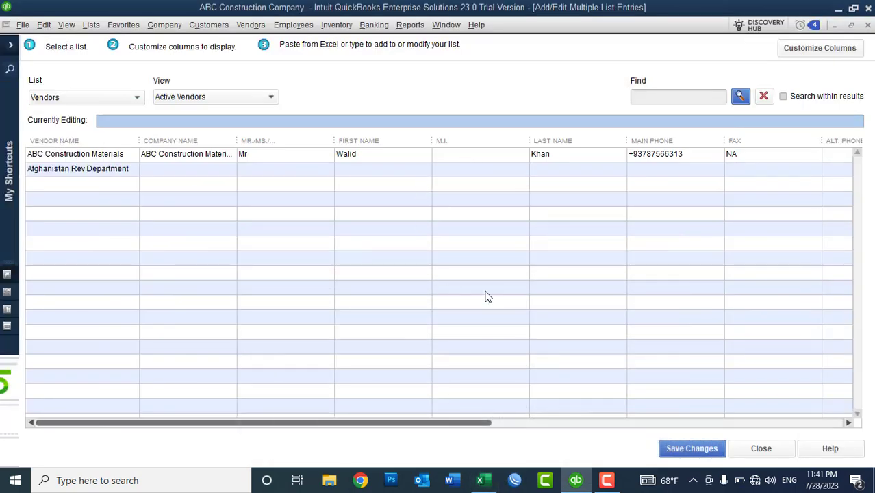
{"action": "left_click", "coordinate": [837, 49]}
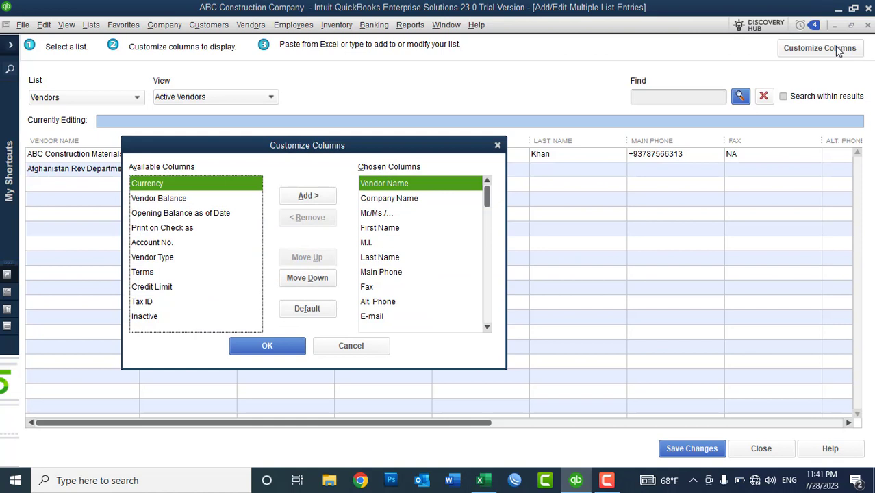
Remove Mr./Ms., First Name, M.I., Last Name, Fax and Alt. Phone from Chosen Columns
{"action": "left_click", "coordinate": [390, 202]}
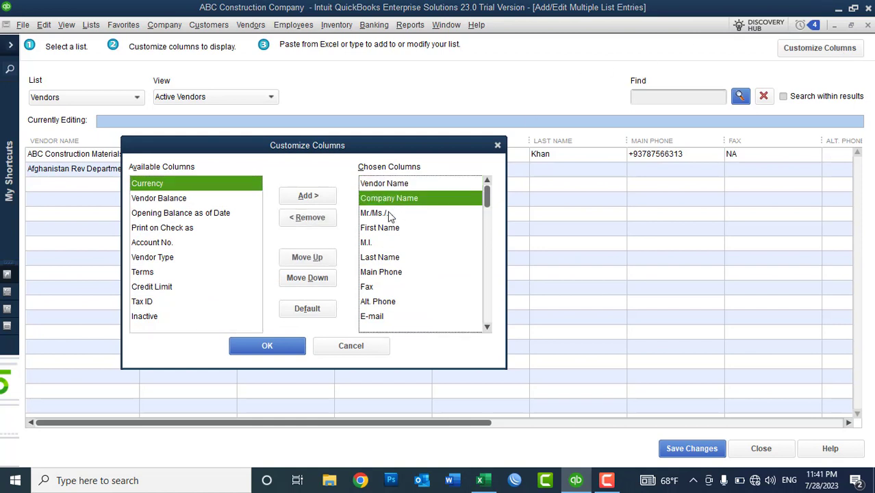
{"action": "left_click", "coordinate": [388, 215]}
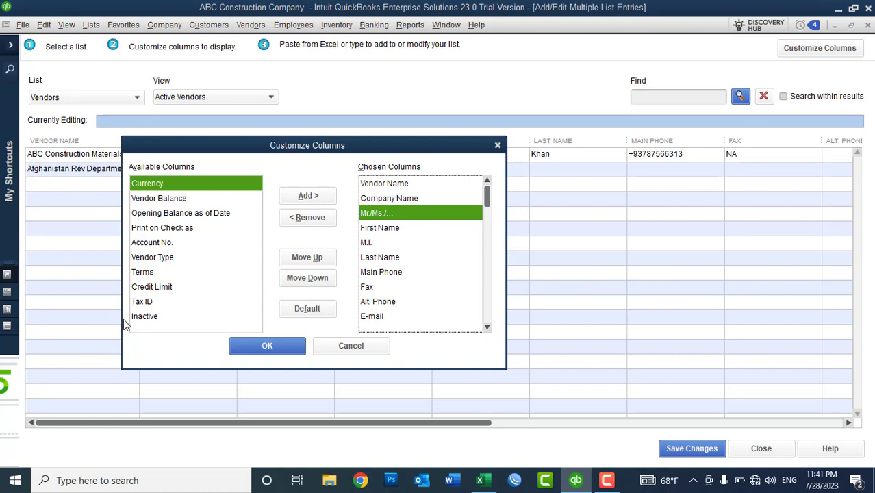
{"action": "left_click", "coordinate": [311, 218]}
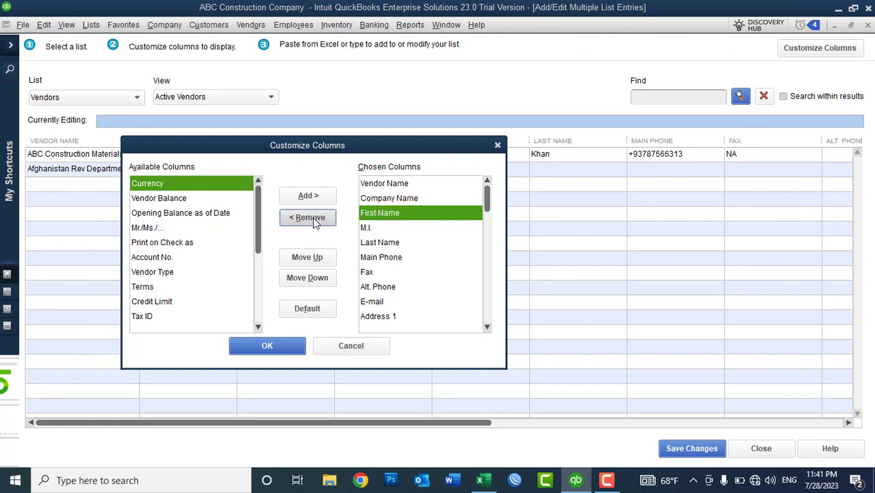
{"action": "left_click", "coordinate": [371, 228]}
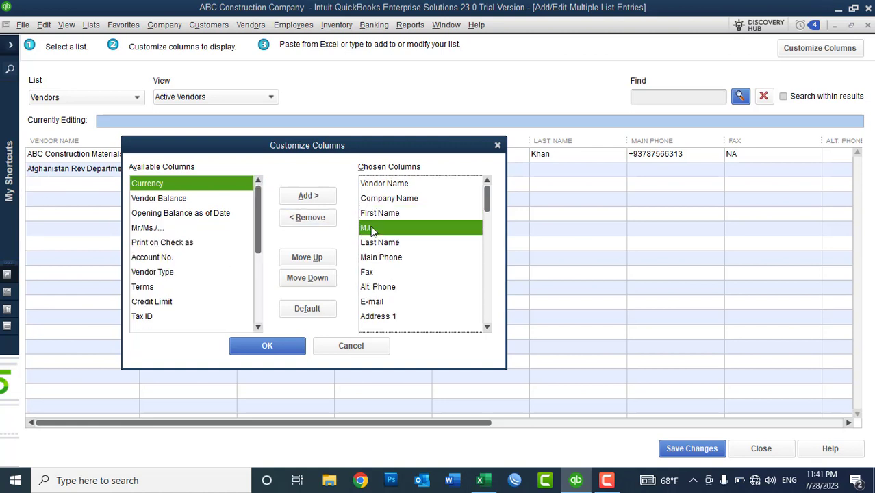
{"action": "left_click", "coordinate": [371, 214]}
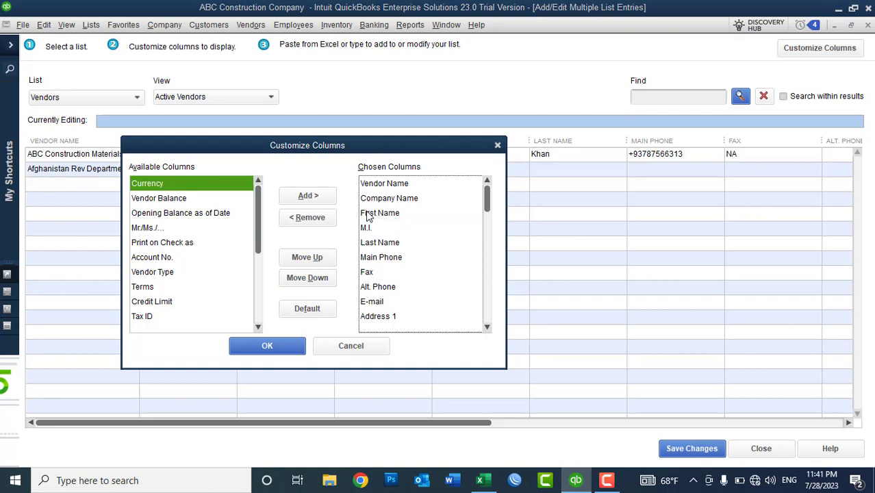
{"action": "left_click", "coordinate": [313, 218]}
{"action": "left_click", "coordinate": [314, 219]}
{"action": "left_click", "coordinate": [314, 219]}
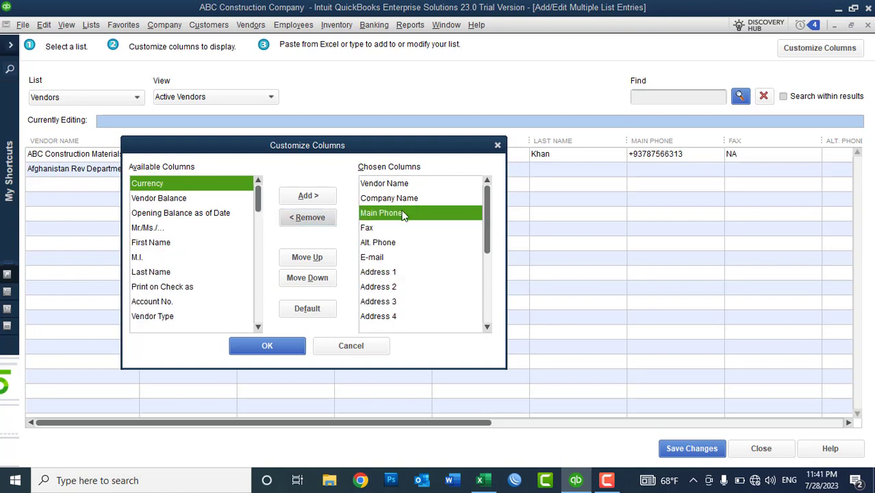
{"action": "left_click", "coordinate": [373, 228]}
{"action": "left_click", "coordinate": [309, 219]}
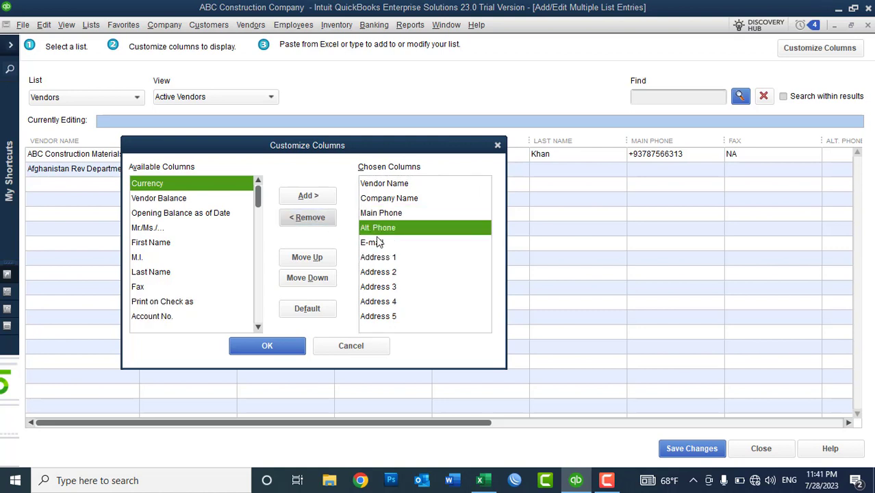
{"action": "left_click", "coordinate": [306, 223]}
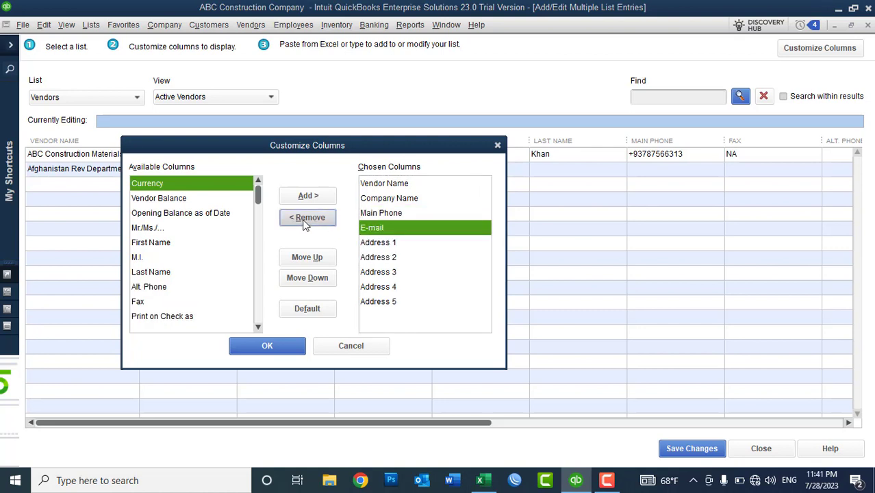
Remove Address 2 through Address 5, keeping Address 1, and apply the column choices
{"action": "left_click", "coordinate": [370, 257]}
{"action": "left_click", "coordinate": [310, 257]}
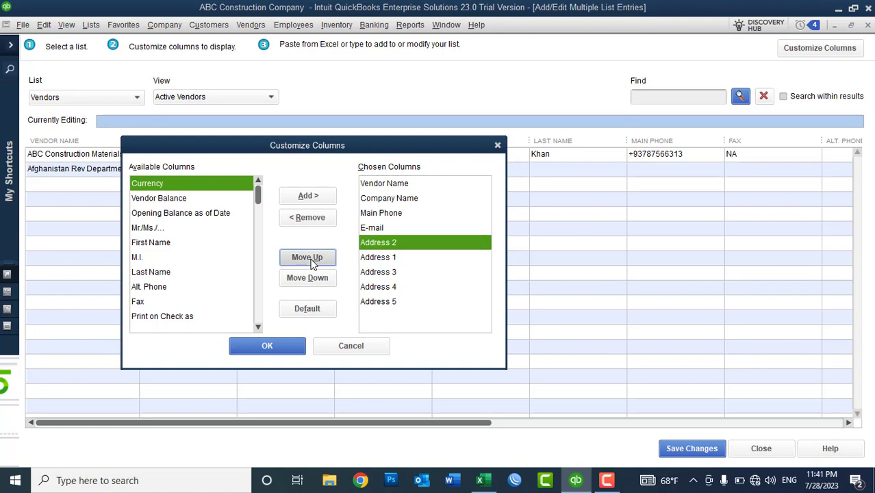
{"action": "left_click", "coordinate": [391, 256]}
{"action": "left_click", "coordinate": [313, 261]}
{"action": "left_click", "coordinate": [391, 257]}
{"action": "left_click", "coordinate": [309, 219]}
{"action": "left_click", "coordinate": [311, 219]}
{"action": "left_click", "coordinate": [311, 219]}
{"action": "left_click", "coordinate": [312, 219]}
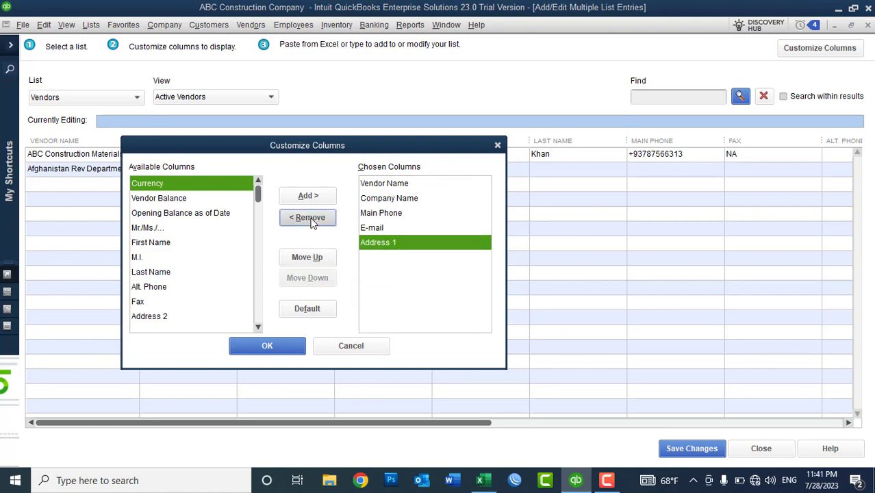
{"action": "left_click", "coordinate": [266, 347]}
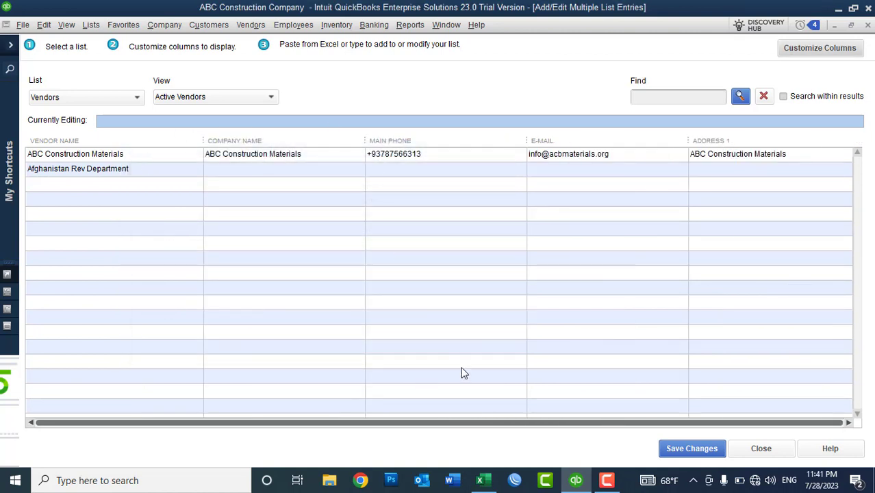
Paste vendor and company names from Excel A2:B11 into the grid as ABC-01 to ABC-10
{"action": "left_click", "coordinate": [482, 480]}
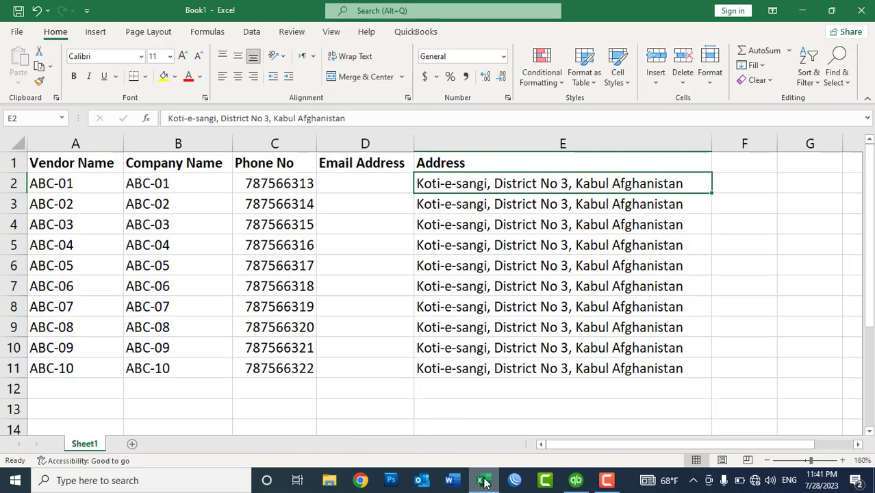
{"action": "left_click", "coordinate": [483, 480]}
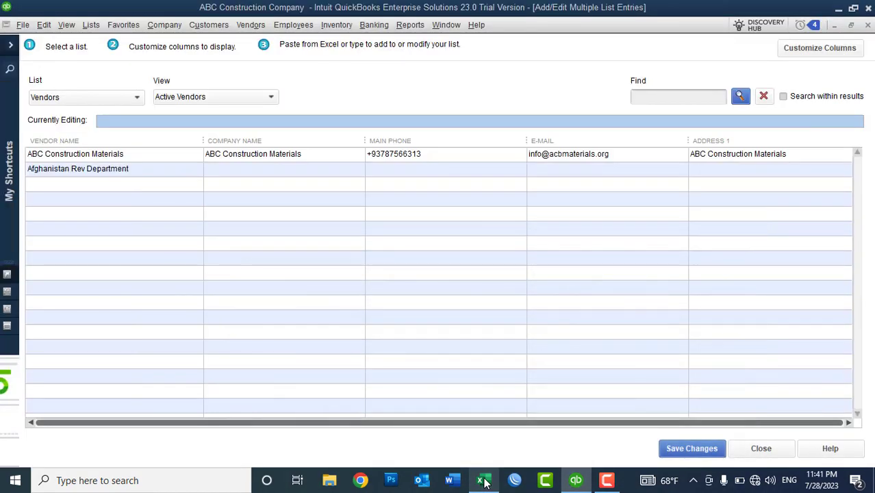
{"action": "left_click", "coordinate": [484, 481]}
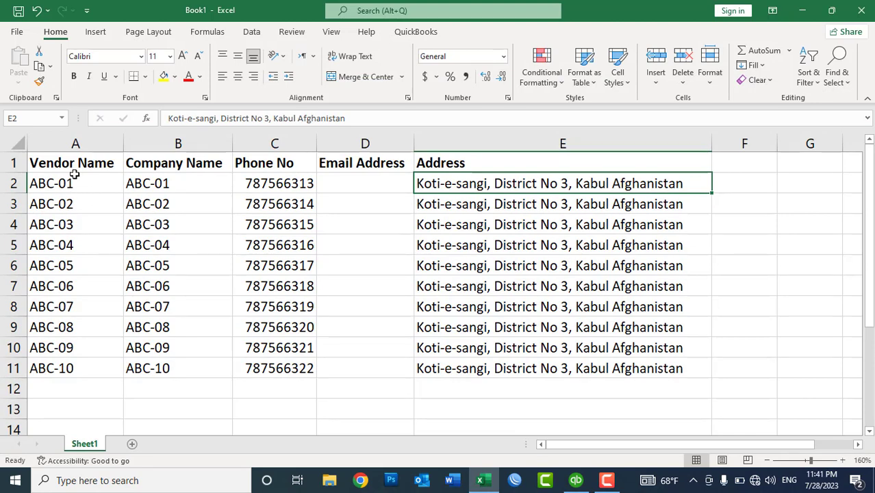
{"action": "left_click_drag", "start_coordinate": [47, 184], "coordinate": [159, 375]}
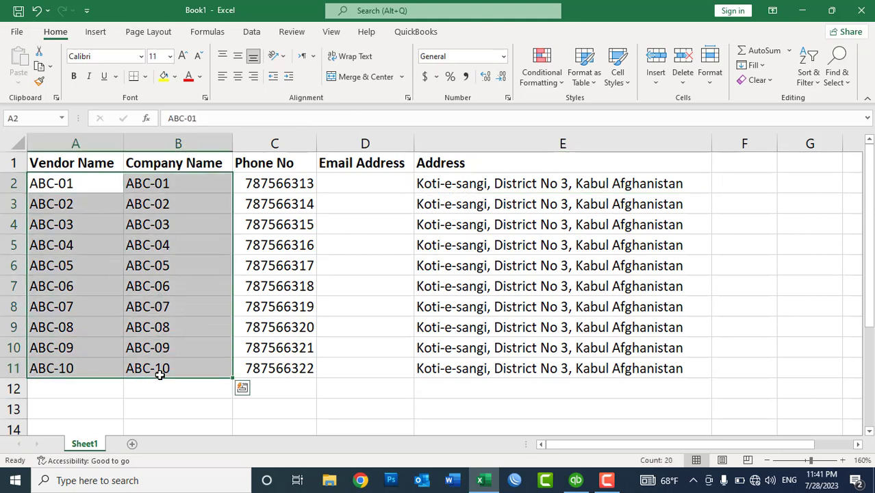
{"action": "key", "text": "ctrl+c"}
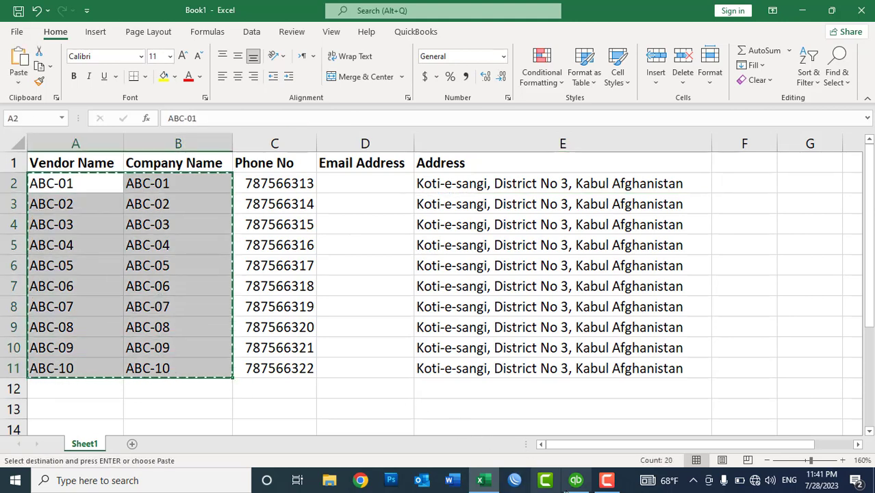
{"action": "left_click", "coordinate": [576, 480]}
{"action": "left_click", "coordinate": [99, 185]}
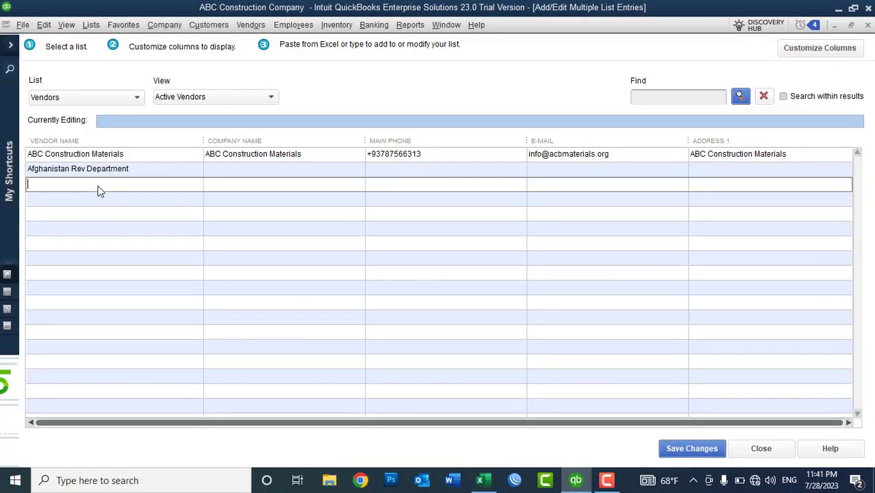
{"action": "key", "text": "ctrl+v"}
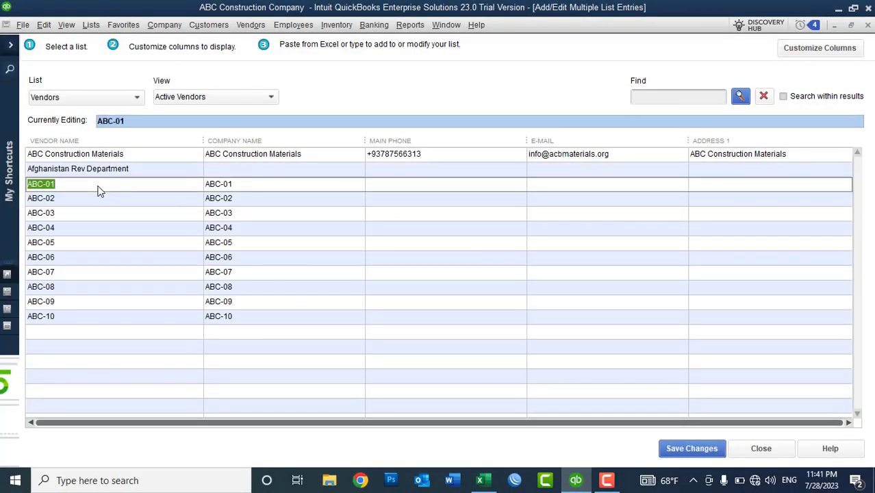
{"action": "left_click", "coordinate": [387, 187]}
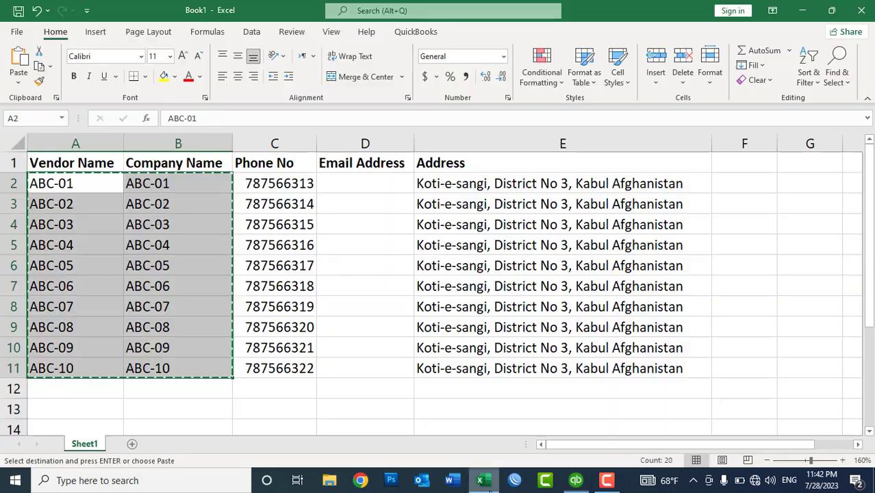
Paste the phone numbers from Excel C2:C11 into the Main Phone column
{"action": "left_click", "coordinate": [479, 480]}
{"action": "left_click_drag", "start_coordinate": [270, 181], "coordinate": [278, 368]}
{"action": "key", "text": "ctrl+c"}
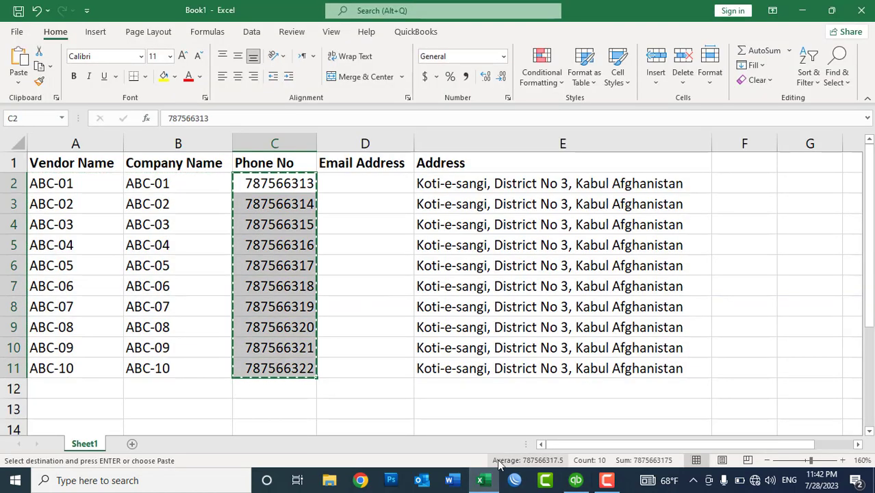
{"action": "left_click", "coordinate": [575, 482]}
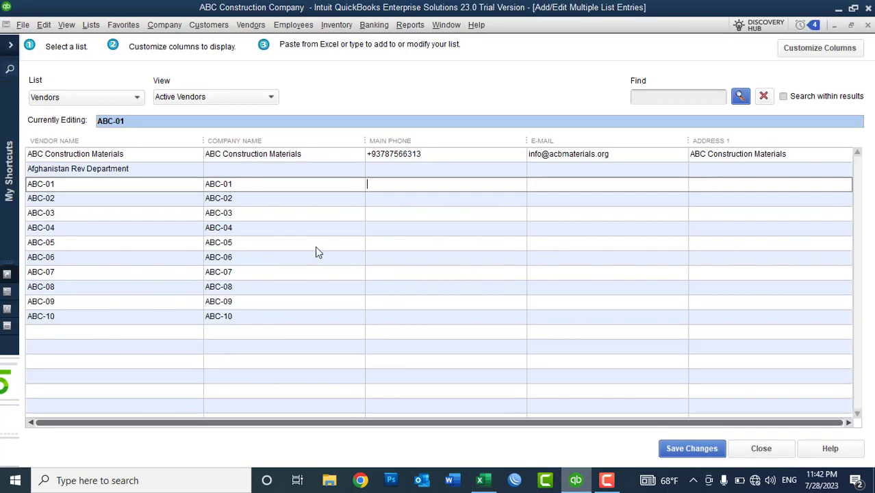
{"action": "key", "text": "ctrl+v"}
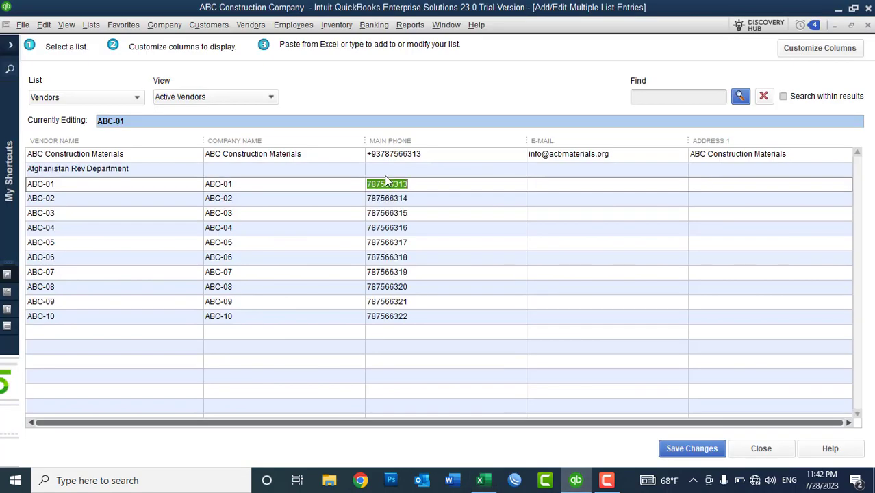
{"action": "left_click", "coordinate": [573, 190]}
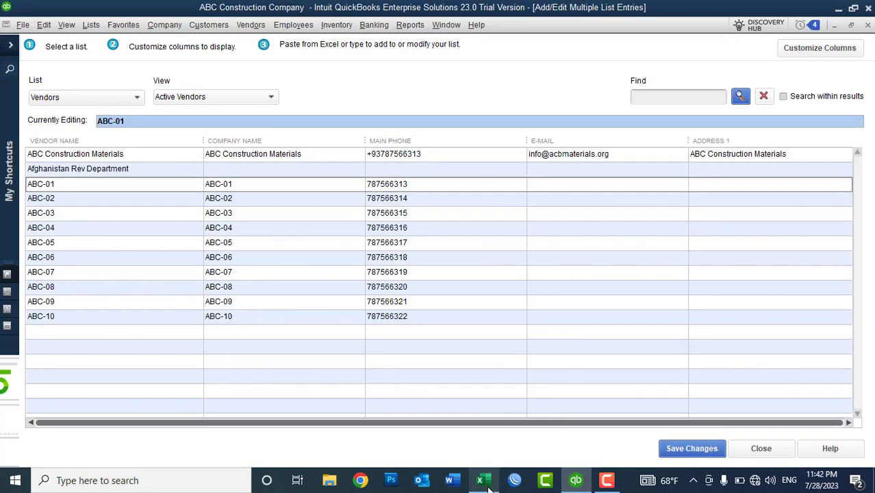
Paste the ten Excel column E addresses into Address 1 and save the changes
{"action": "left_click", "coordinate": [480, 480]}
{"action": "left_click_drag", "start_coordinate": [459, 183], "coordinate": [461, 368]}
{"action": "key", "text": "ctrl+c"}
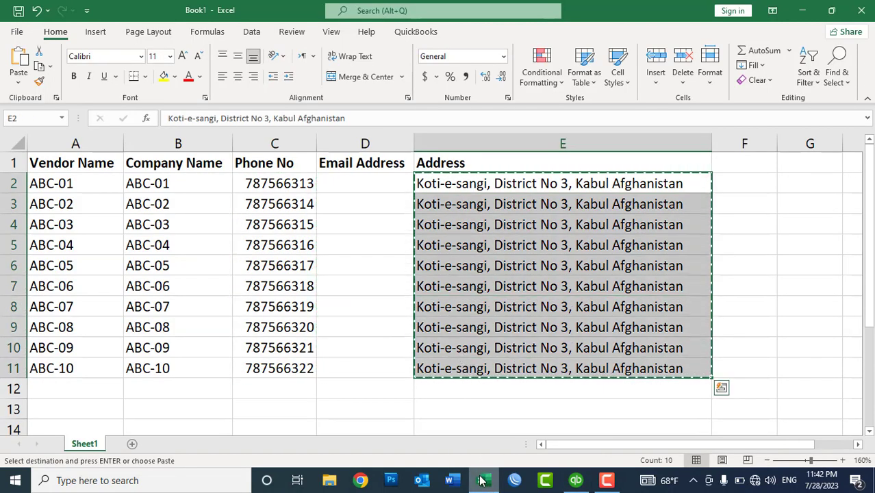
{"action": "left_click", "coordinate": [480, 480]}
{"action": "left_click", "coordinate": [710, 191]}
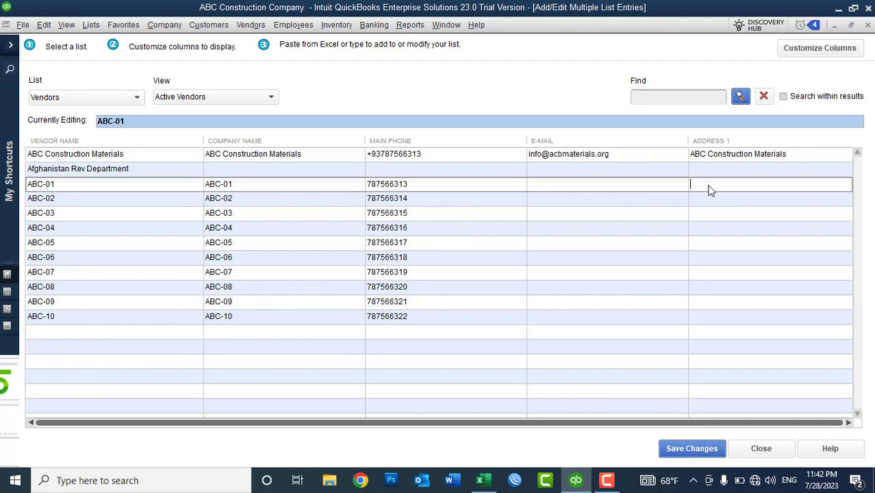
{"action": "key", "text": "ctrl+v"}
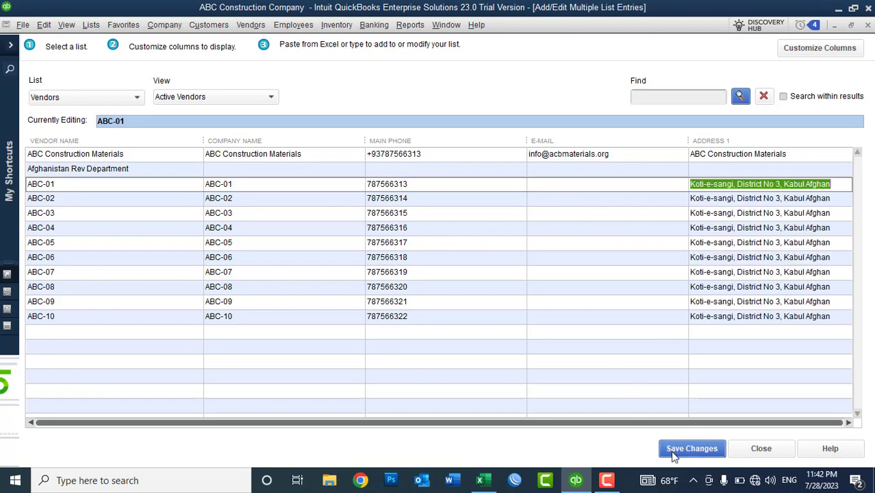
{"action": "left_click", "coordinate": [670, 449]}
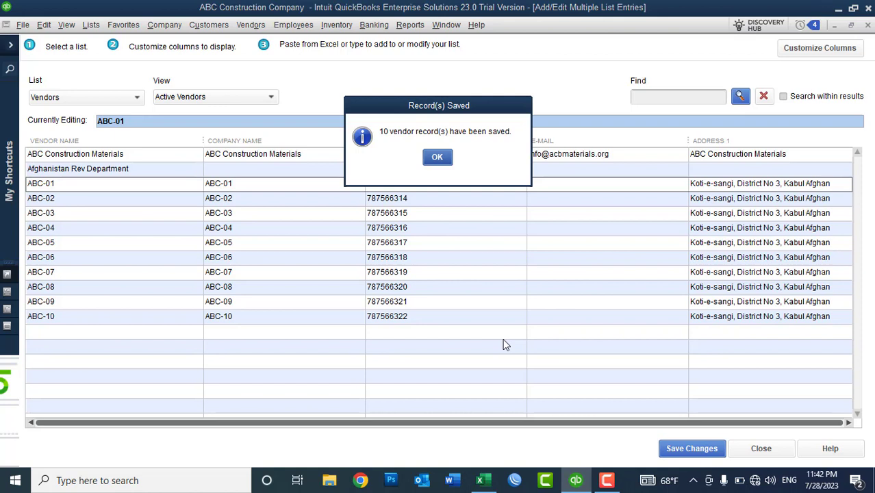
Acknowledge the Record(s) Saved message for the ten ABC vendors
{"action": "left_click", "coordinate": [438, 157]}
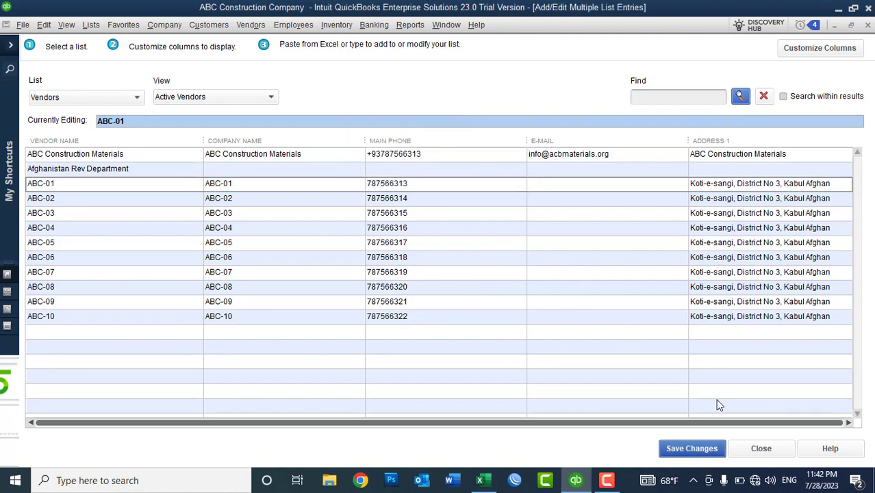
Close the bulk grid, widen the vendor name column, and delete vendors ABC-01 to ABC-04
{"action": "left_click", "coordinate": [771, 448]}
{"action": "left_click_drag", "start_coordinate": [98, 137], "coordinate": [141, 143]}
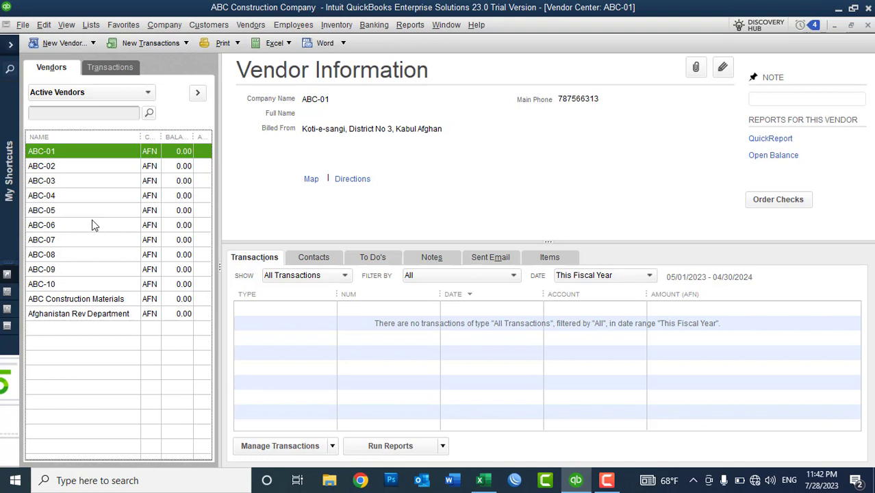
{"action": "key", "text": "ctrl+d"}
{"action": "key", "text": "Return"}
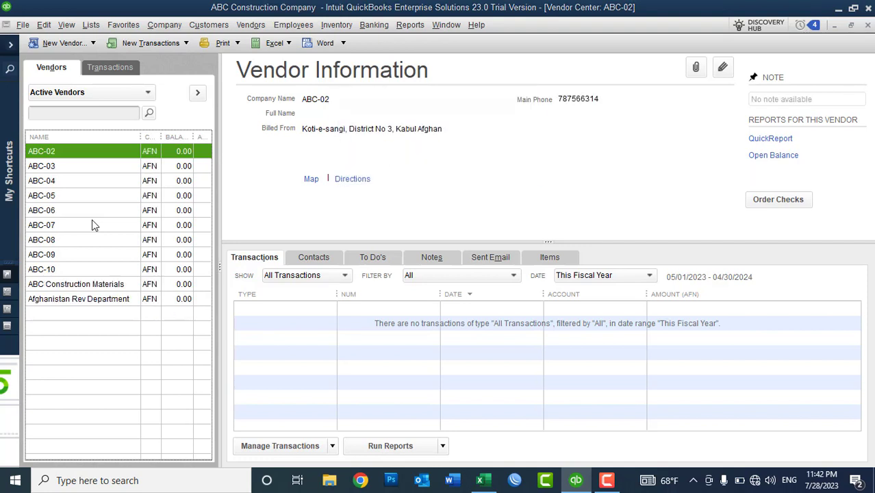
{"action": "key", "text": "ctrl+d"}
{"action": "key", "text": "Return"}
{"action": "key", "text": "ctrl+d"}
{"action": "key", "text": "Return"}
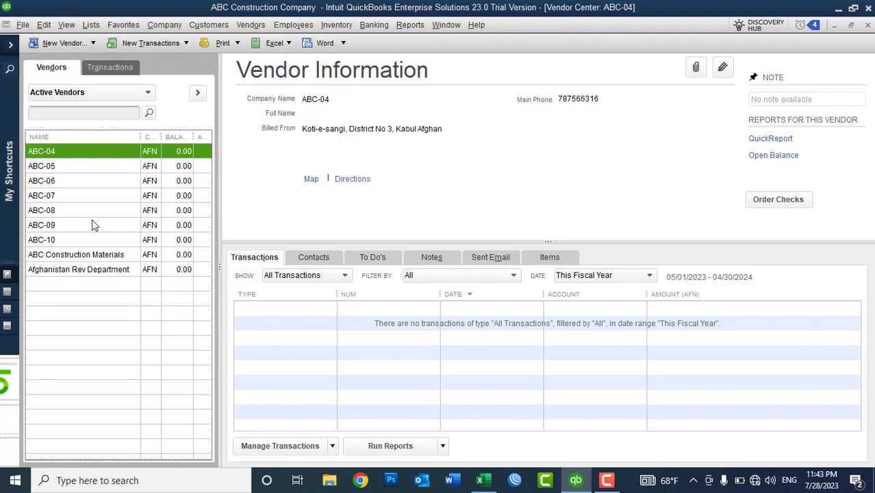
{"action": "key", "text": "ctrl+d"}
{"action": "key", "text": "Return"}
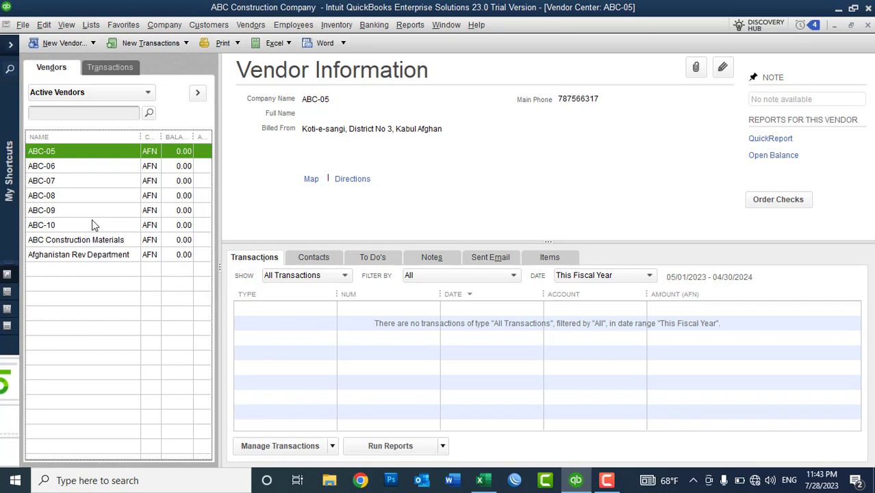
Delete the remaining vendors ABC-05 through ABC-10 with Ctrl+D
{"action": "key", "text": "ctrl+f"}
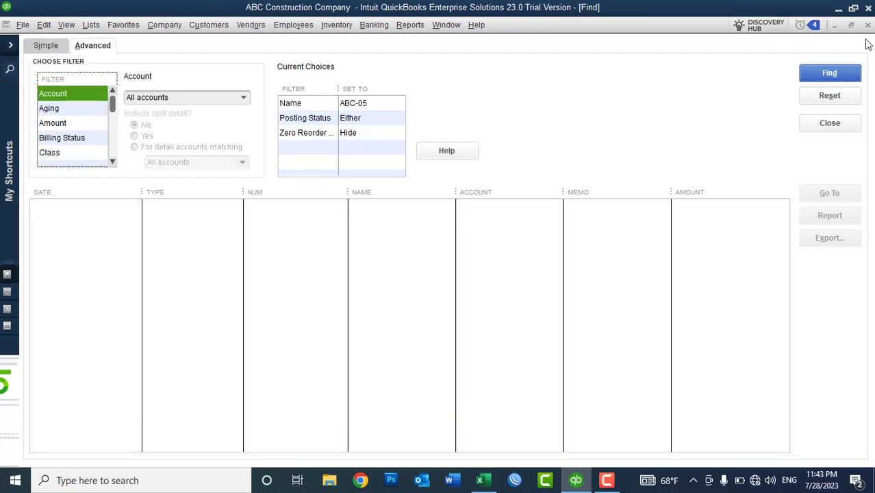
{"action": "left_click", "coordinate": [867, 25]}
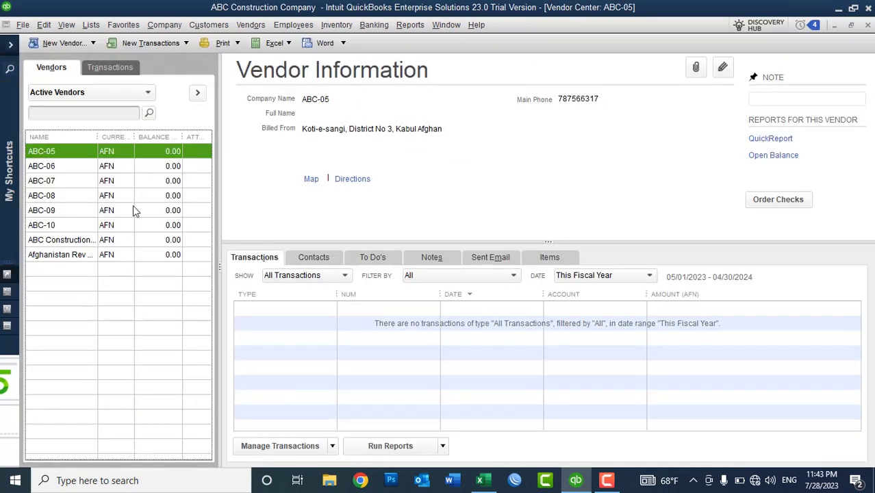
{"action": "key", "text": "ctrl+d"}
{"action": "key", "text": "Return"}
{"action": "key", "text": "ctrl+d"}
{"action": "key", "text": "Return"}
{"action": "key", "text": "ctrl+d"}
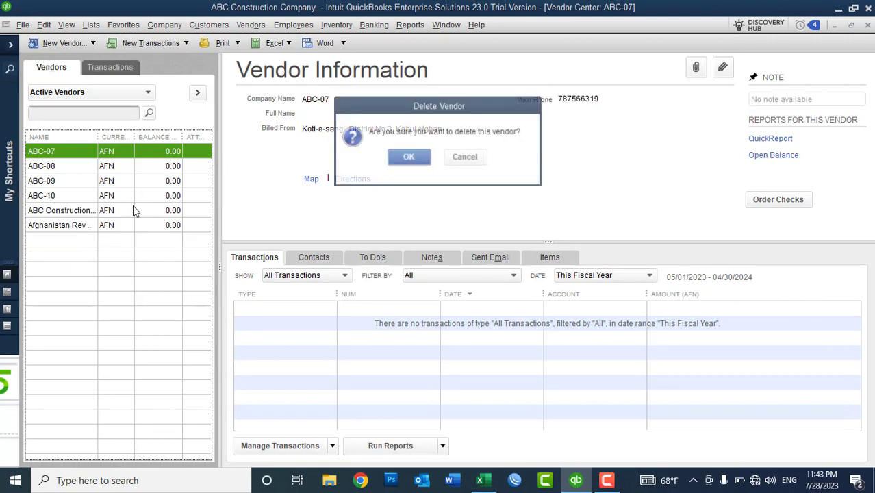
{"action": "key", "text": "Return"}
{"action": "key", "text": "ctrl+d"}
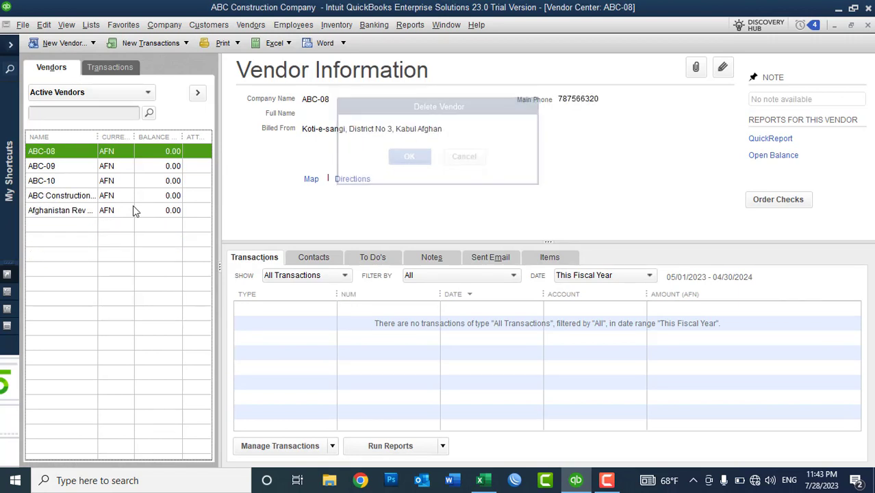
{"action": "key", "text": "Return"}
{"action": "key", "text": "ctrl+d"}
{"action": "key", "text": "Return"}
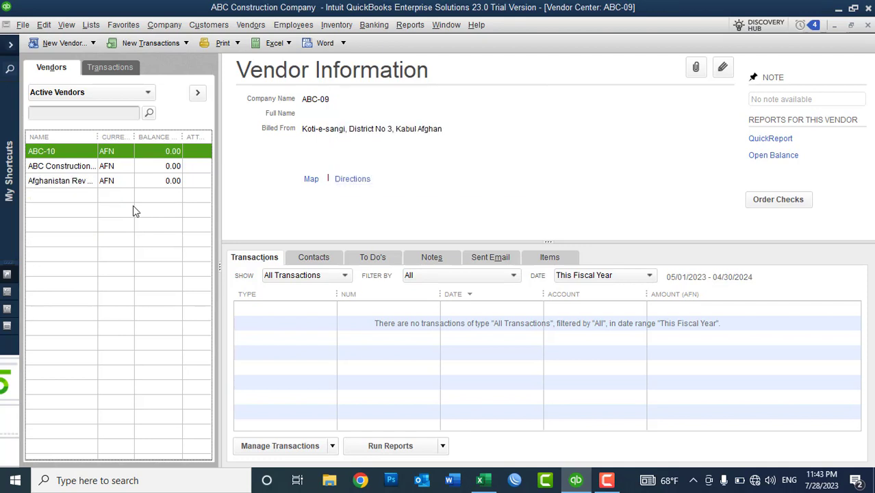
{"action": "key", "text": "ctrl+d"}
{"action": "key", "text": "Return"}
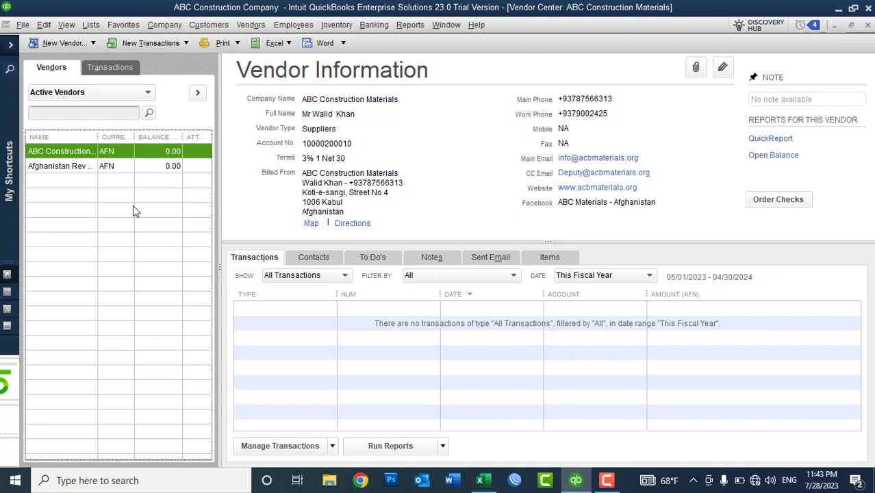
Check ABC Construction Materials' Account Settings without changes, then widen the vendor name column
{"action": "right_click", "coordinate": [58, 157]}
{"action": "left_click", "coordinate": [87, 214]}
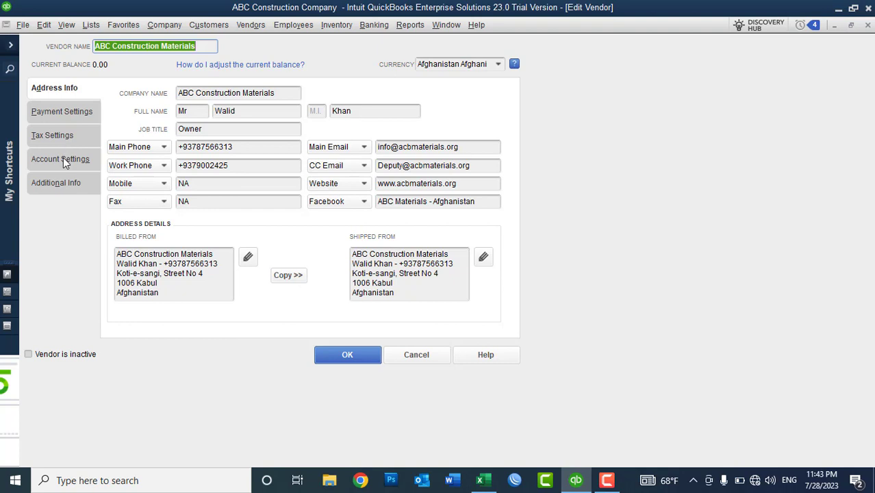
{"action": "left_click", "coordinate": [63, 160]}
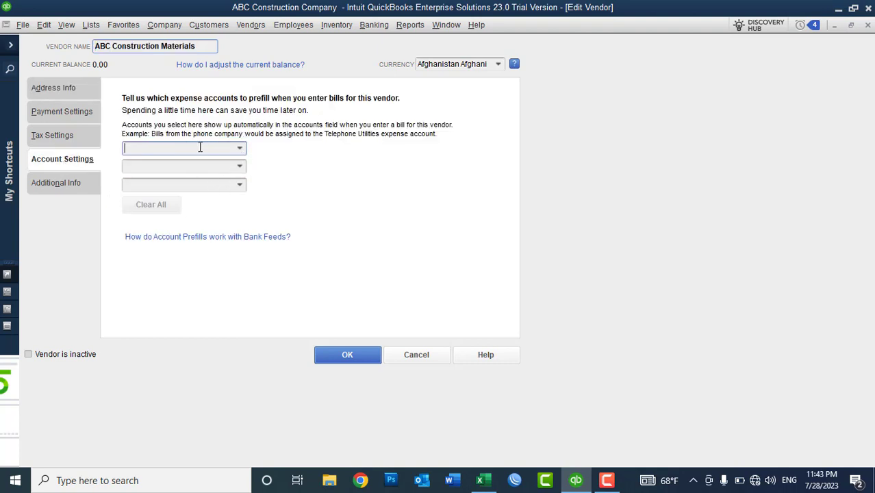
{"action": "left_click", "coordinate": [411, 357]}
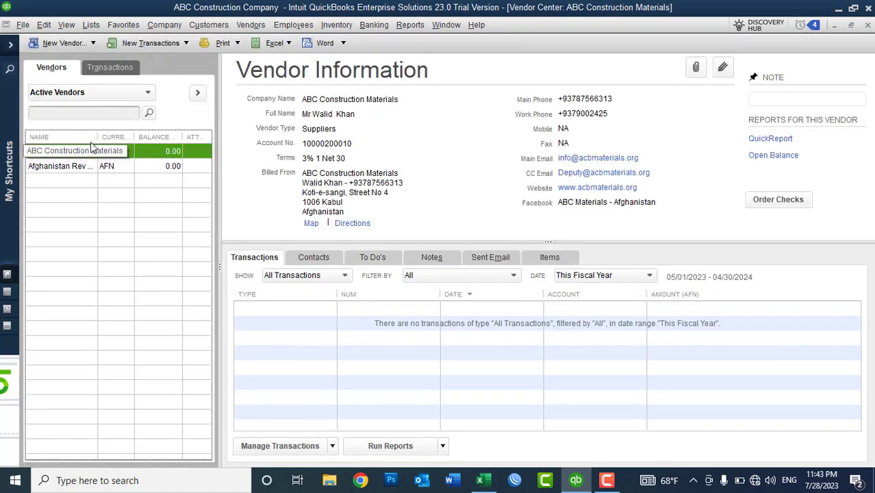
{"action": "left_click_drag", "start_coordinate": [95, 139], "coordinate": [135, 139]}
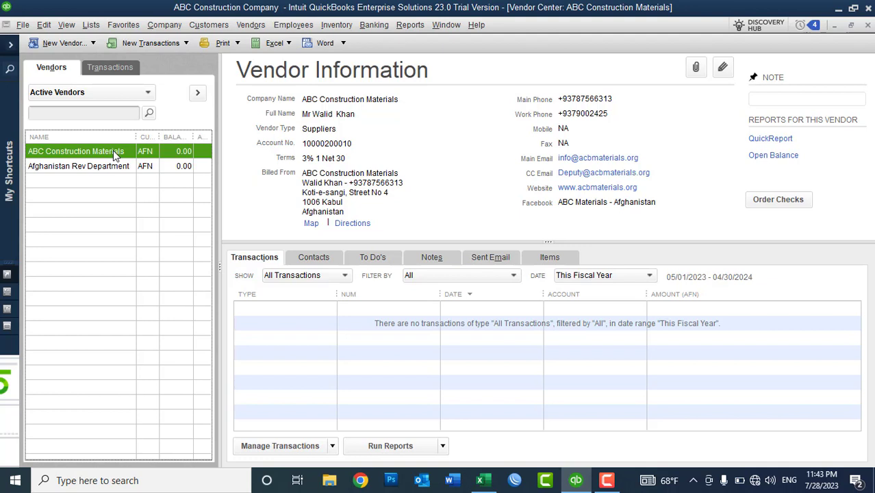
{"action": "left_click", "coordinate": [252, 27]}
{"action": "left_click", "coordinate": [263, 60]}
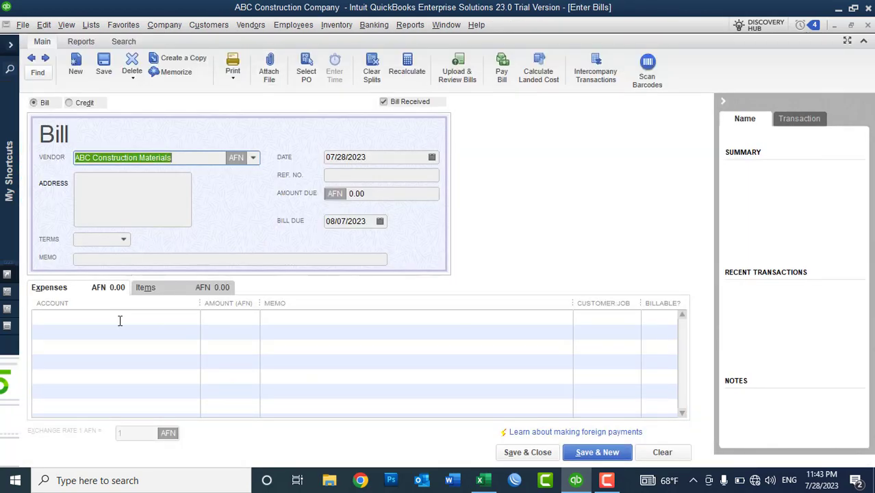
{"action": "left_click", "coordinate": [120, 320]}
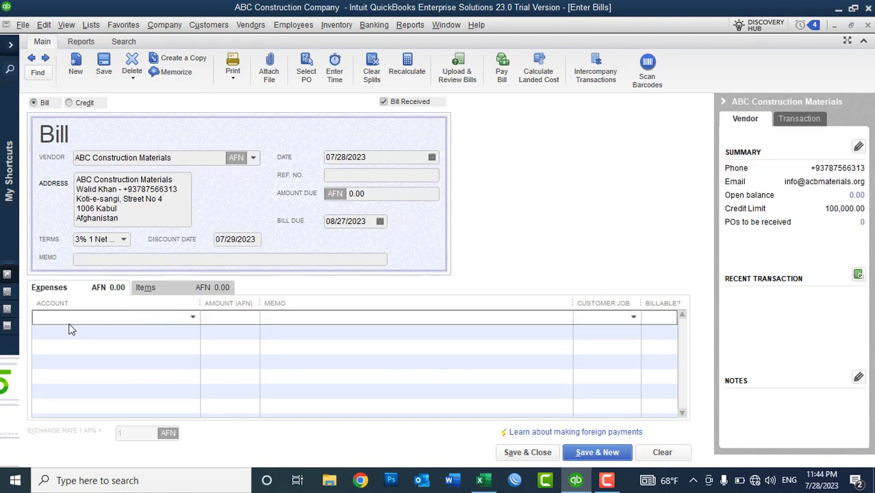
{"action": "left_click", "coordinate": [868, 24]}
{"action": "left_click", "coordinate": [428, 158]}
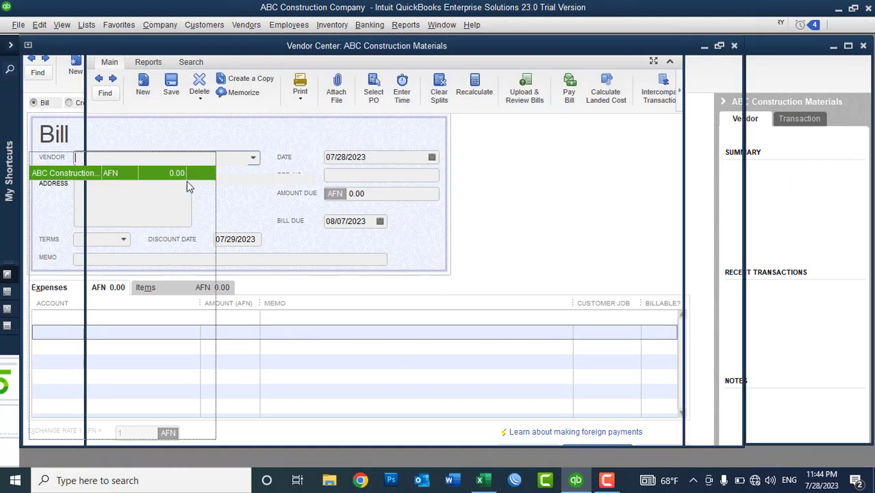
{"action": "left_click_drag", "start_coordinate": [98, 137], "coordinate": [142, 144]}
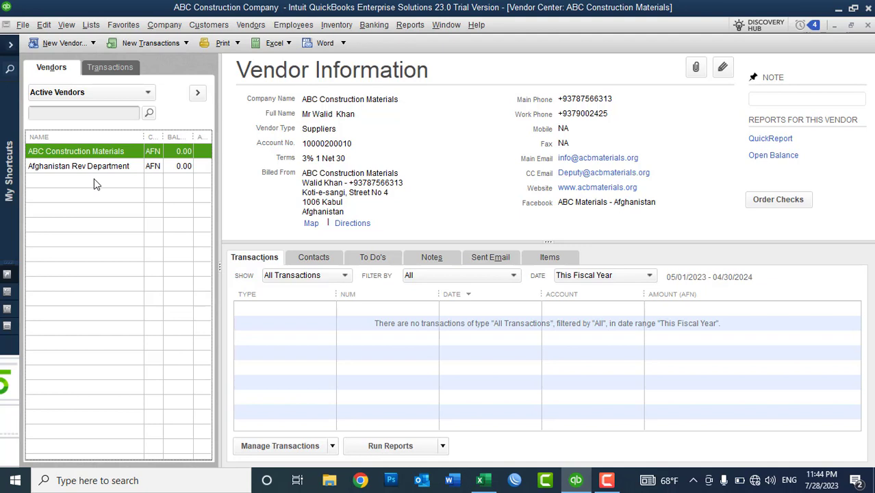
Start a new vendor named 'Giganoor ICT Company'
{"action": "right_click", "coordinate": [94, 179]}
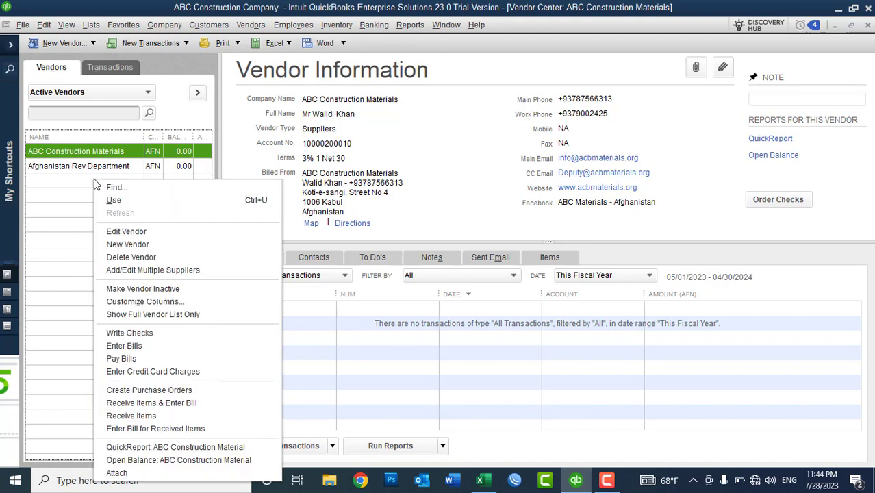
{"action": "left_click", "coordinate": [123, 244]}
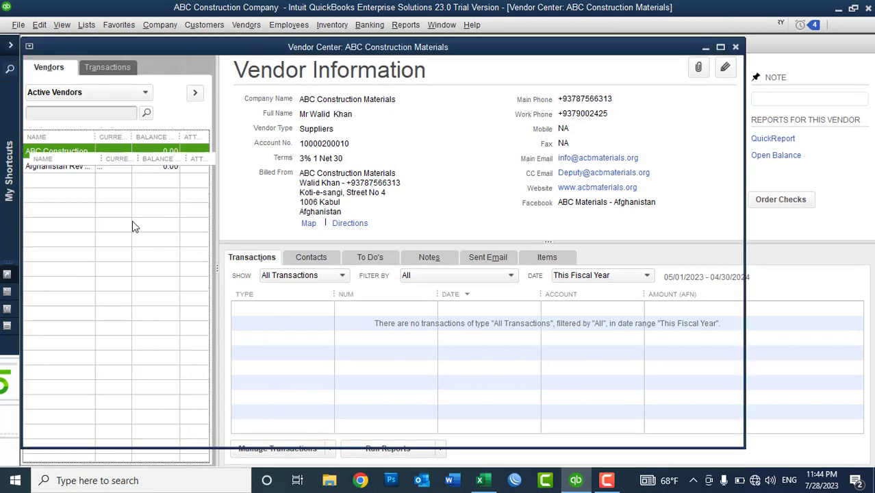
{"action": "type", "text": "G"}
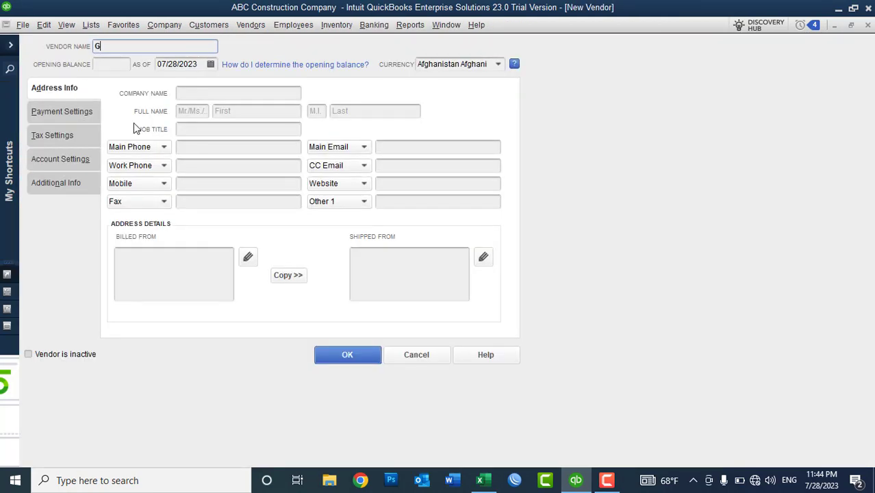
{"action": "type", "text": "iganoor ICT Company"}
{"action": "left_click", "coordinate": [108, 66]}
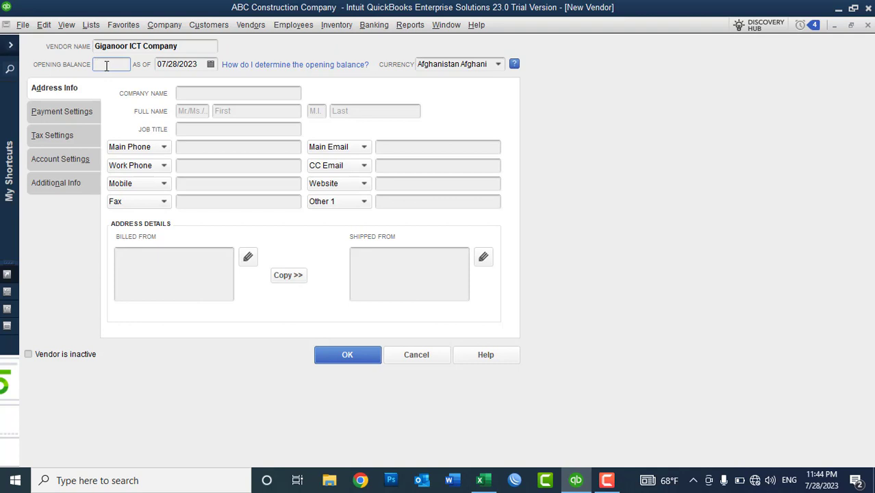
Copy the vendor name into the Company Name field
{"action": "left_click_drag", "start_coordinate": [180, 48], "coordinate": [90, 48]}
{"action": "key", "text": "ctrl+c"}
{"action": "left_click", "coordinate": [195, 93]}
{"action": "key", "text": "ctrl+v"}
{"action": "left_click", "coordinate": [289, 274]}
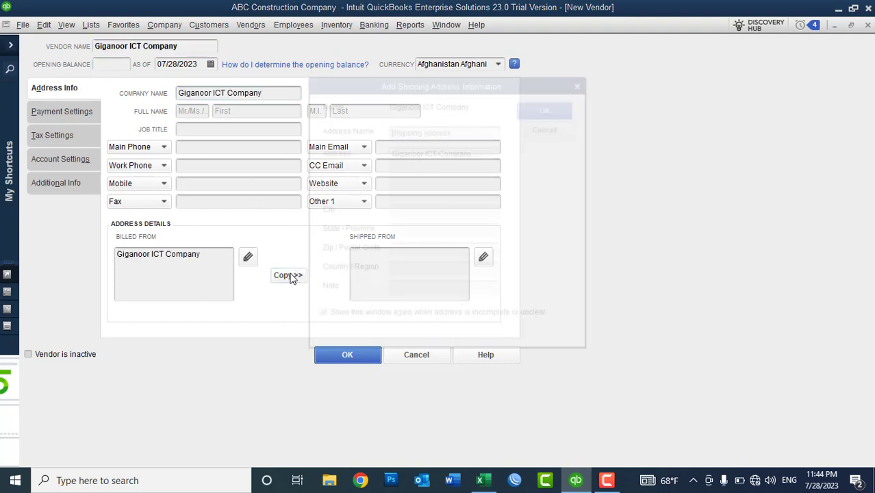
{"action": "left_click", "coordinate": [488, 166]}
{"action": "key", "text": "Return"}
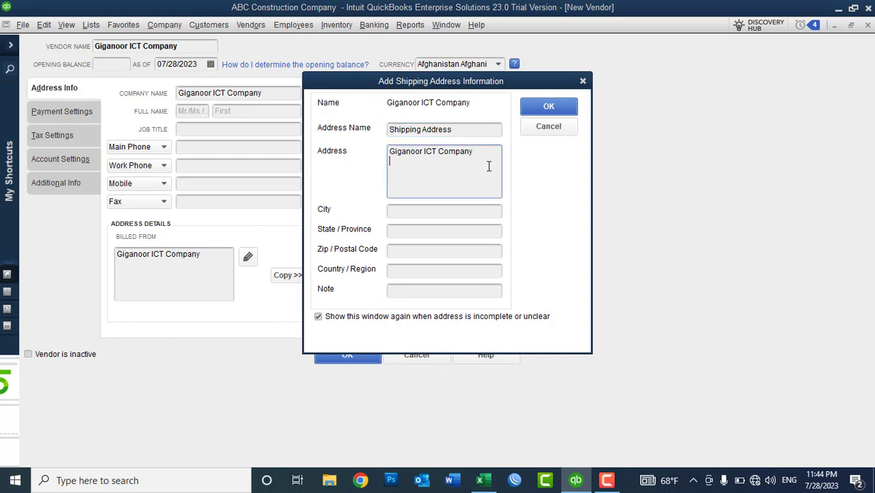
{"action": "type", "text": "District No 3, Street 10"}
{"action": "left_click", "coordinate": [457, 216]}
{"action": "type", "text": "Kabul"}
{"action": "key", "text": "Tab"}
{"action": "type", "text": "K"}
{"action": "key", "text": "BackSpace"}
{"action": "key", "text": "Tab"}
{"action": "type", "text": "1006"}
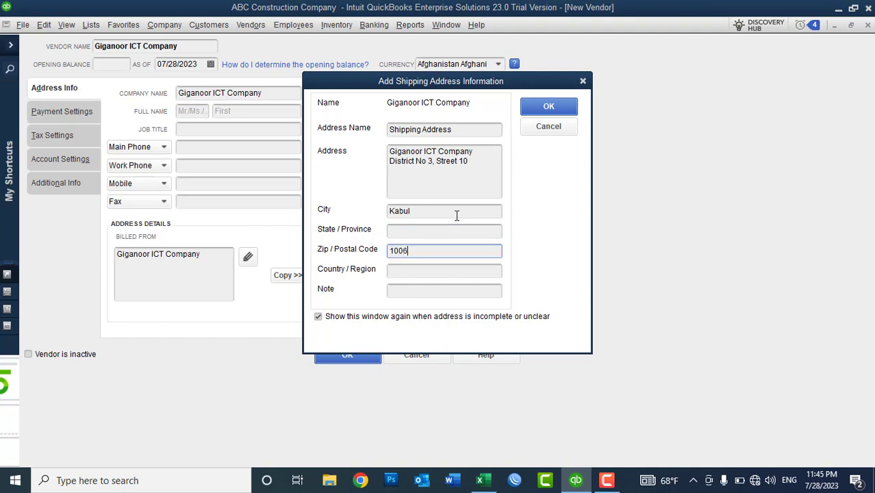
{"action": "key", "text": "Tab"}
{"action": "type", "text": "Afghanistan"}
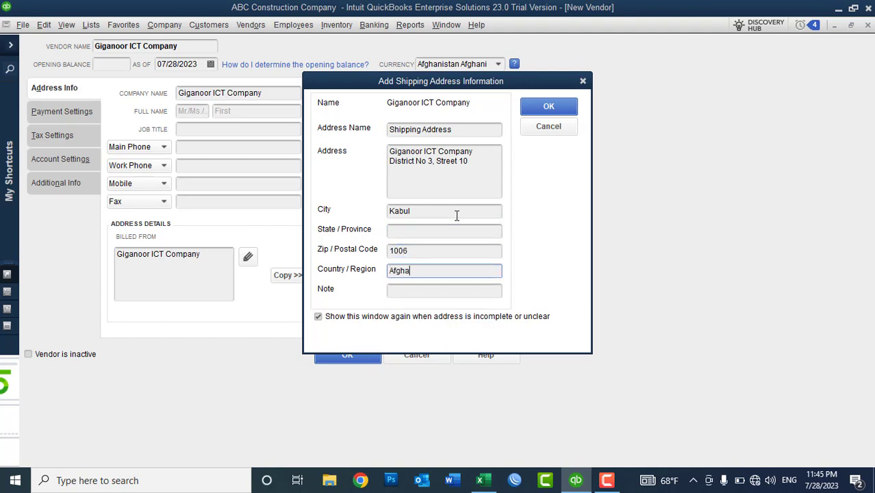
{"action": "left_click", "coordinate": [549, 106]}
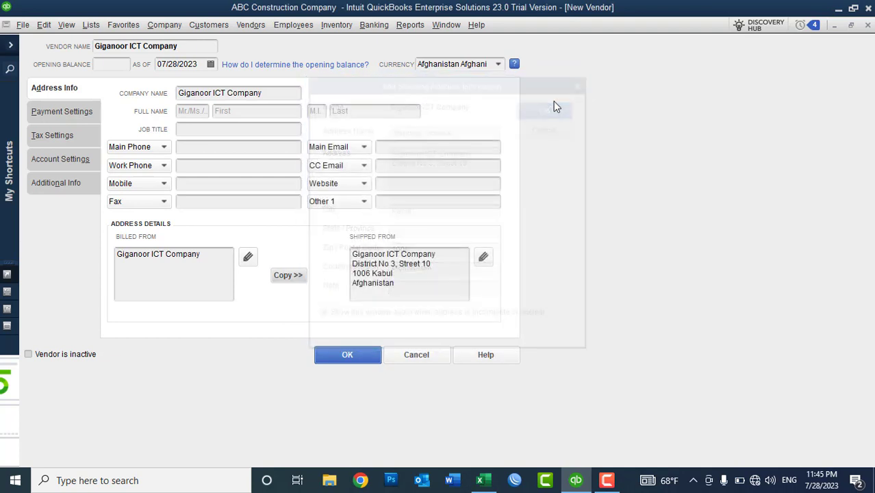
Replace the Billed From text with the full shipped-from address
{"action": "left_click", "coordinate": [214, 276]}
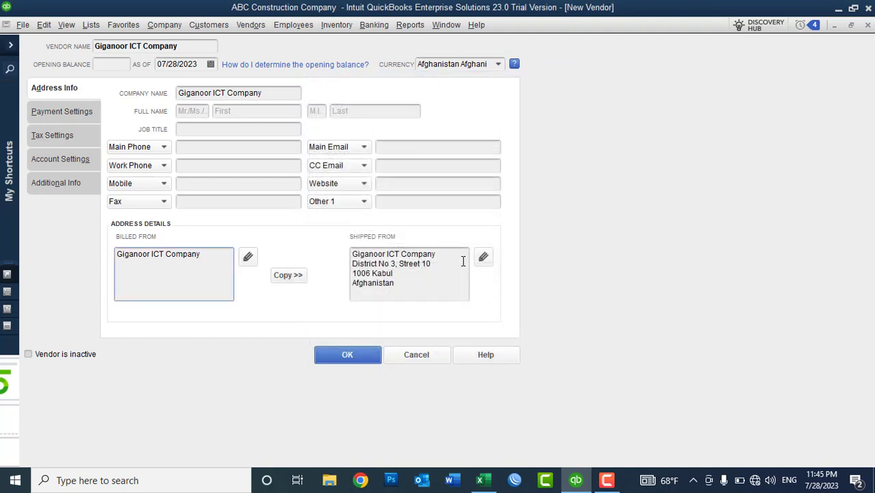
{"action": "left_click_drag", "start_coordinate": [416, 293], "coordinate": [344, 252]}
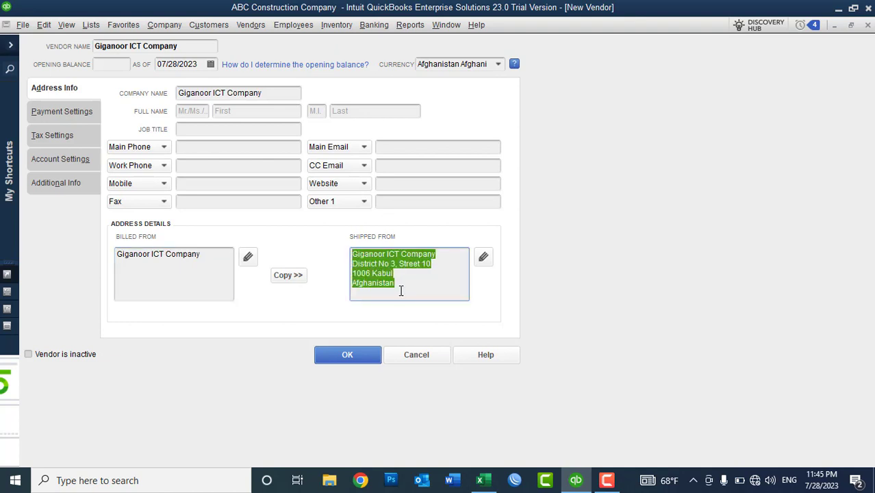
{"action": "left_click", "coordinate": [206, 269]}
{"action": "left_click_drag", "start_coordinate": [220, 260], "coordinate": [53, 253]}
{"action": "key", "text": "ctrl+v"}
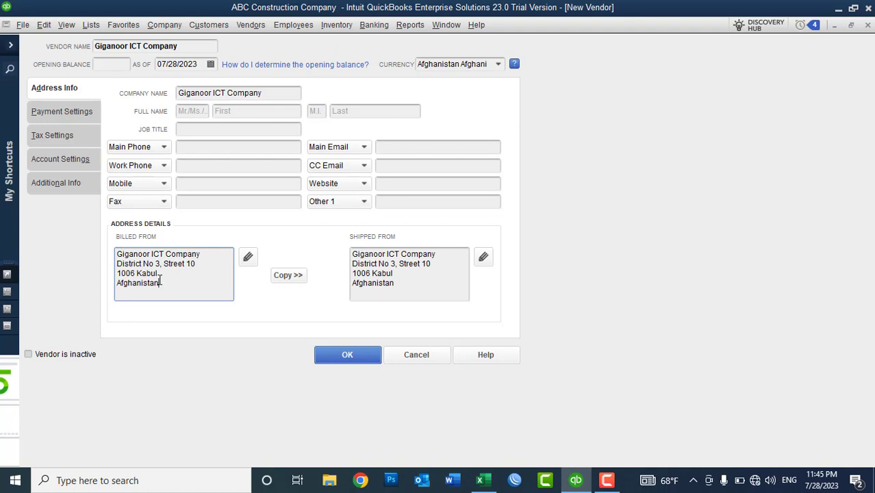
{"action": "left_click", "coordinate": [49, 186]}
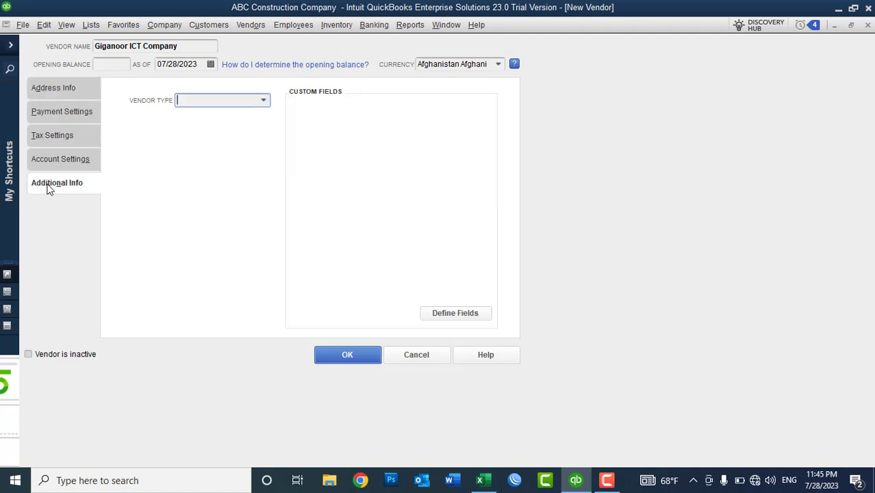
Create the vendor type 'ISP Company' and assign it to Giganoor ICT Company
{"action": "left_click", "coordinate": [265, 101]}
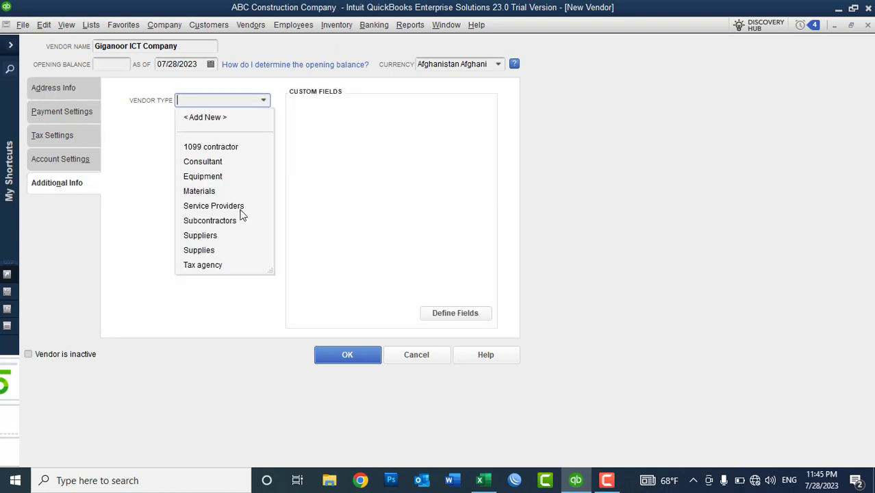
{"action": "left_click", "coordinate": [214, 118]}
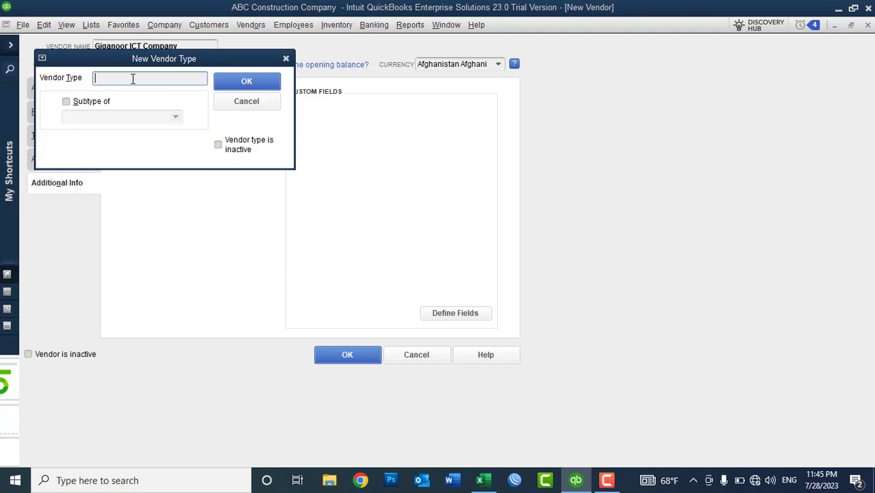
{"action": "type", "text": "ISP Company"}
{"action": "left_click", "coordinate": [232, 78]}
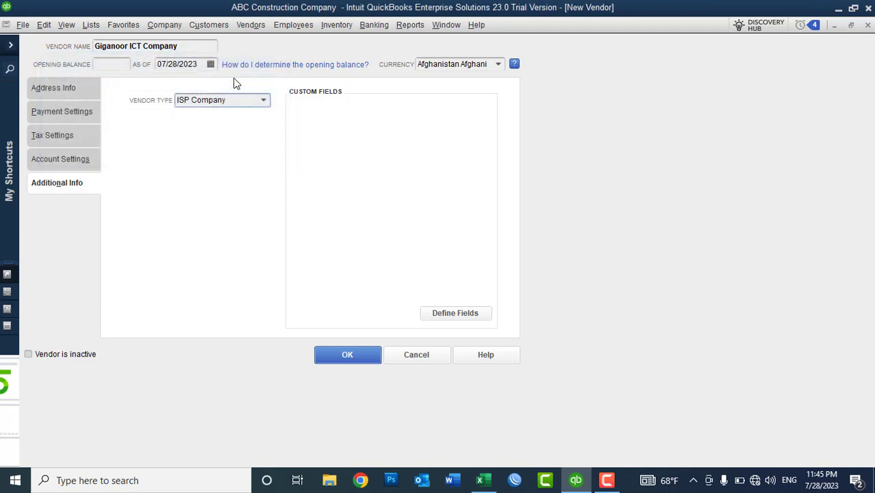
{"action": "left_click", "coordinate": [58, 159]}
Prefill bills with account 61700 Computer and Internet Expenses and save the vendor
{"action": "left_click", "coordinate": [241, 148]}
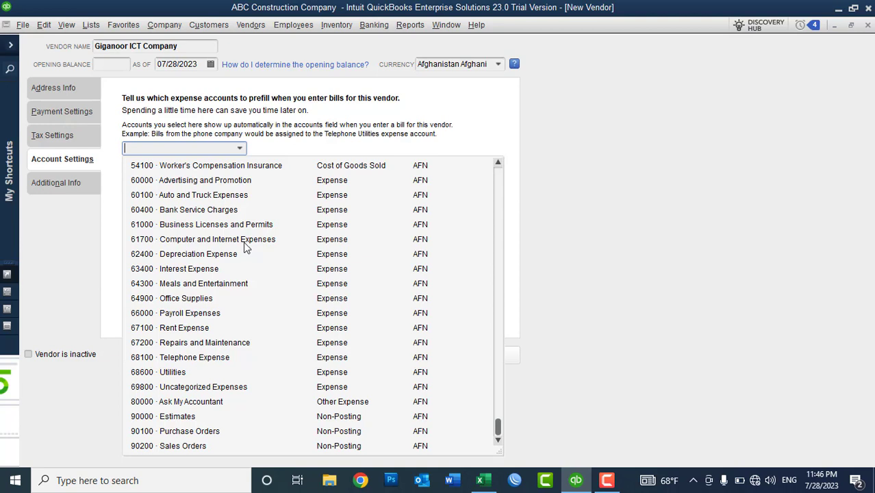
{"action": "left_click", "coordinate": [244, 241]}
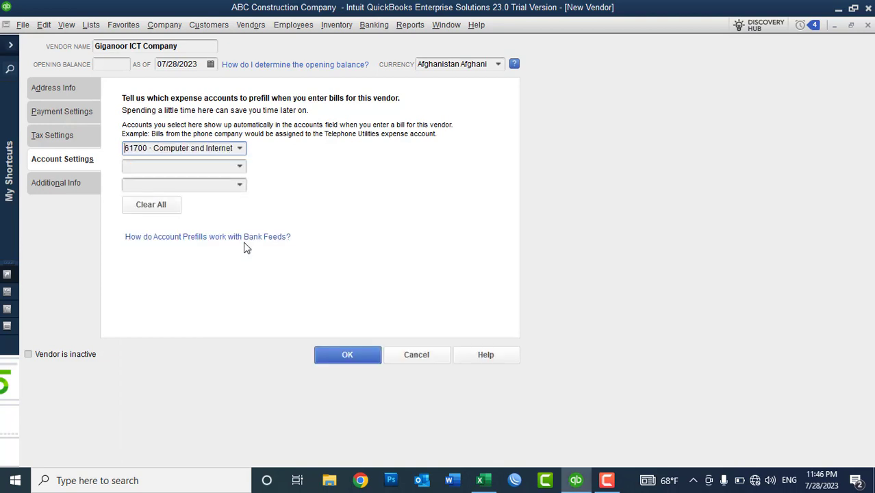
{"action": "left_click", "coordinate": [354, 358]}
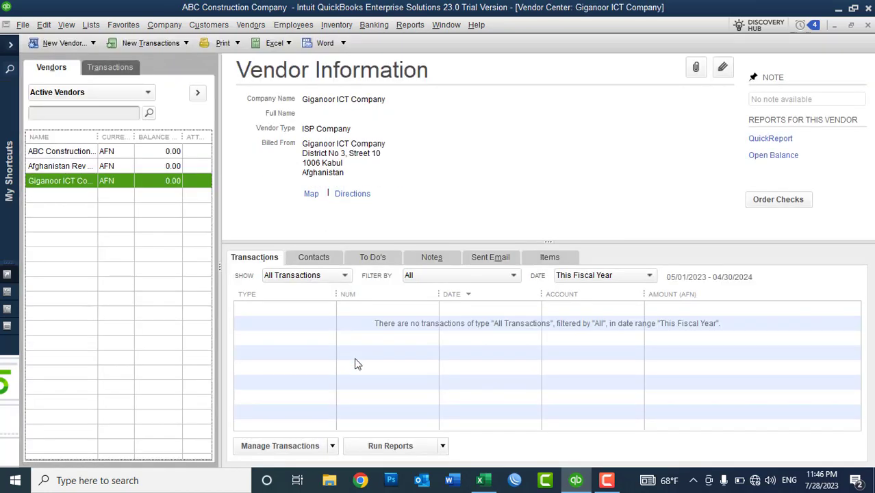
Widen the Vendor Center's Name column so Giganoor ICT Company's full name is readable
{"action": "left_click_drag", "start_coordinate": [98, 137], "coordinate": [122, 149]}
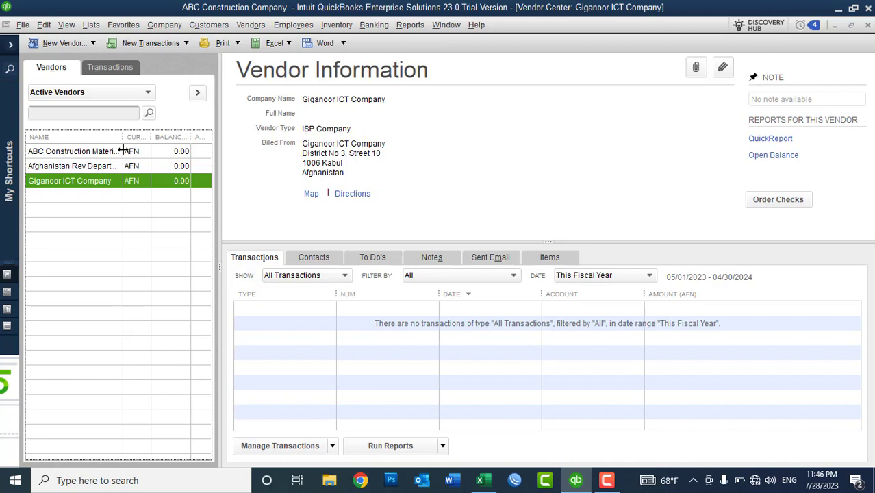
{"action": "left_click", "coordinate": [243, 27]}
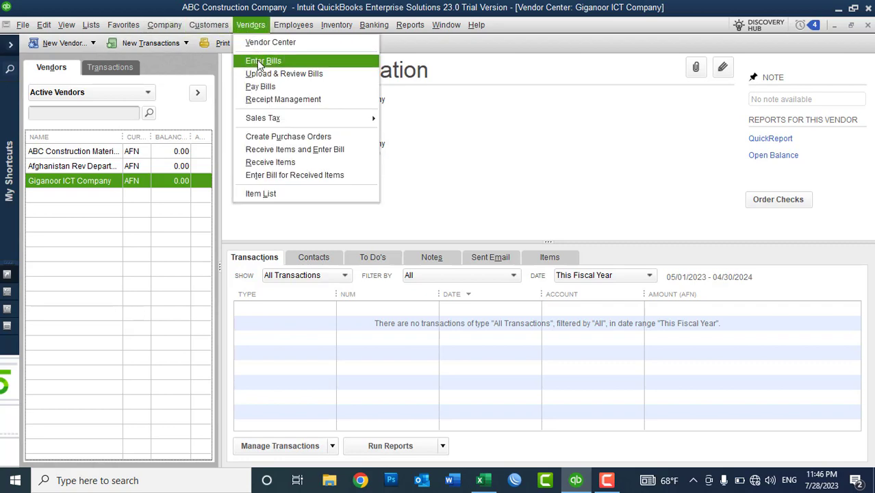
Start a Giganoor ICT Company bill, confirm account 61700 prefills, then clear and discard it
{"action": "left_click", "coordinate": [262, 62]}
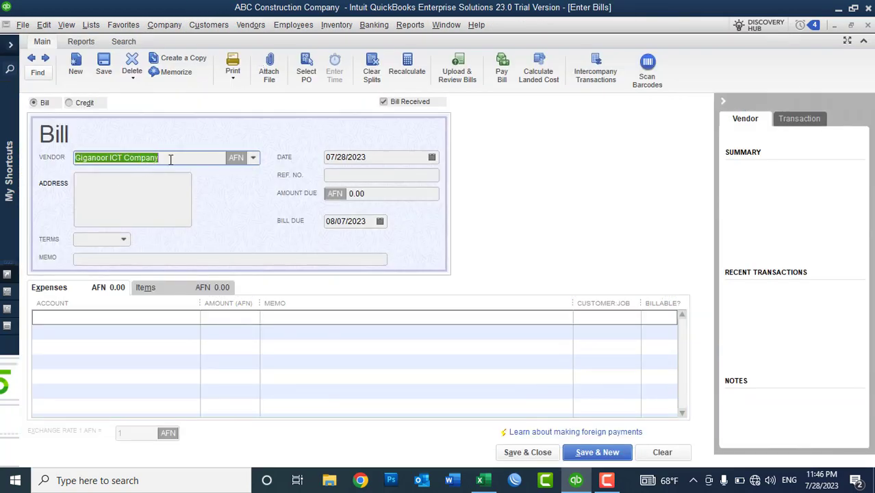
{"action": "left_click", "coordinate": [132, 339]}
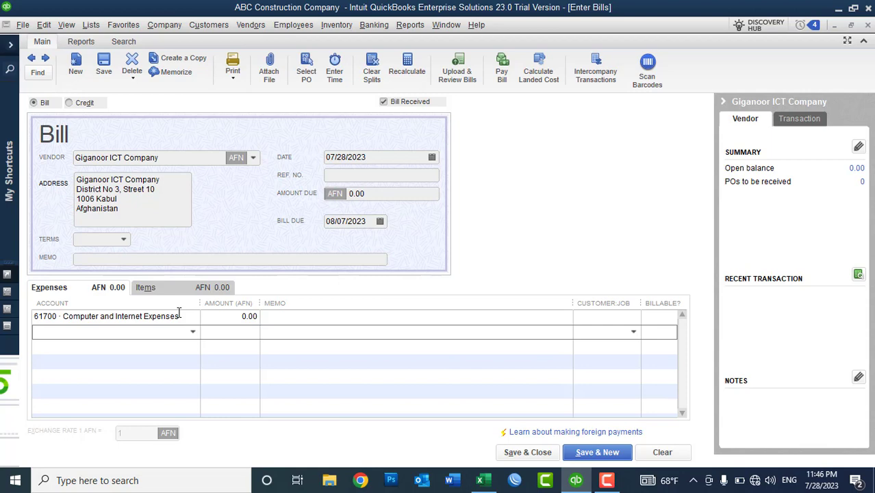
{"action": "left_click", "coordinate": [662, 452]}
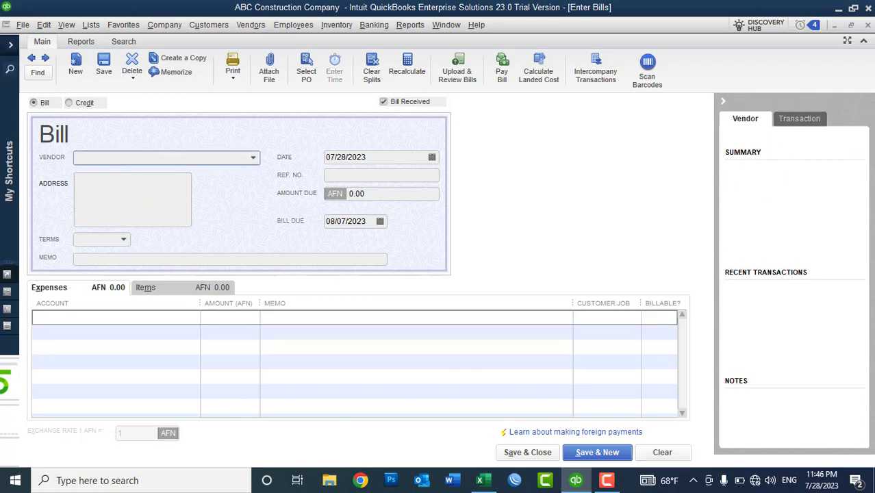
{"action": "left_click", "coordinate": [868, 25]}
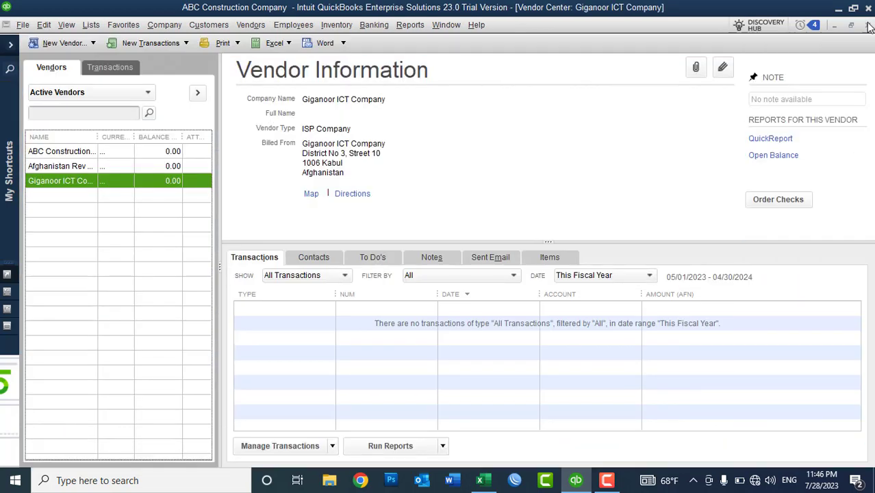
Clear all prefilled expense accounts from Giganoor ICT Company's vendor record and save
{"action": "right_click", "coordinate": [110, 182]}
{"action": "left_click", "coordinate": [142, 235]}
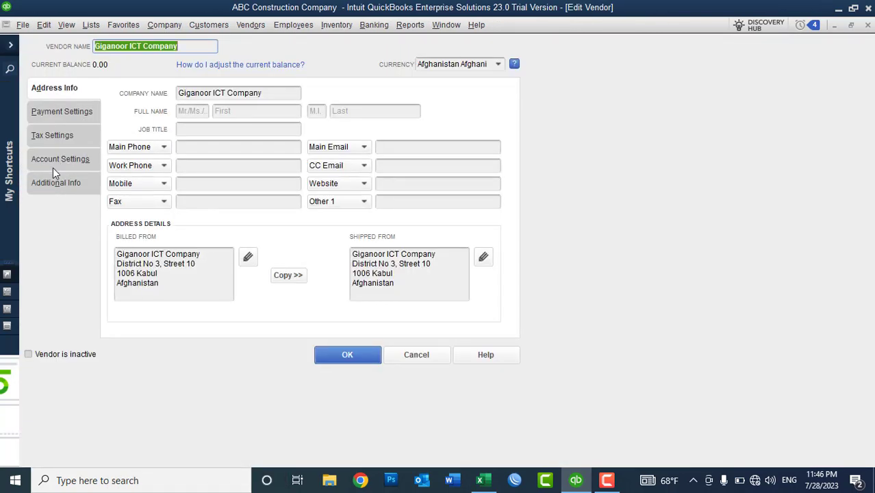
{"action": "left_click", "coordinate": [53, 164]}
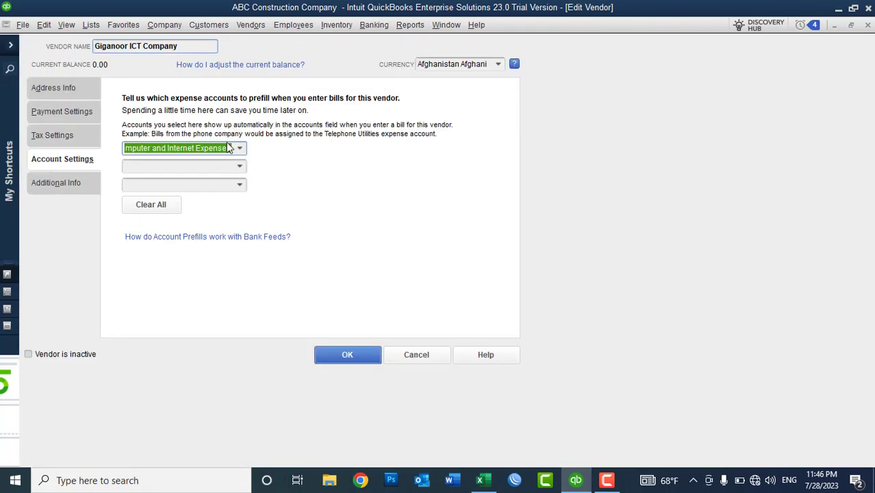
{"action": "left_click", "coordinate": [148, 204]}
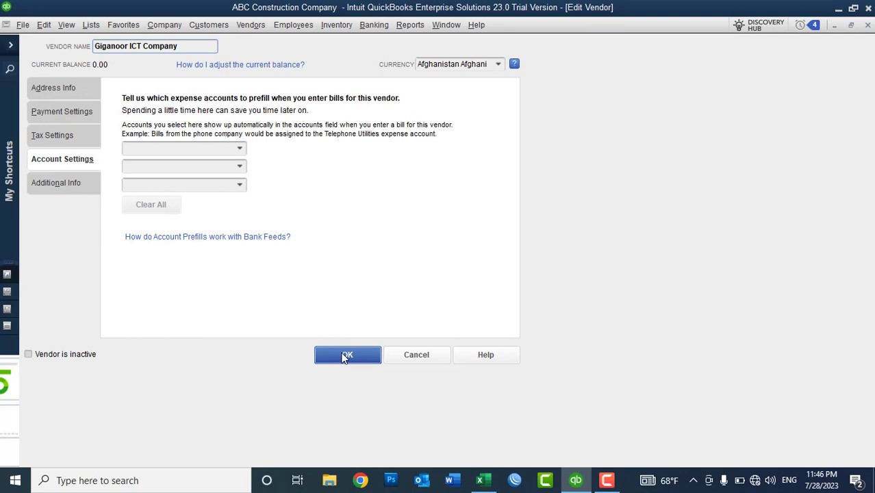
{"action": "left_click", "coordinate": [344, 353]}
{"action": "left_click", "coordinate": [250, 25]}
Check that a new Giganoor ICT Company bill has no prefilled account, then close it unrecorded
{"action": "left_click", "coordinate": [252, 60]}
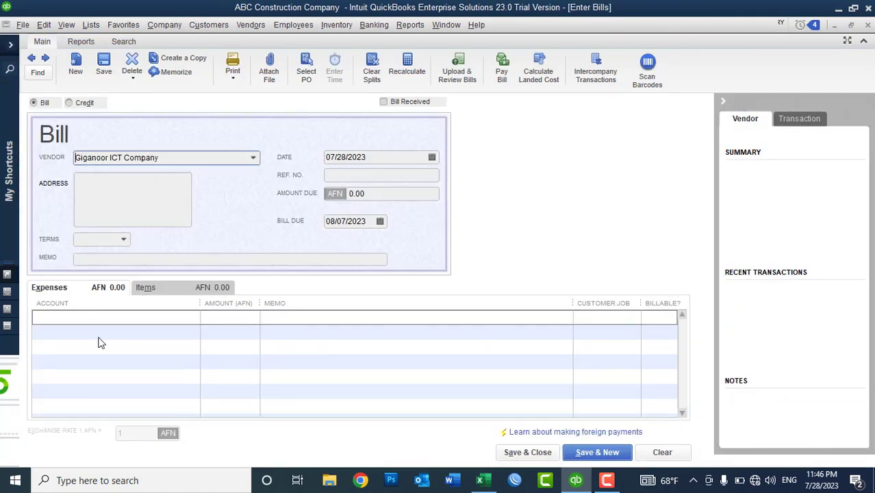
{"action": "left_click", "coordinate": [124, 337]}
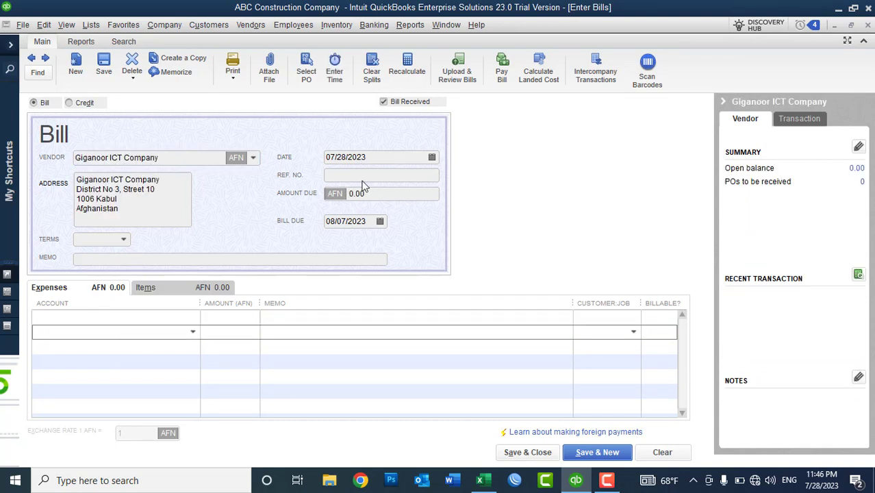
{"action": "left_click", "coordinate": [868, 26]}
{"action": "left_click", "coordinate": [436, 157]}
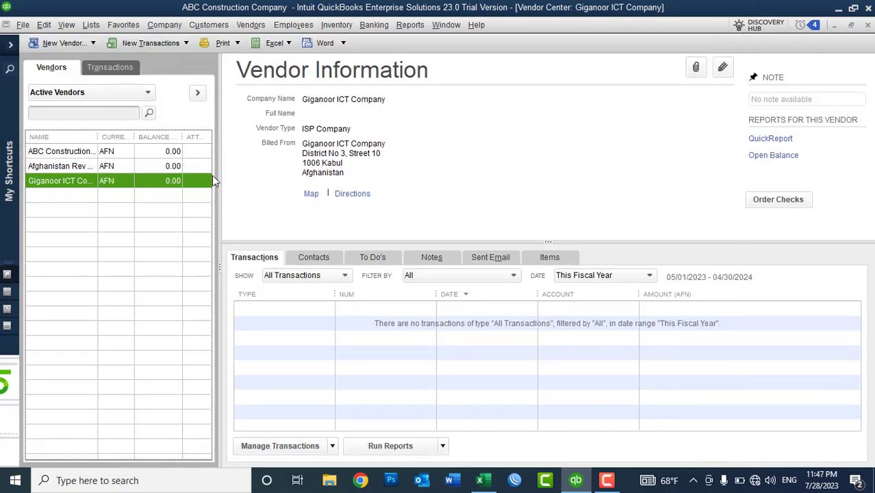
Widen the vendor Name column, then minimize QuickBooks to reveal the Windows desktop
{"action": "left_click_drag", "start_coordinate": [97, 137], "coordinate": [142, 148]}
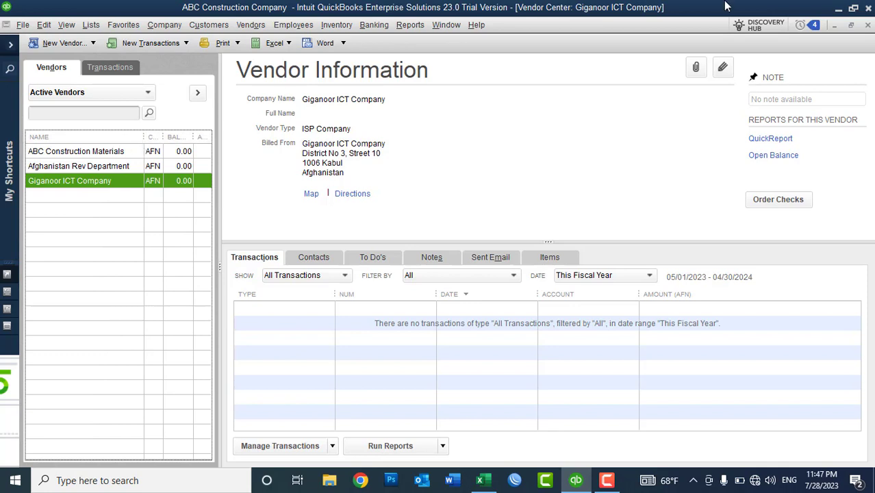
{"action": "left_click", "coordinate": [836, 9]}
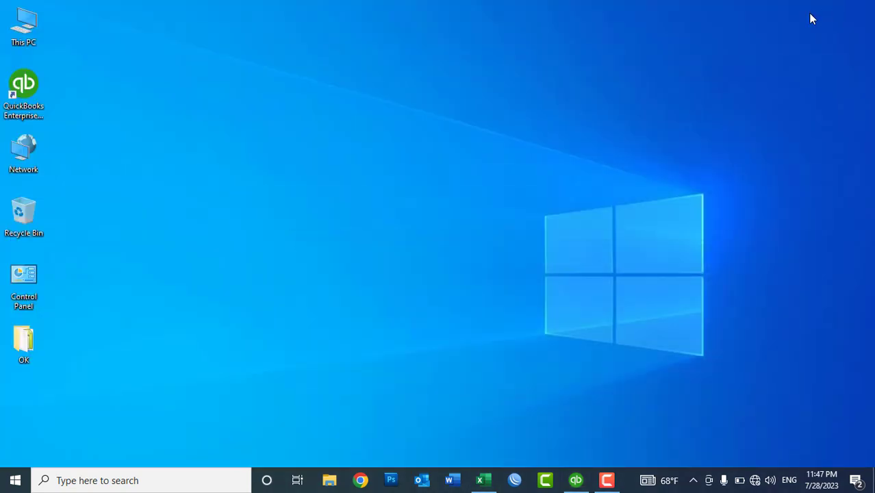